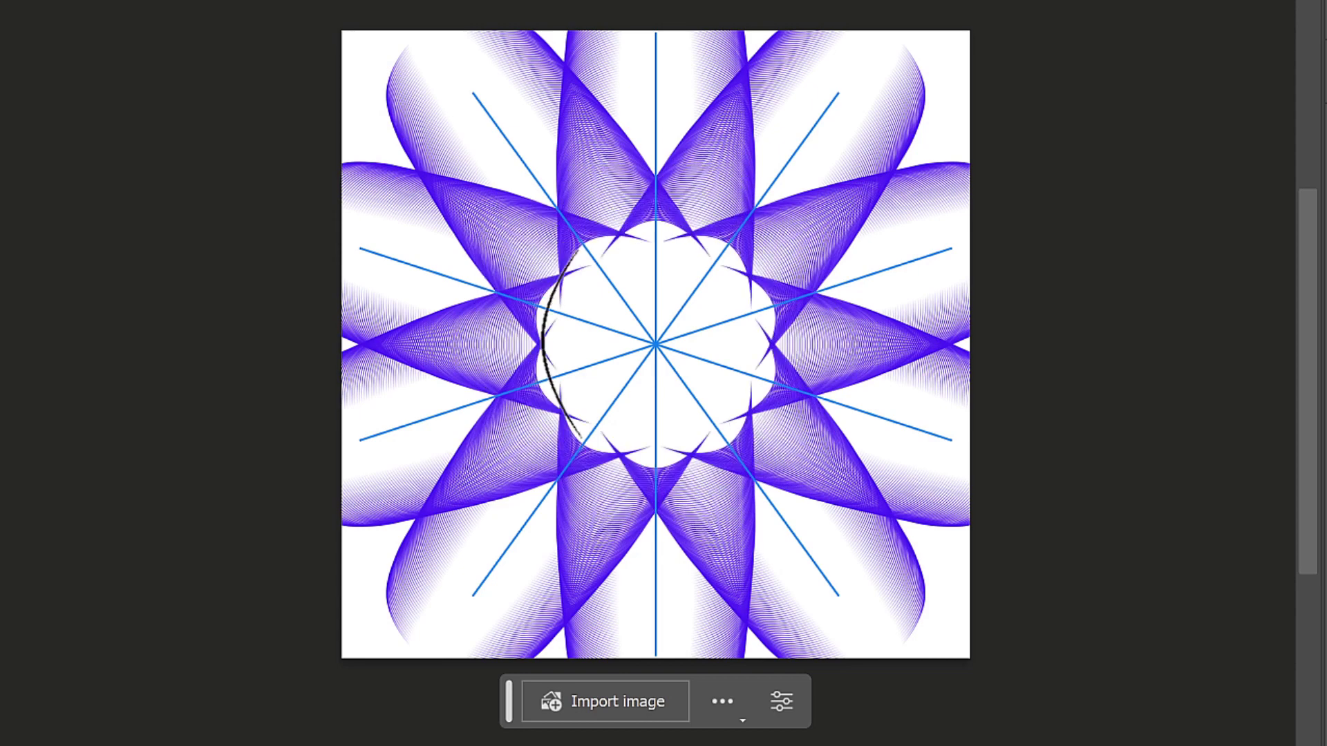
Paint mandala strokes with the thin curved brush around the center and outer areas of the radial symmetry guides
{"action": "left_click_drag", "start_coordinate": [633, 343], "coordinate": [688, 429]}
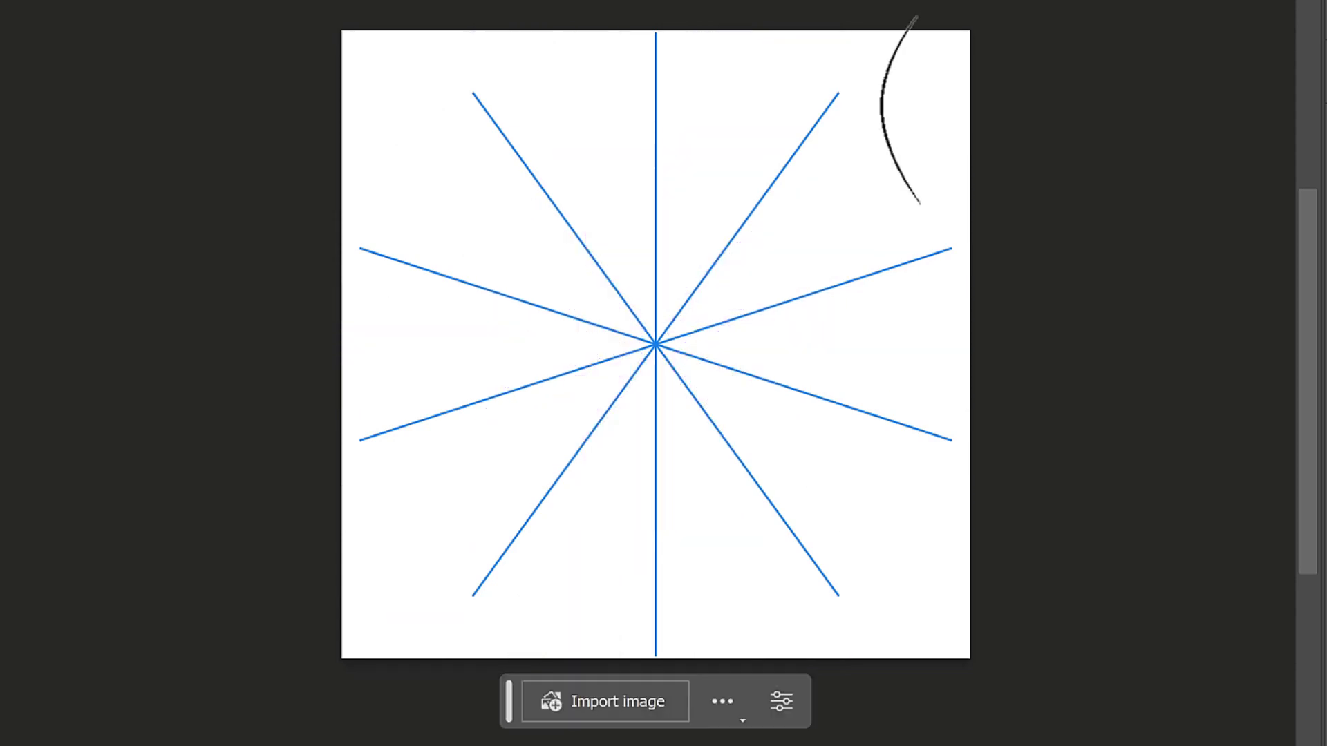
{"action": "mouse_move", "coordinate": [909, 101]}
{"action": "left_mouse_down"}
{"action": "mouse_move", "coordinate": [857, 221]}
{"action": "mouse_move", "coordinate": [795, 255]}
{"action": "left_mouse_up"}
{"action": "mouse_move", "coordinate": [669, 187]}
{"action": "left_mouse_down"}
{"action": "mouse_move", "coordinate": [689, 209]}
{"action": "mouse_move", "coordinate": [691, 264]}
{"action": "left_mouse_up"}
{"action": "left_click_drag", "start_coordinate": [634, 340], "coordinate": [634, 349]}
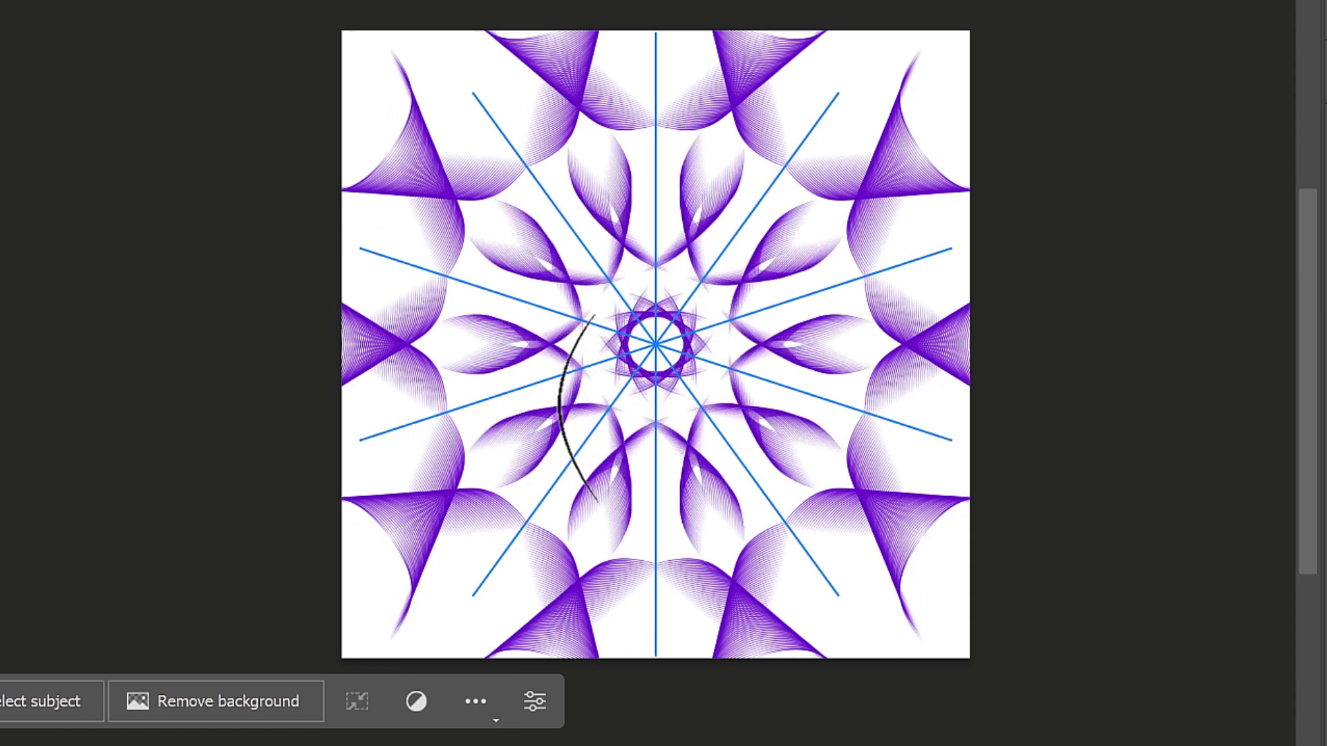
{"action": "mouse_move", "coordinate": [422, 83]}
{"action": "left_mouse_down"}
{"action": "mouse_move", "coordinate": [449, 94]}
{"action": "mouse_move", "coordinate": [451, 124]}
{"action": "left_mouse_up"}
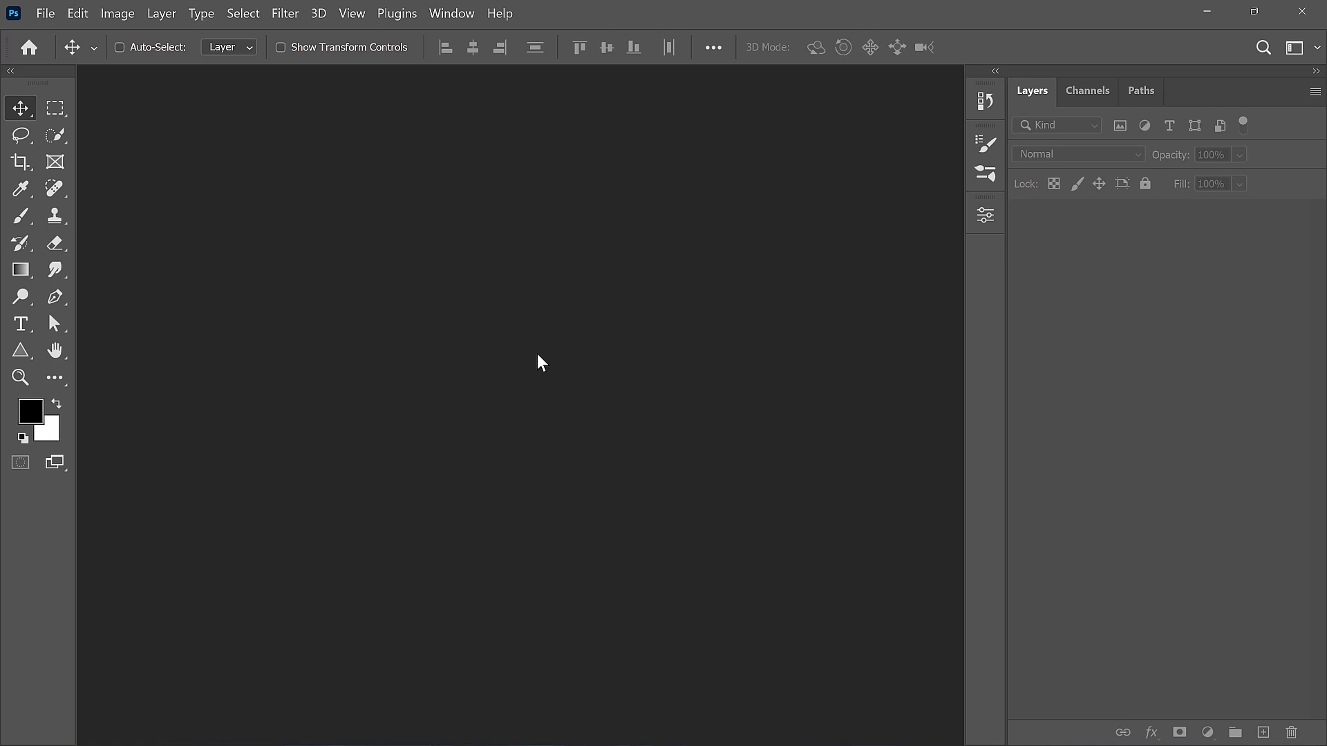
Create a new document from the recent 1080 x 1080 px, 96 ppi preset with a white background
{"action": "left_click", "coordinate": [53, 19]}
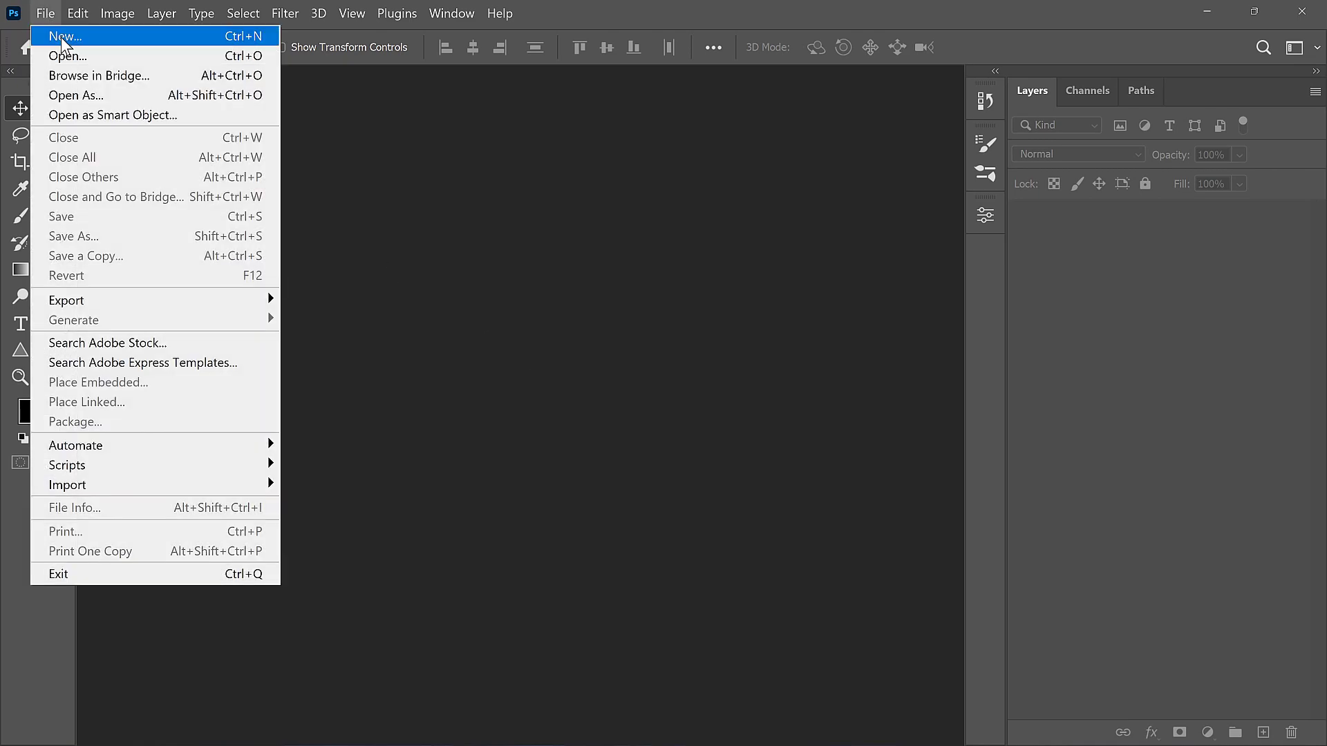
{"action": "left_click", "coordinate": [61, 36]}
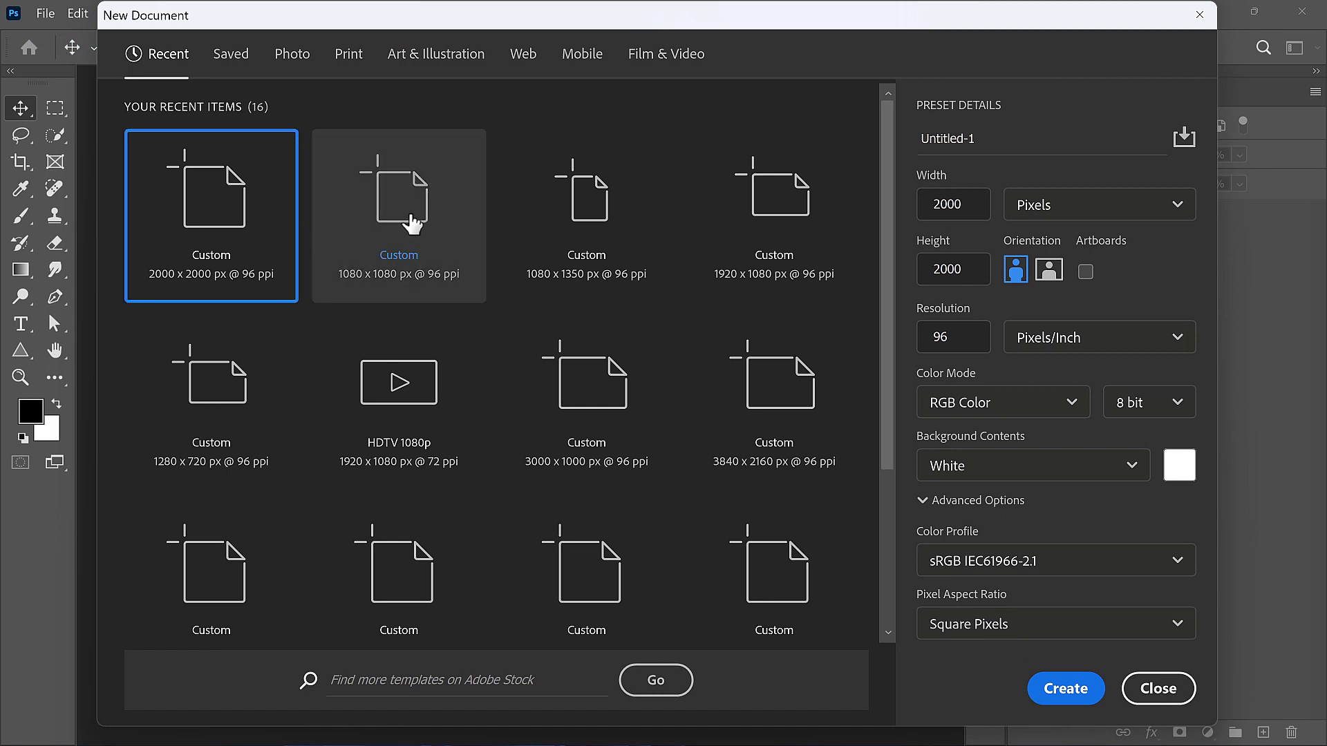
{"action": "left_click", "coordinate": [407, 231]}
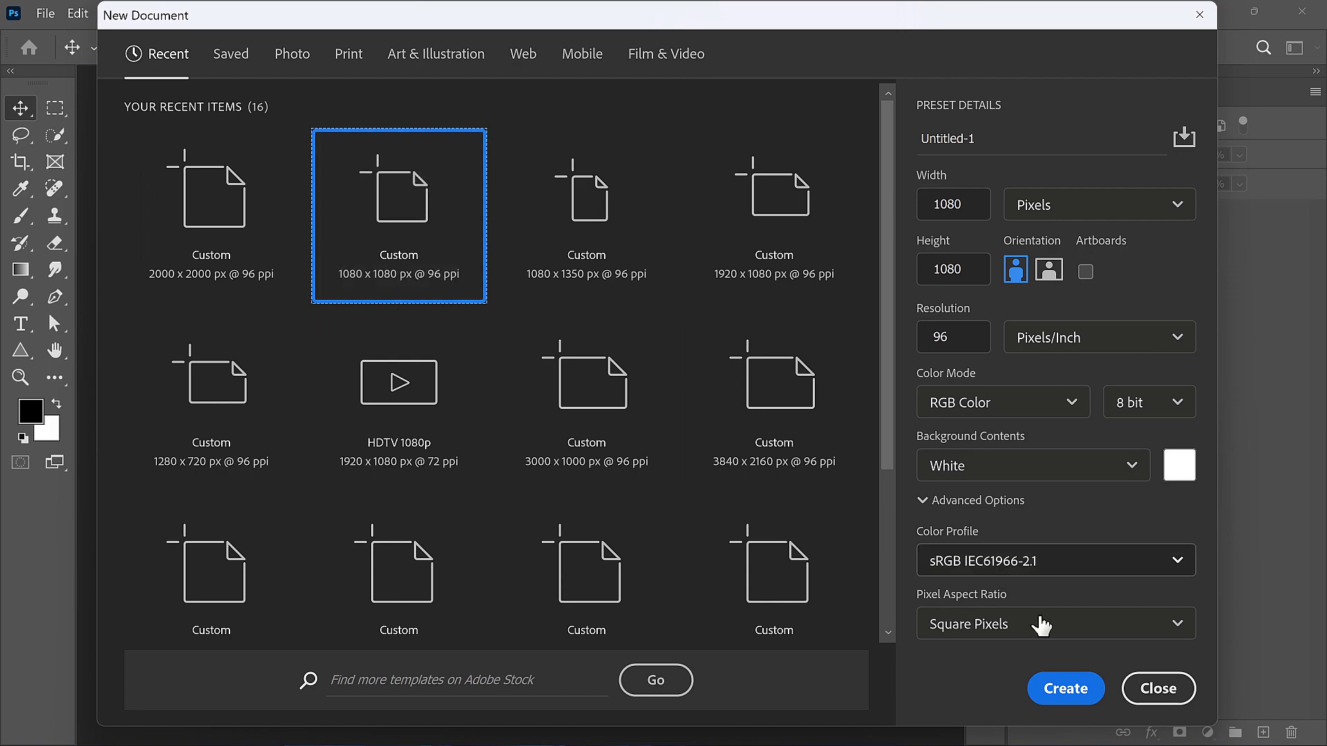
{"action": "left_click", "coordinate": [1065, 691]}
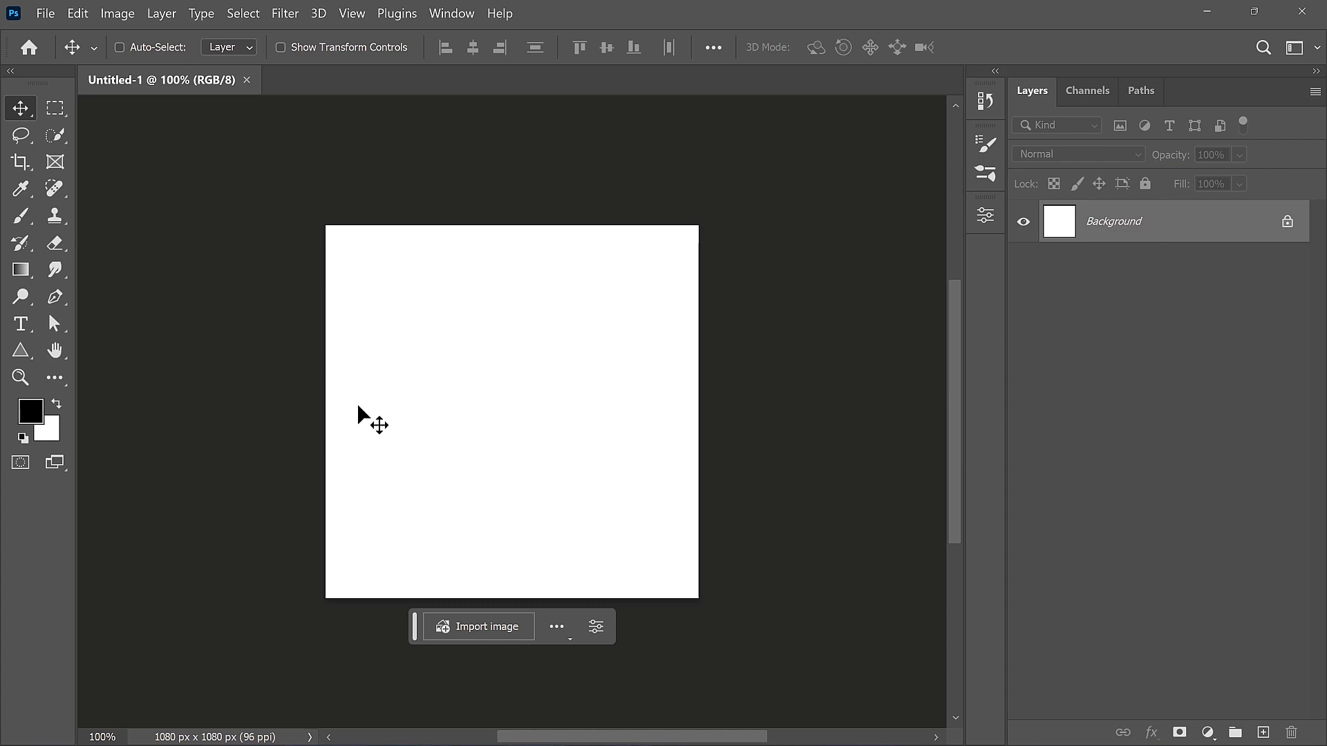
Draw a straight vertical line about 525 px tall near the canvas center using the Pen tool in Shape mode
{"action": "left_click", "coordinate": [52, 301]}
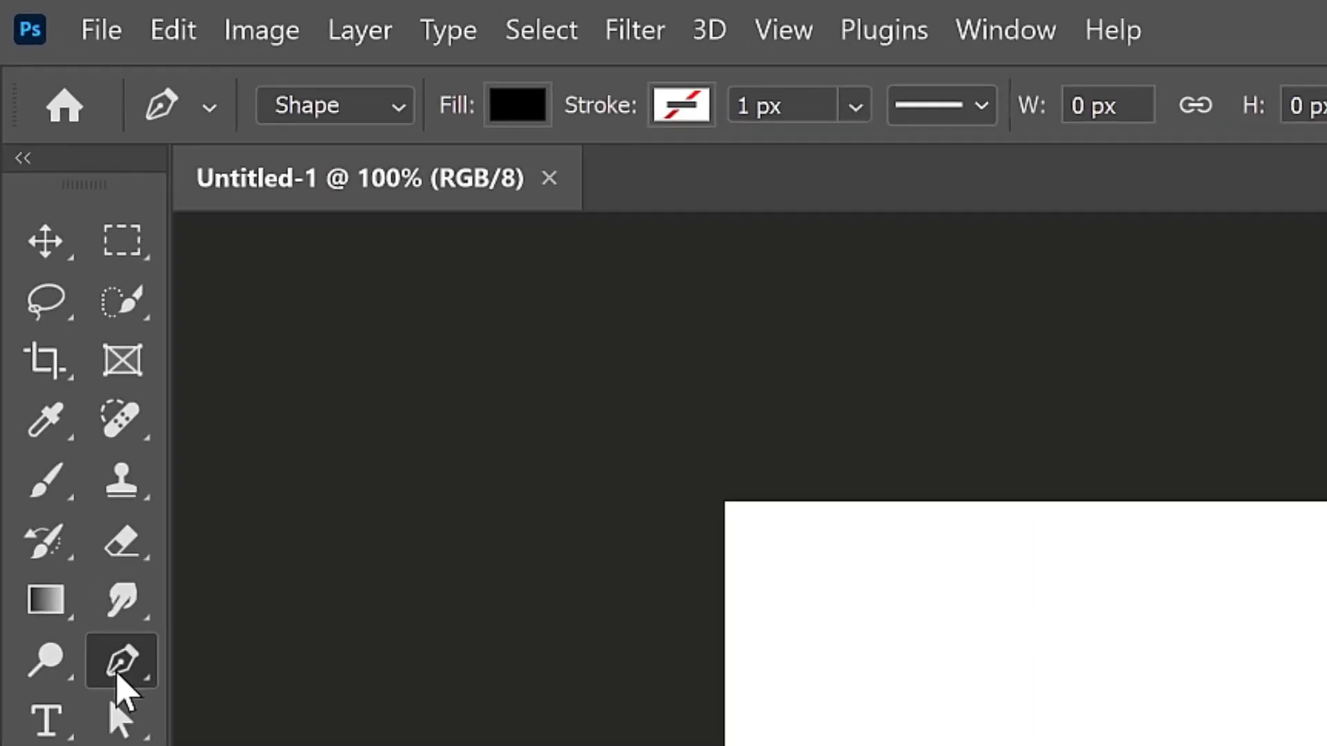
{"action": "left_click", "coordinate": [323, 110]}
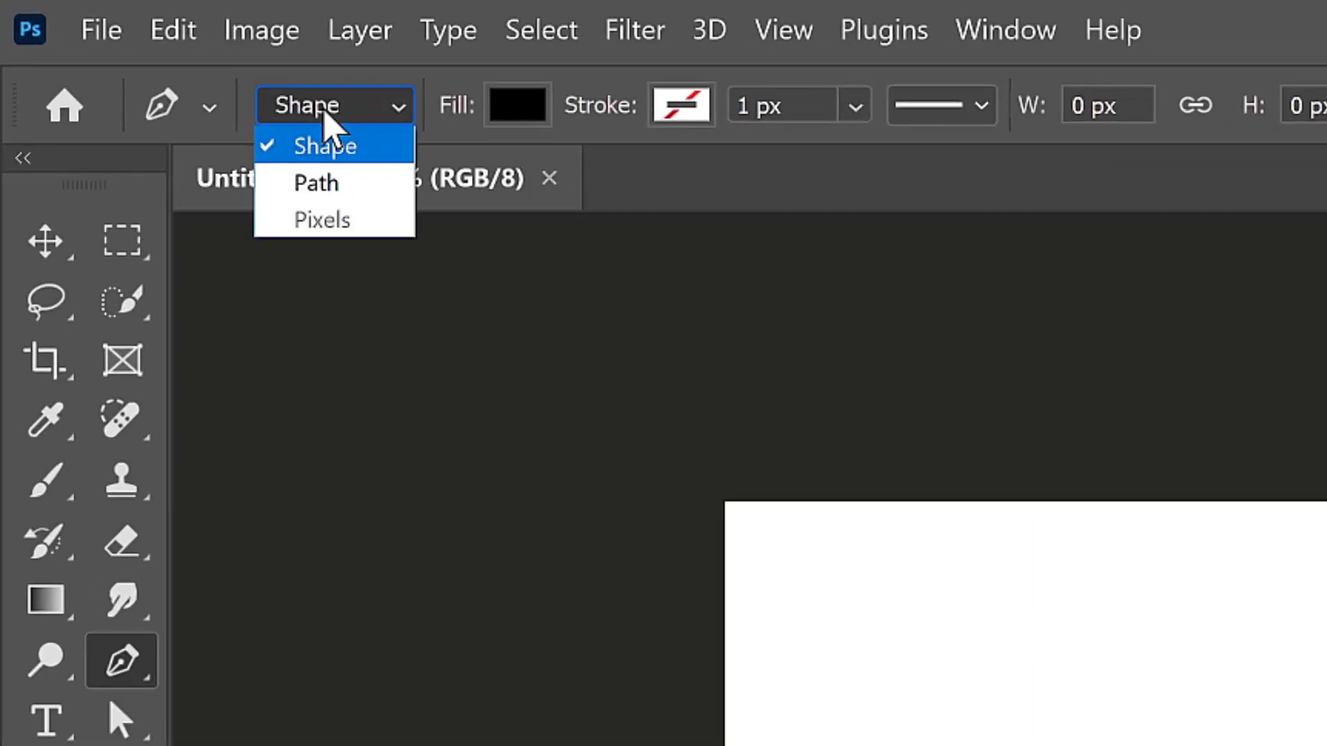
{"action": "left_click", "coordinate": [329, 149]}
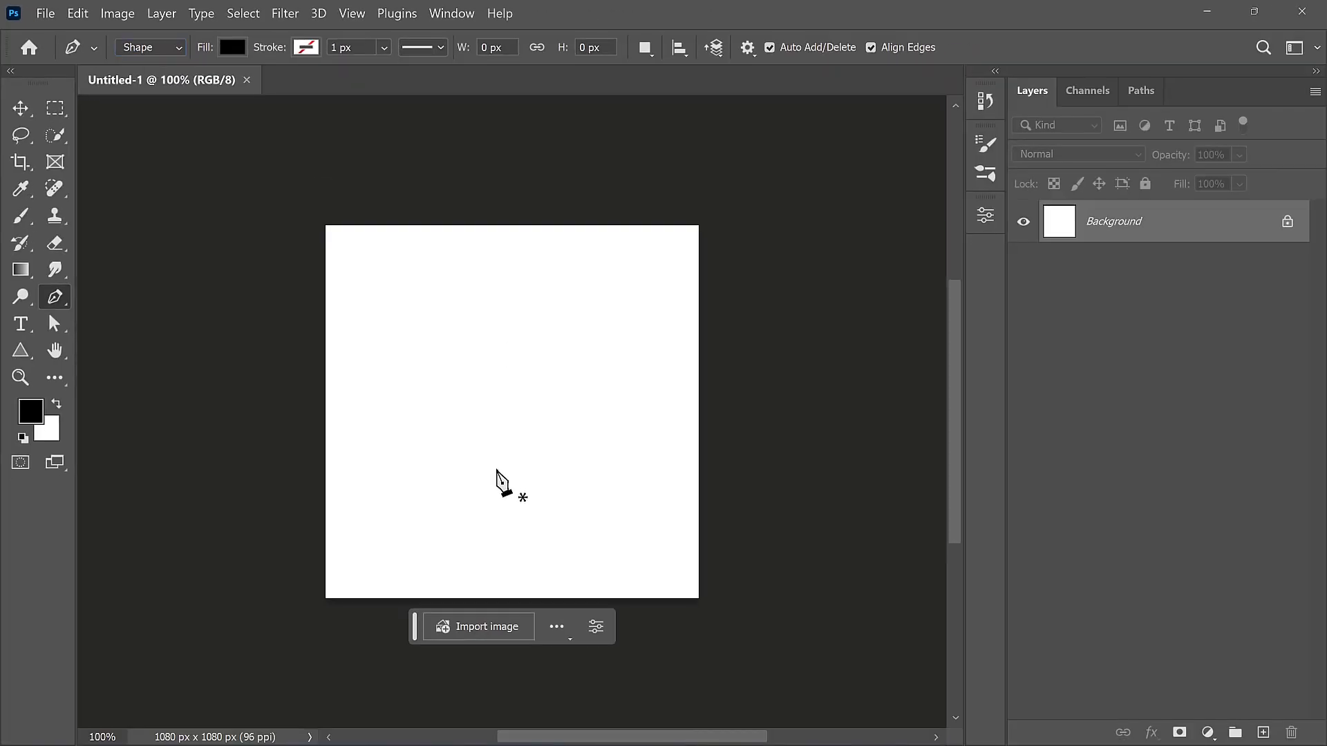
{"action": "scroll", "coordinate": [498, 488], "scroll_direction": "up", "scroll_amount": 4}
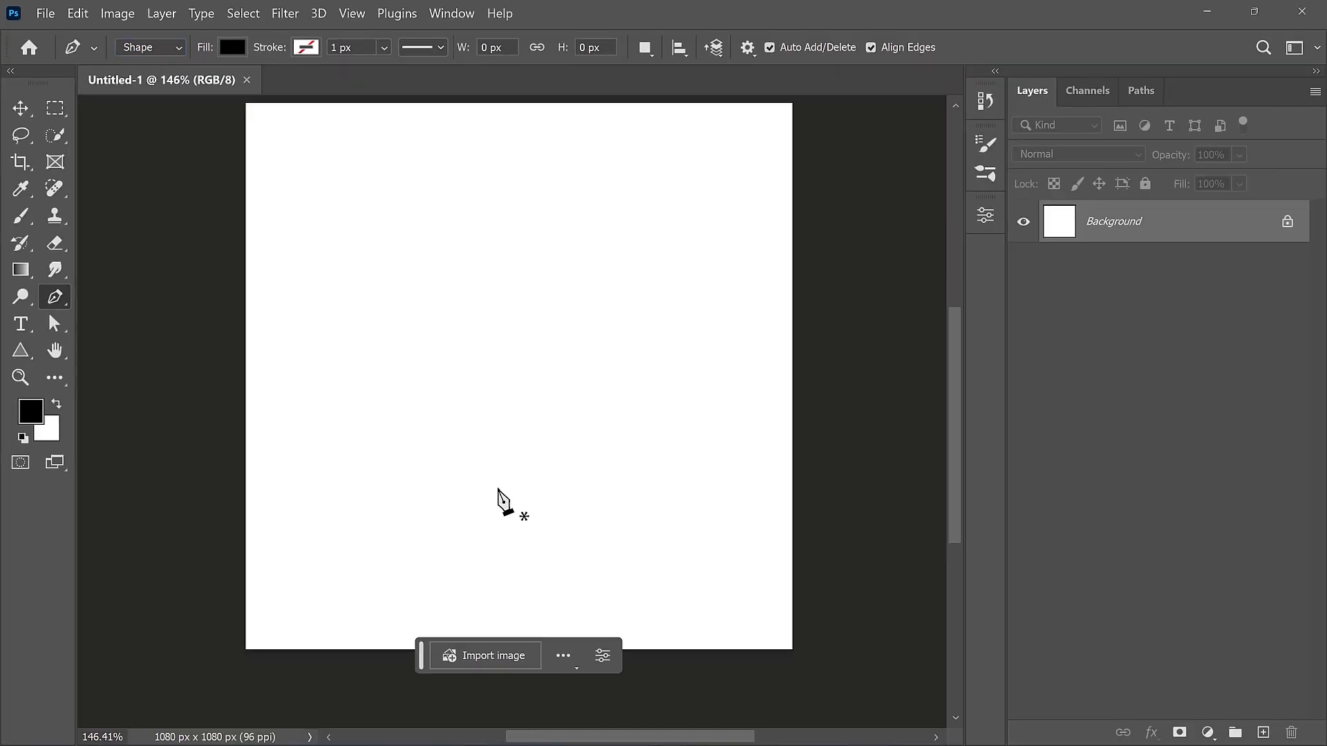
{"action": "left_click", "coordinate": [494, 478]}
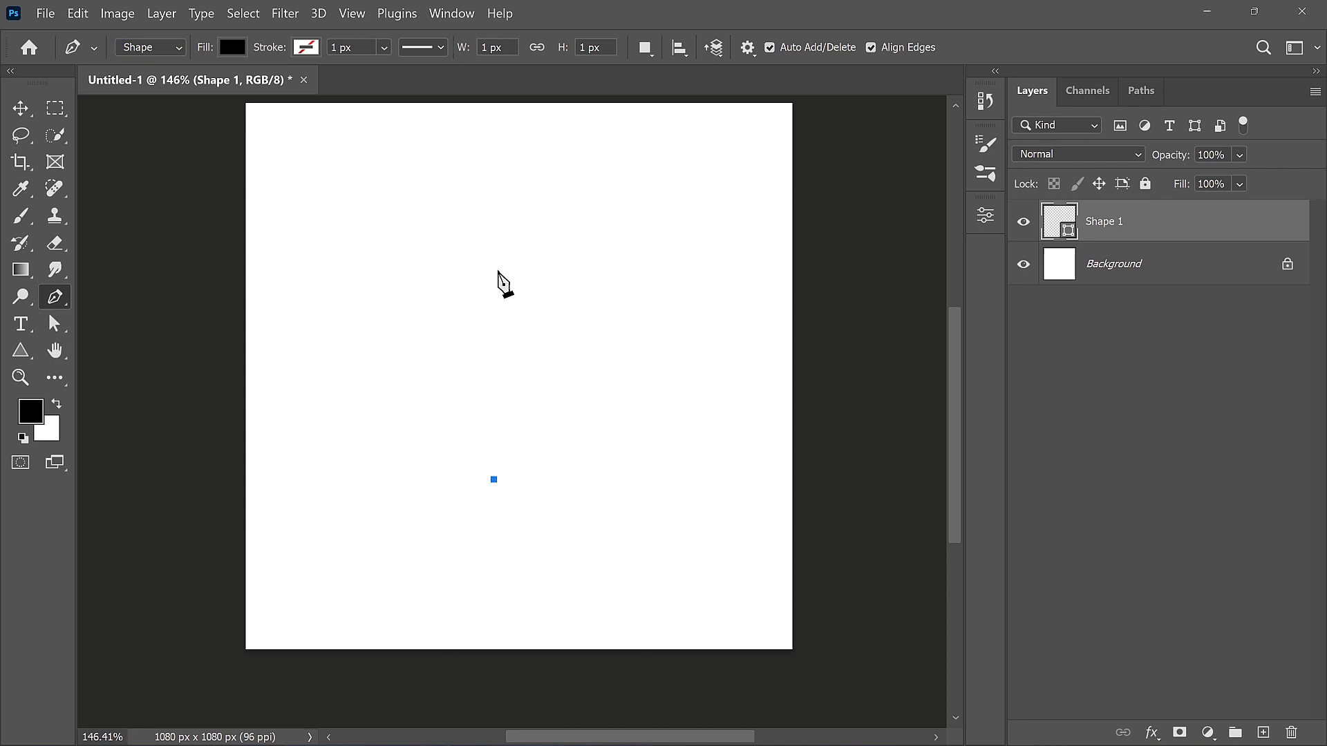
{"action": "left_click", "coordinate": [502, 216], "text": "shift"}
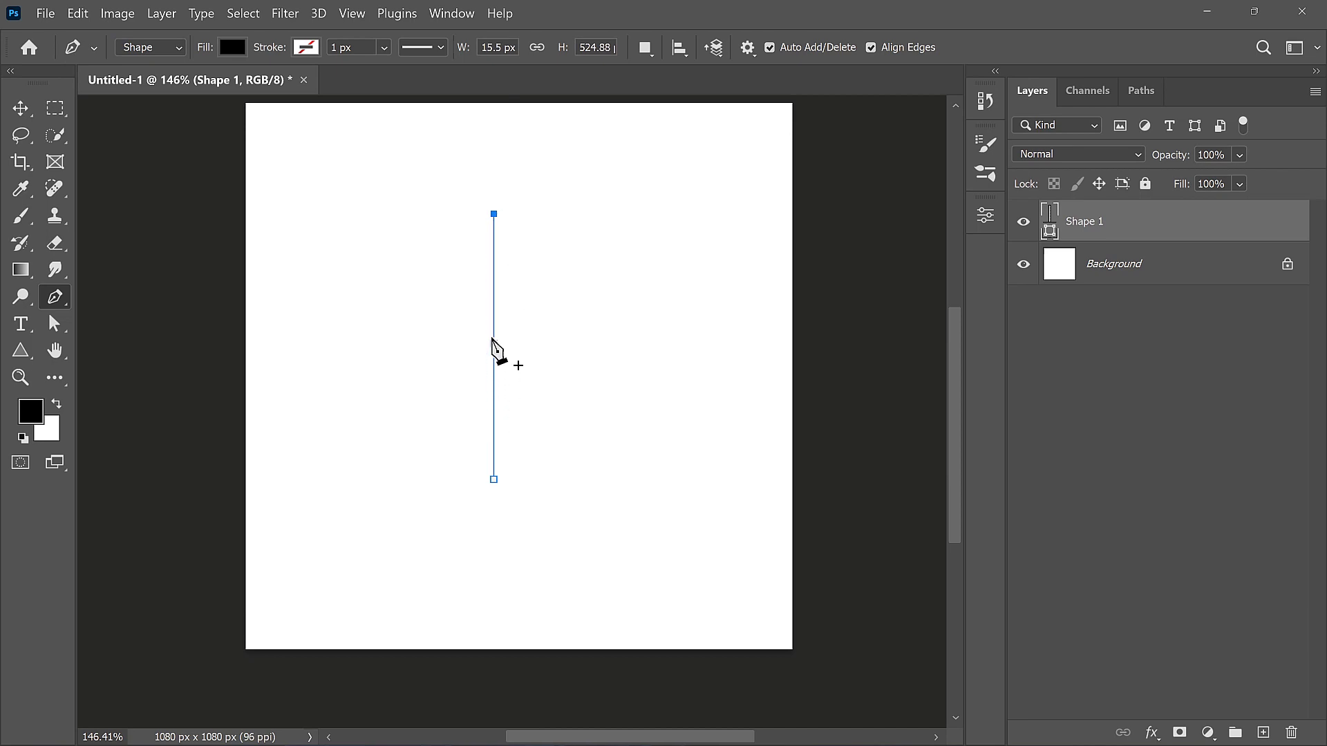
Add an anchor point at the middle of the line and pull it left to form an arc about 118 px wide
{"action": "left_click", "coordinate": [493, 350]}
{"action": "left_click", "coordinate": [493, 357]}
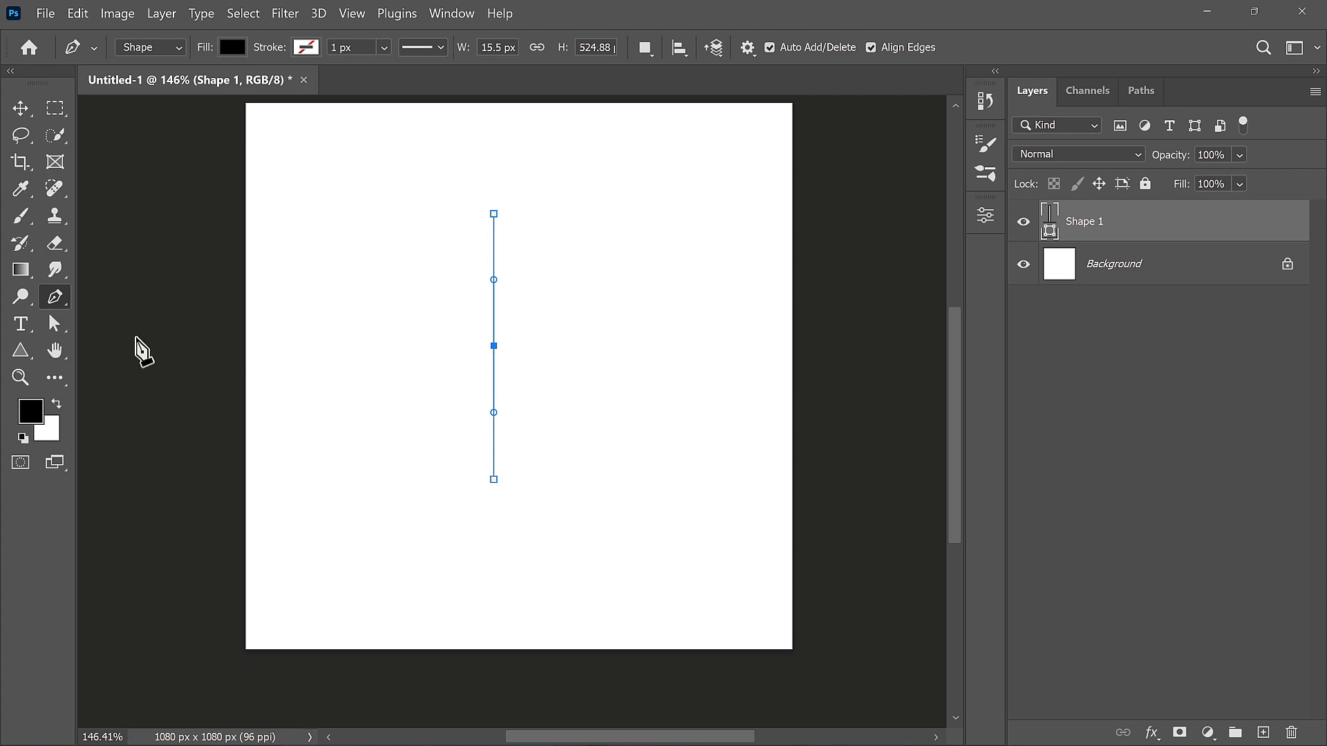
{"action": "left_click", "coordinate": [51, 326]}
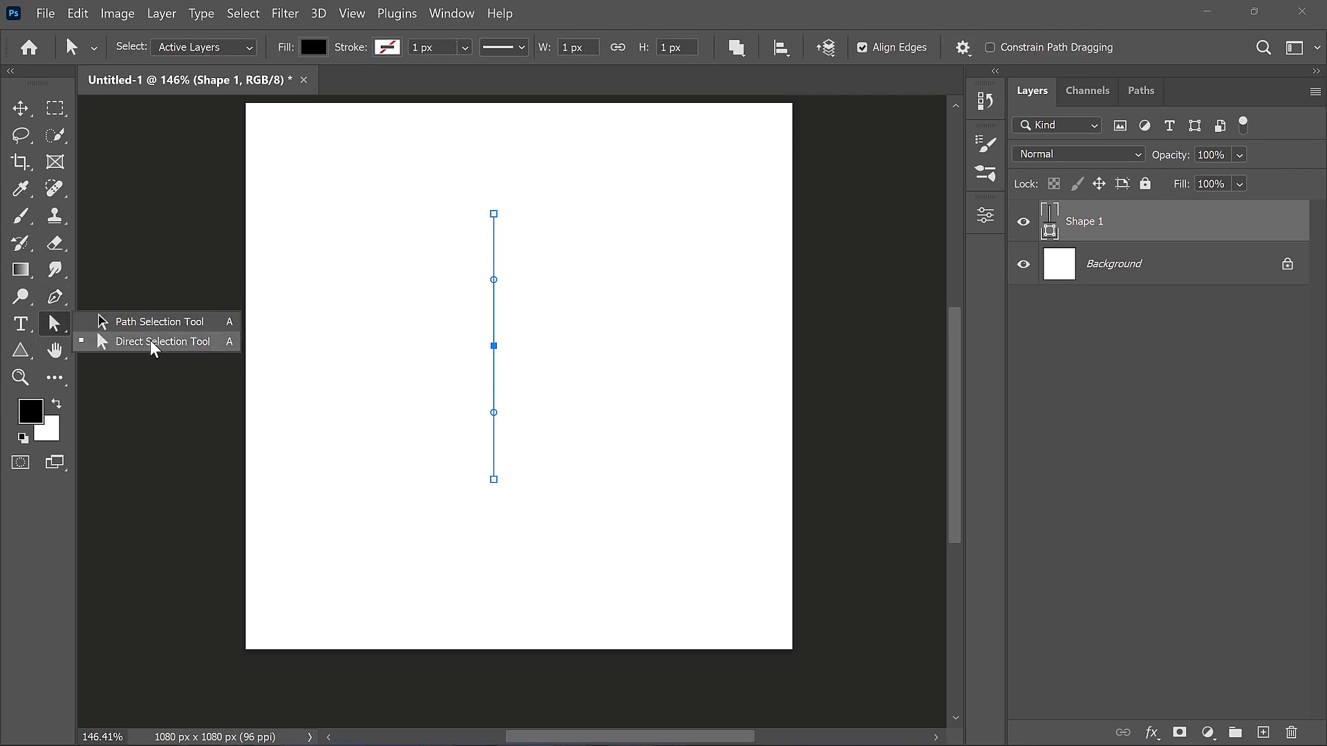
{"action": "left_click", "coordinate": [81, 341]}
{"action": "left_click", "coordinate": [55, 299]}
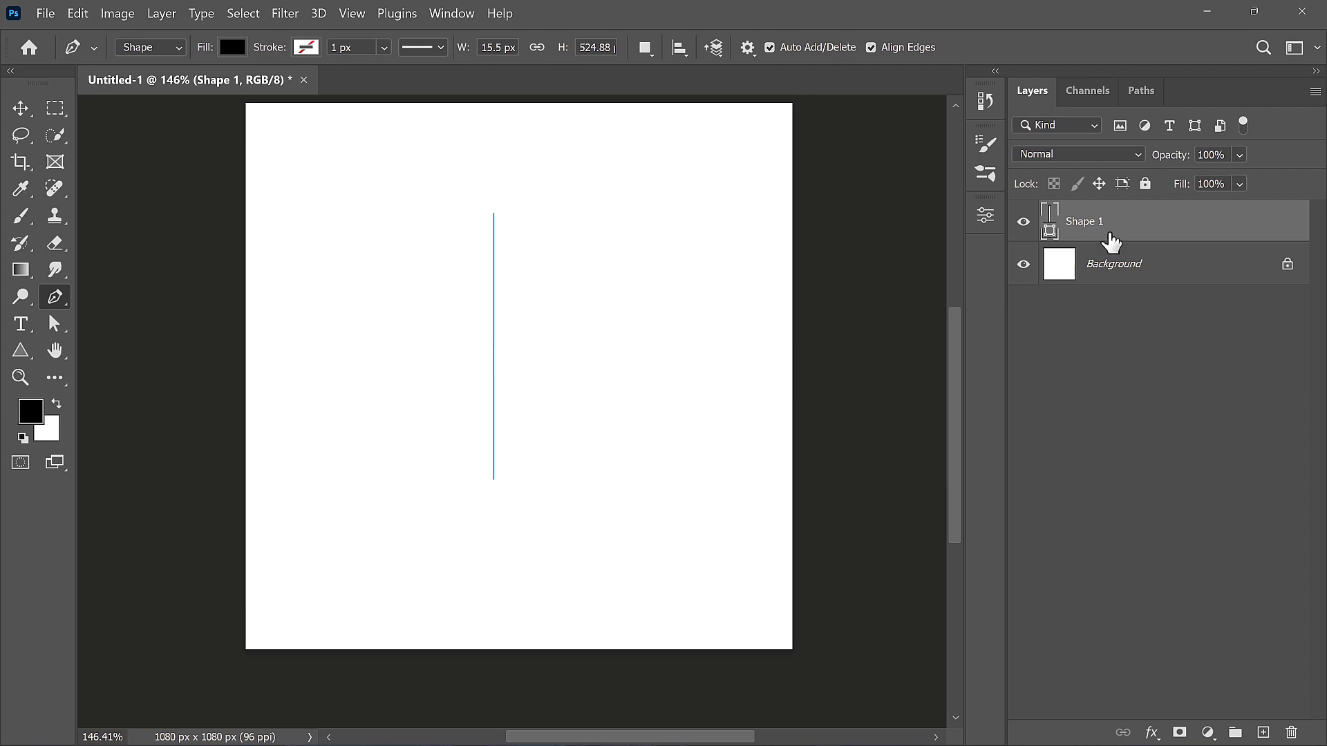
{"action": "left_click", "coordinate": [493, 214]}
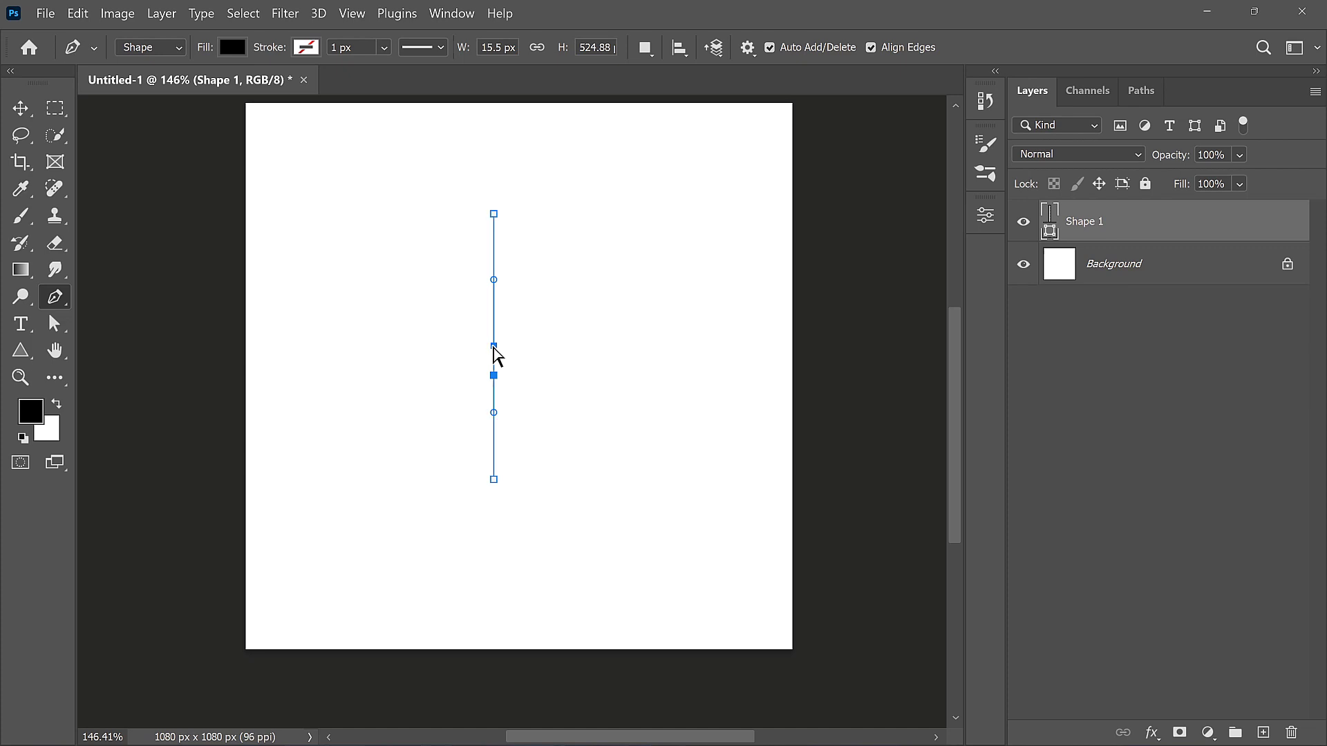
{"action": "left_click_drag", "start_coordinate": [494, 347], "coordinate": [434, 344]}
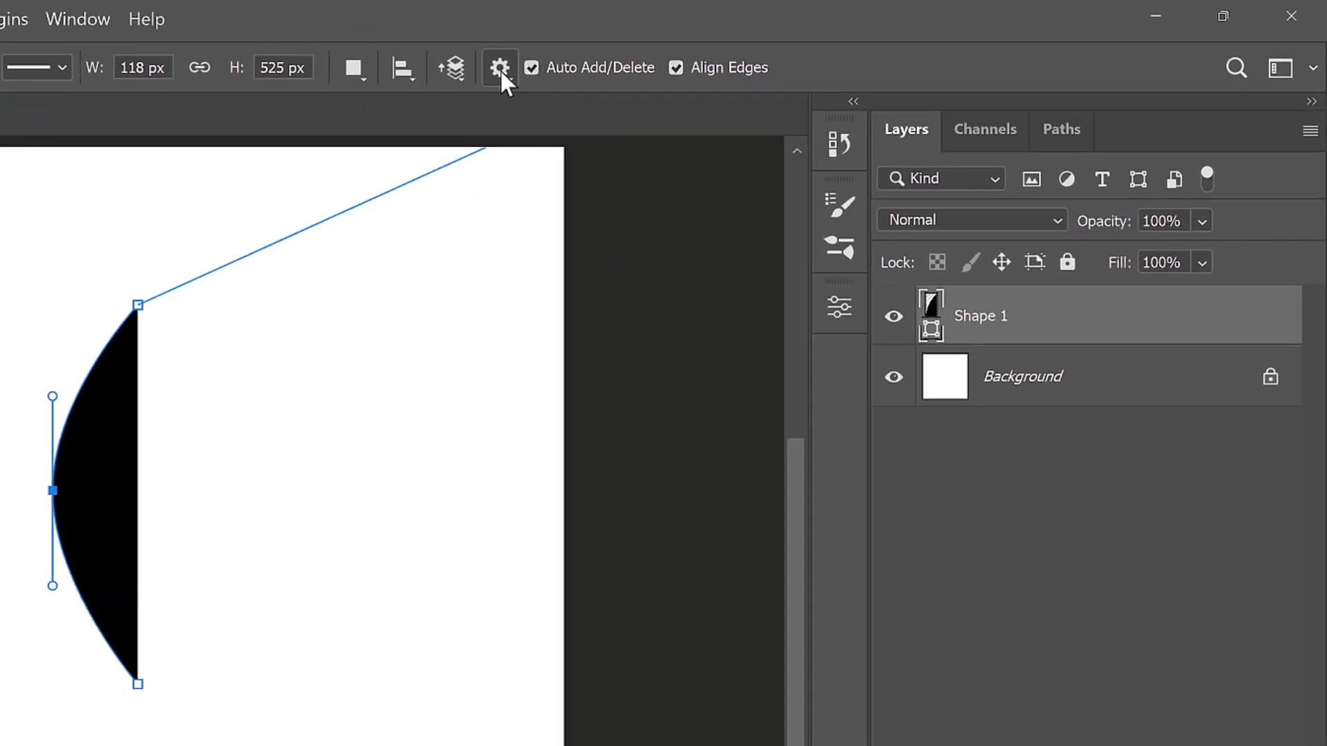
Check the Pen tool's Rubber Band path option and close the arc's outline at its bottom anchor point
{"action": "left_click", "coordinate": [747, 49]}
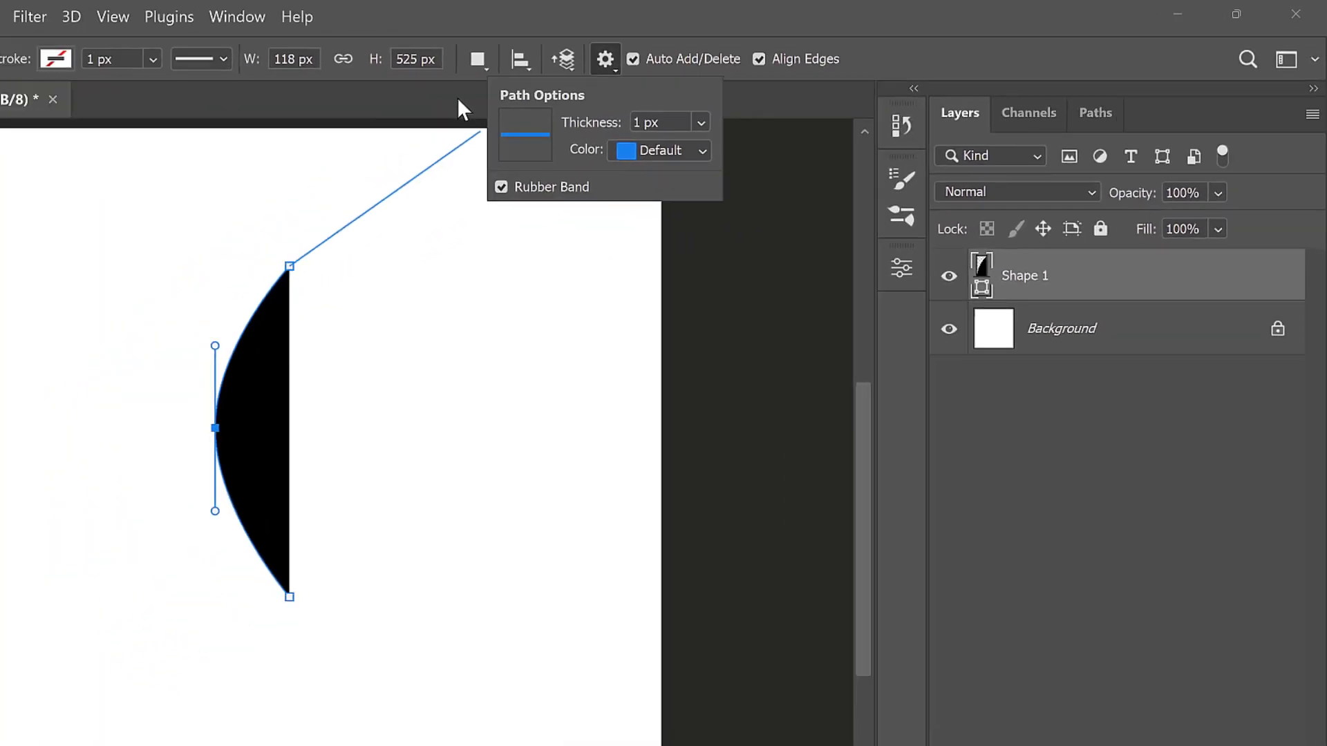
{"action": "left_click", "coordinate": [332, 112]}
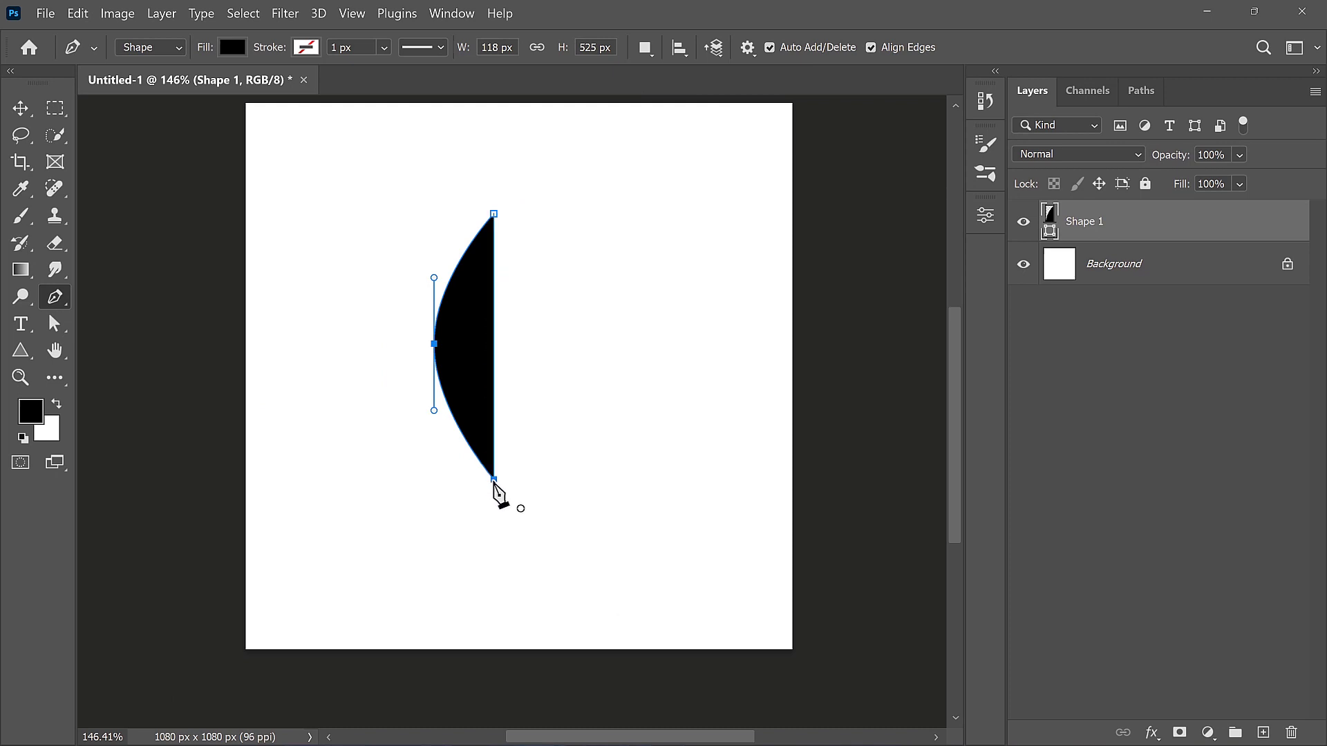
{"action": "left_click", "coordinate": [494, 480]}
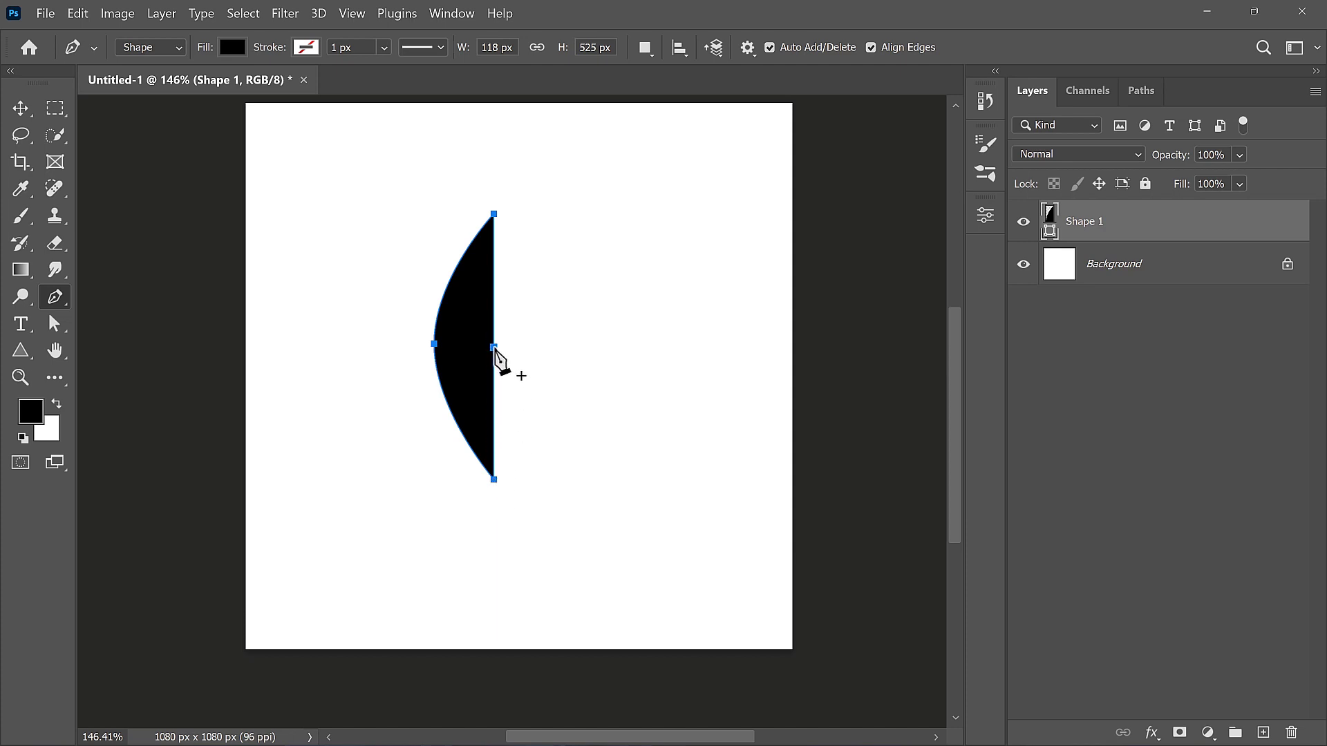
Add an anchor at the middle of the straight edge and pull it left close to the arc, forming a thin tapered curve
{"action": "left_click", "coordinate": [494, 348]}
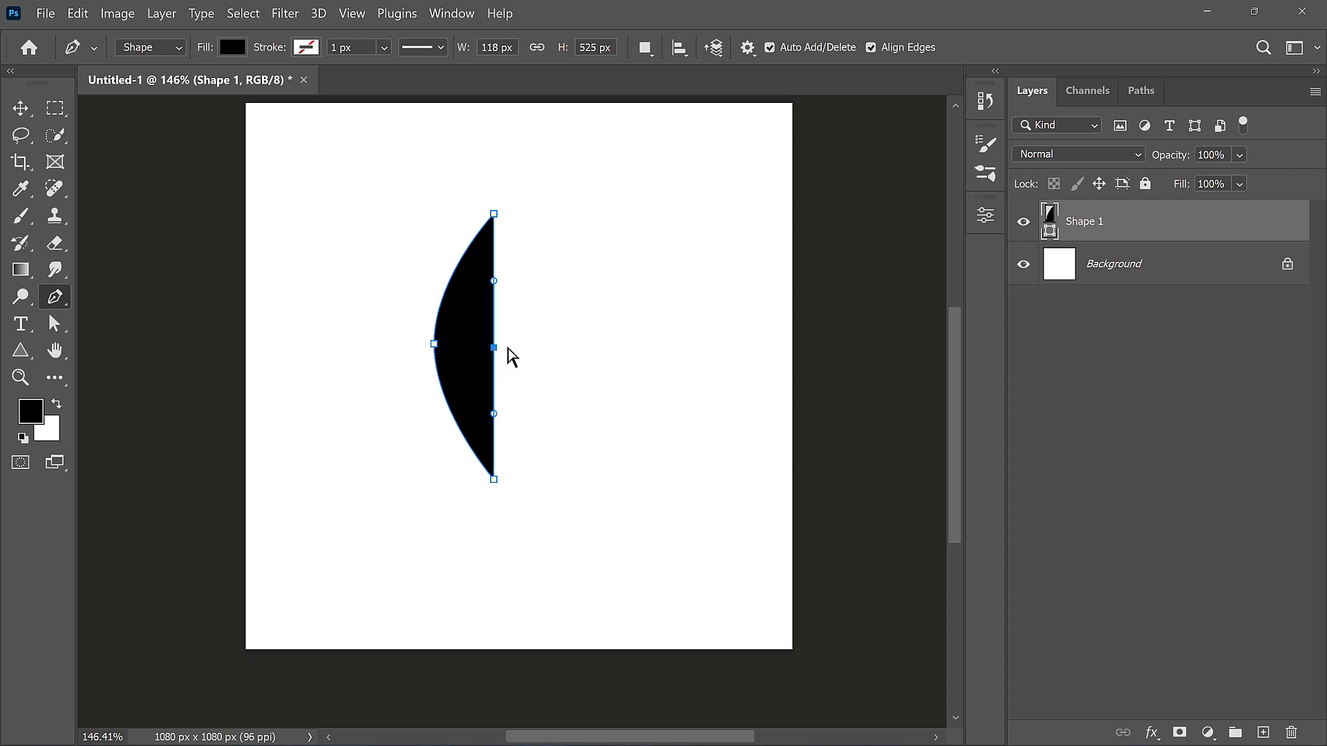
{"action": "left_click_drag", "start_coordinate": [493, 347], "coordinate": [438, 344]}
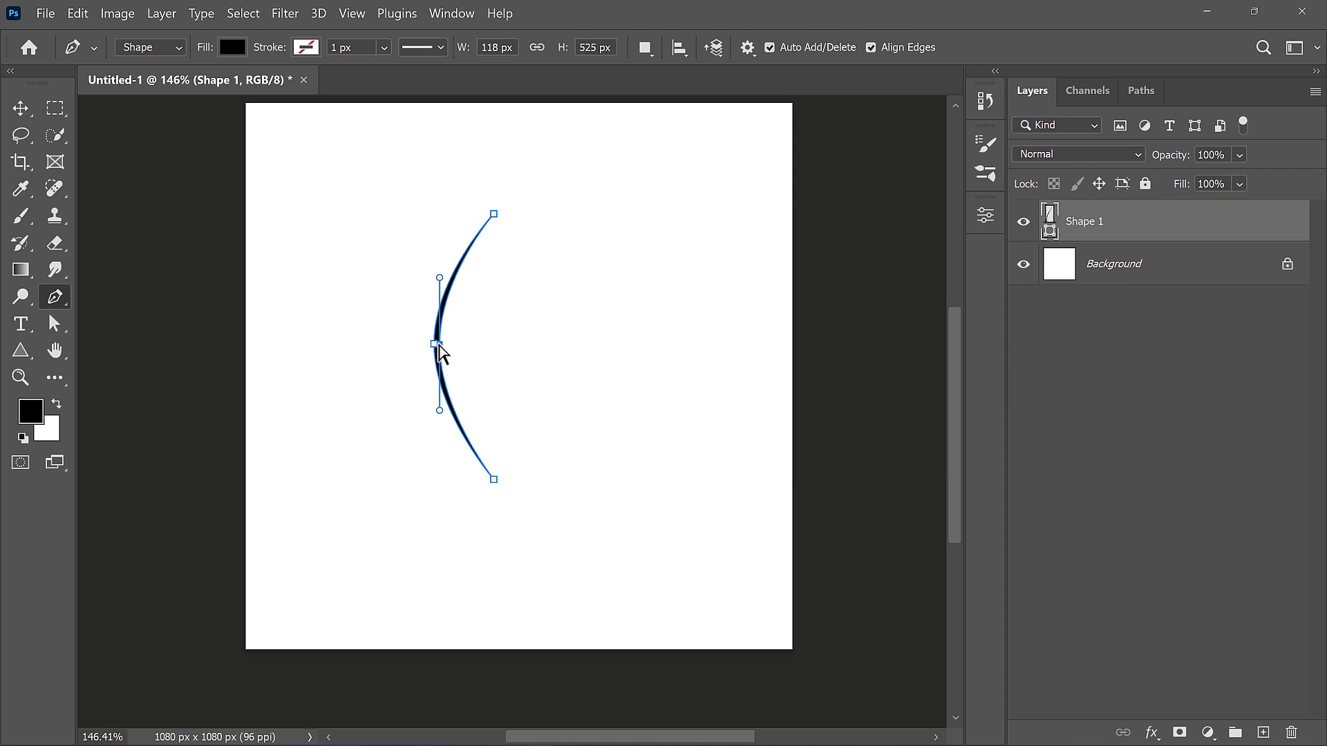
{"action": "scroll", "coordinate": [438, 344], "scroll_direction": "up", "scroll_amount": 10}
{"action": "scroll", "coordinate": [439, 344], "scroll_direction": "up", "scroll_amount": 5}
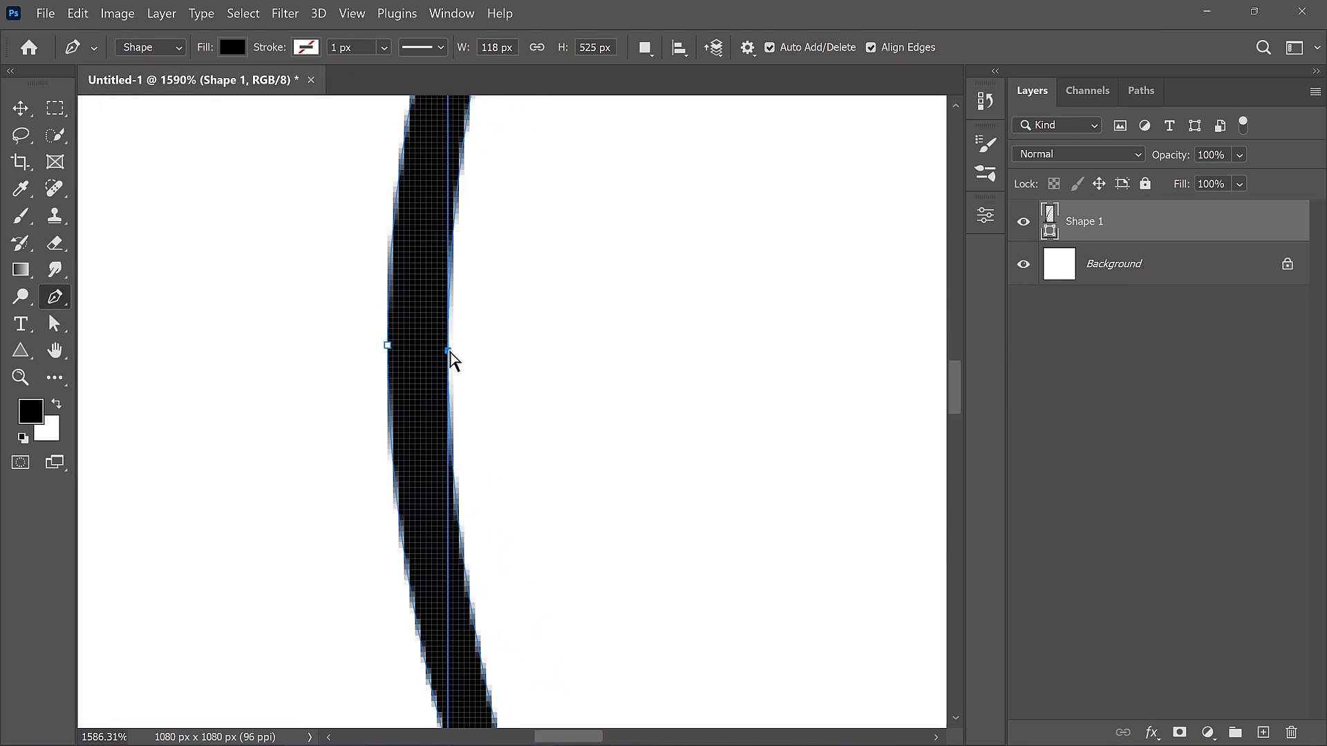
{"action": "left_click_drag", "start_coordinate": [449, 352], "coordinate": [414, 346]}
{"action": "scroll", "coordinate": [418, 354], "scroll_direction": "down", "scroll_amount": 15}
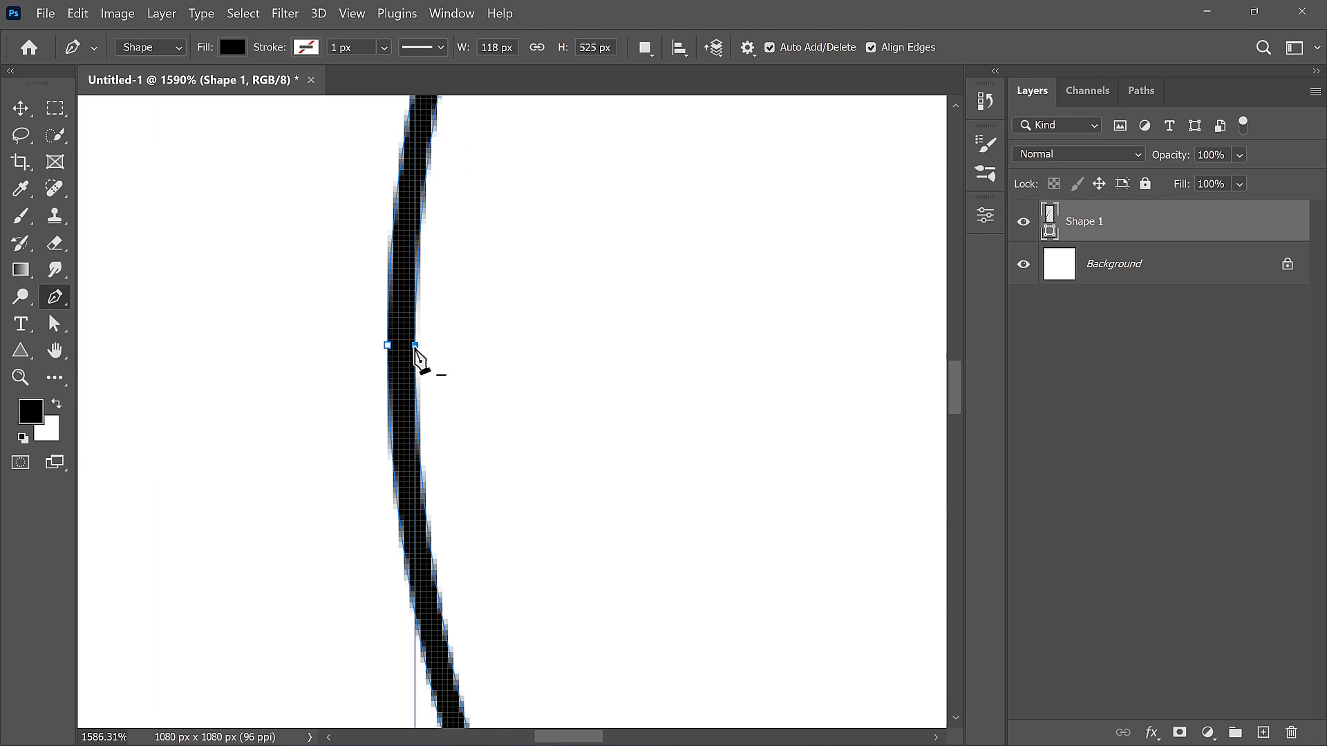
{"action": "left_click", "coordinate": [1111, 327]}
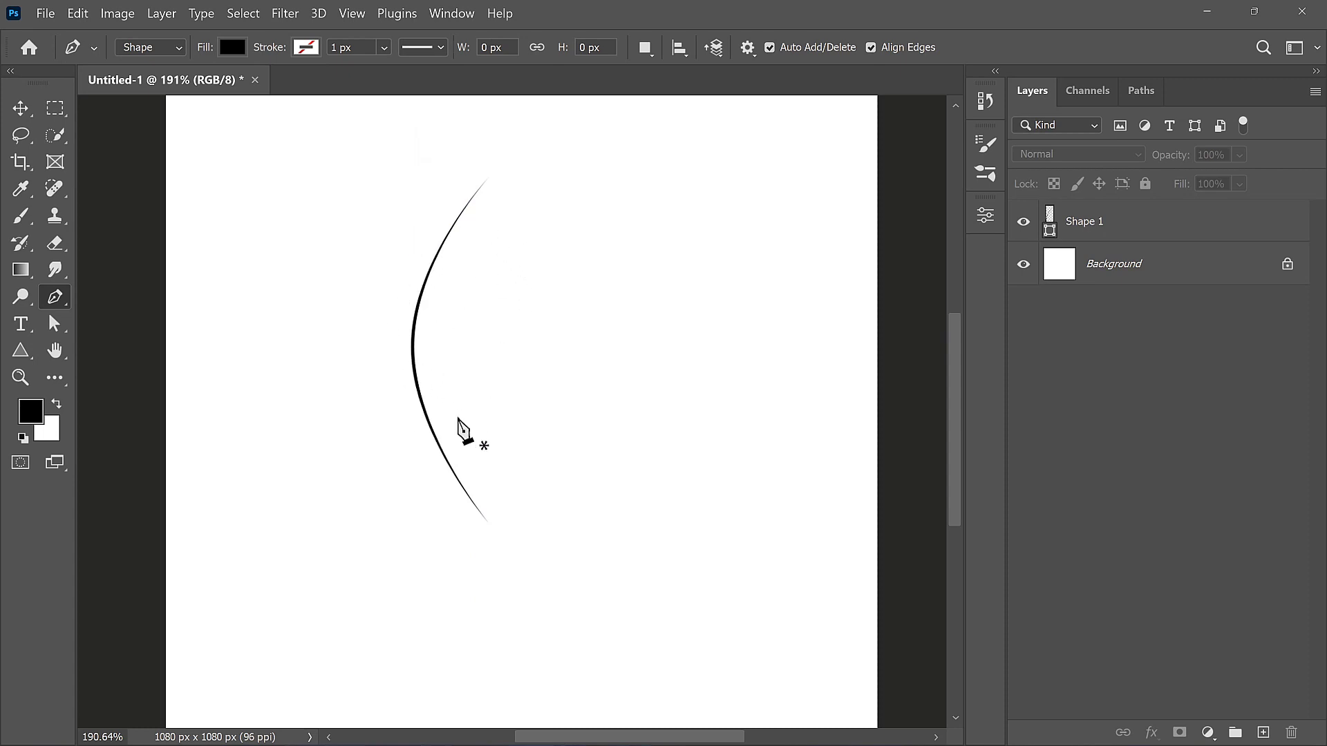
Center the Shape 1 curve horizontally and vertically on the canvas, then clear the selection
{"action": "left_click", "coordinate": [1092, 229]}
{"action": "left_click", "coordinate": [20, 108]}
{"action": "key", "text": "ctrl+0"}
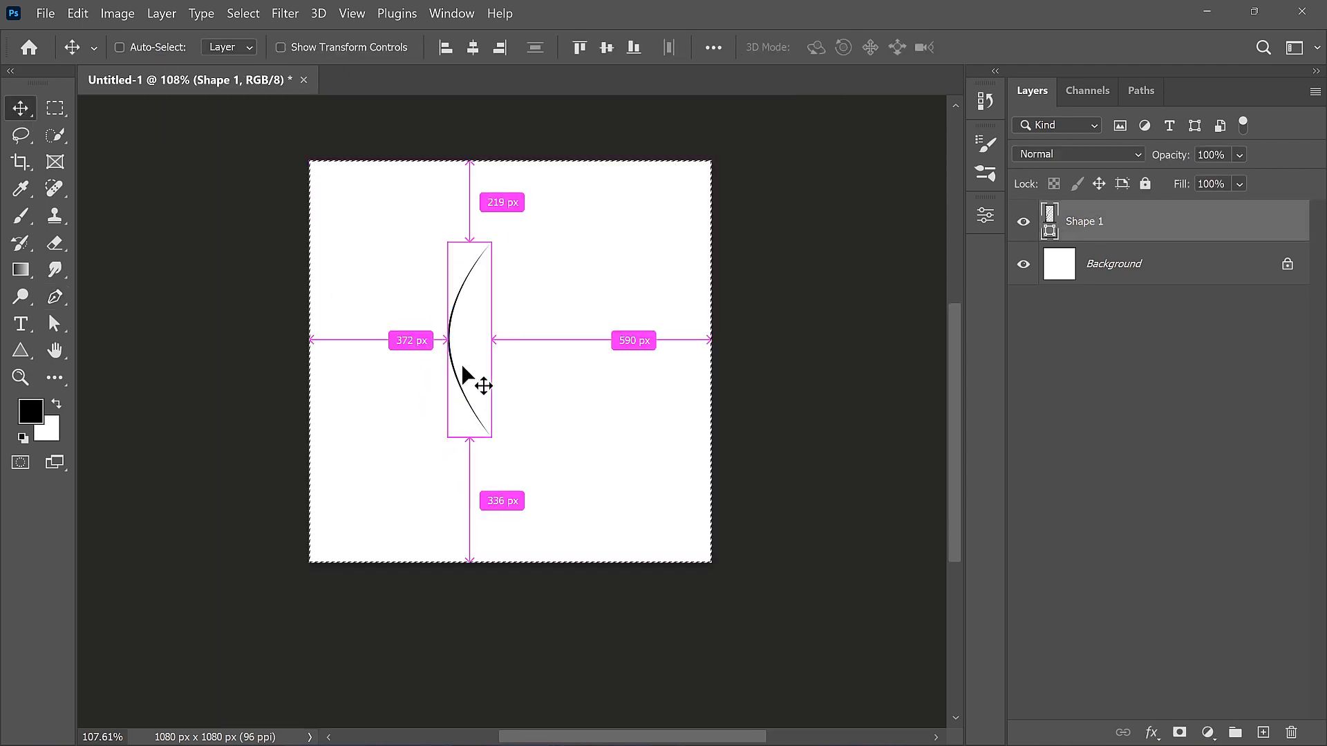
{"action": "key", "text": "ctrl+a"}
{"action": "left_click", "coordinate": [472, 48]}
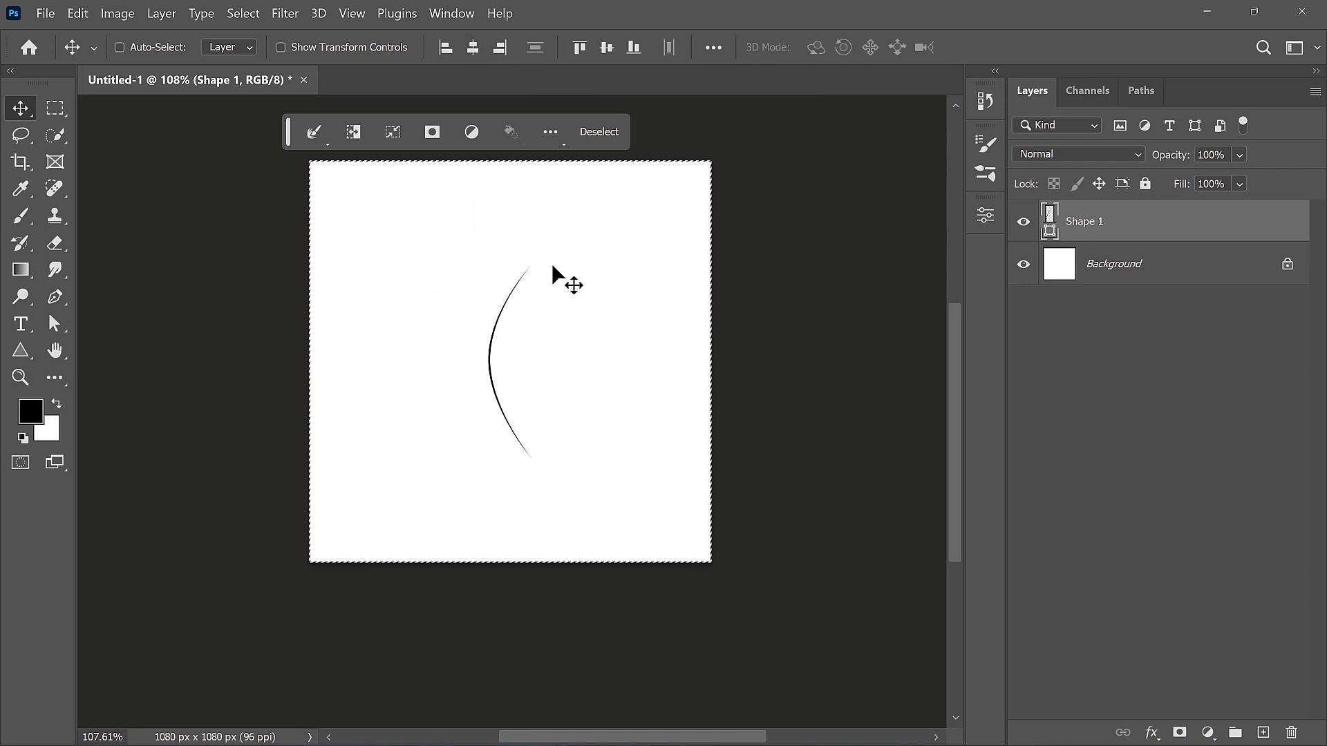
{"action": "left_click", "coordinate": [590, 135]}
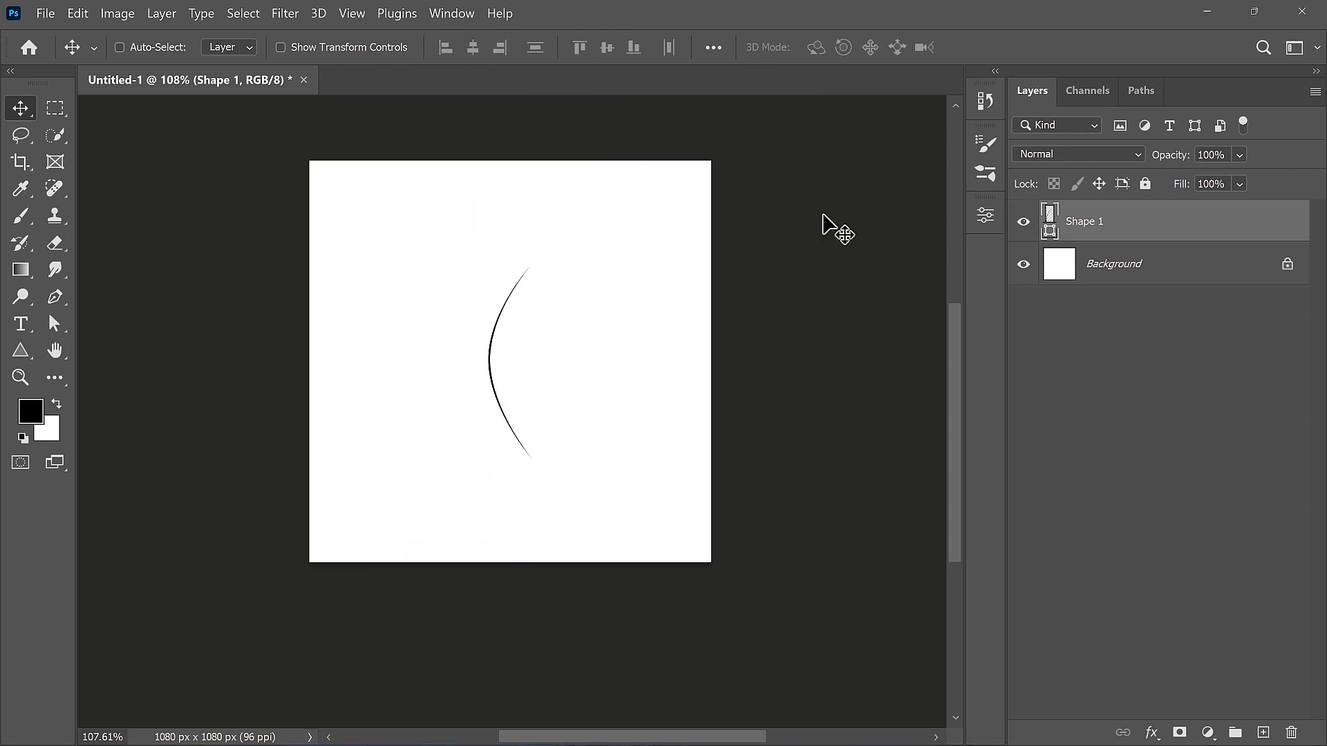
Hide the Background layer and define the curve as a brush preset named "Grass"
{"action": "left_click", "coordinate": [1023, 264]}
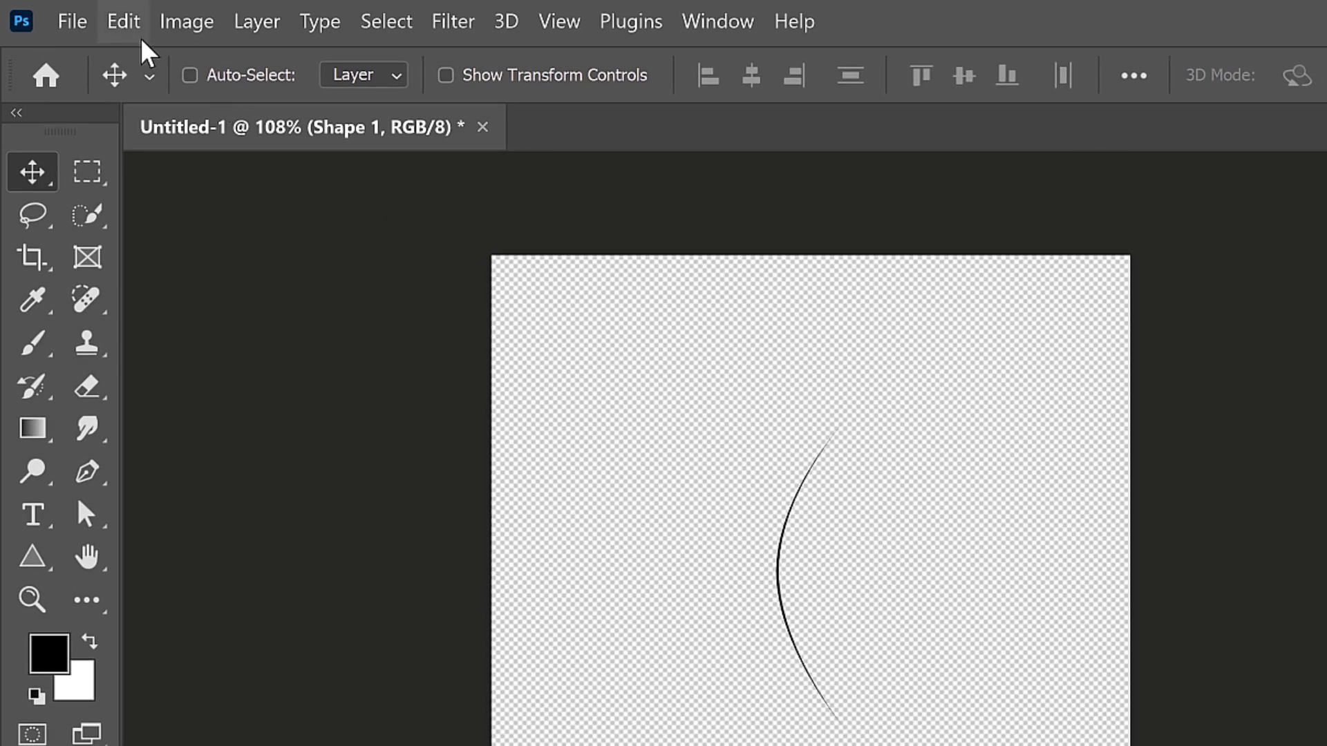
{"action": "left_click", "coordinate": [78, 13]}
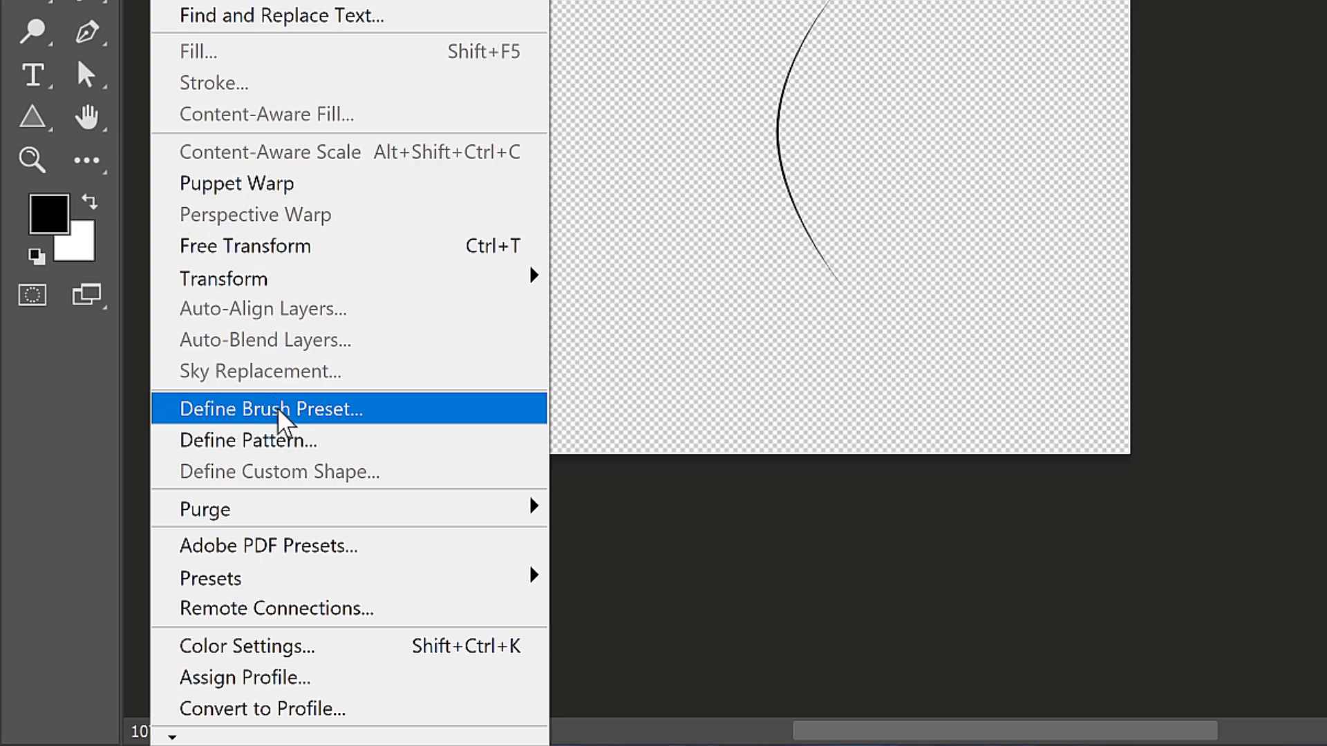
{"action": "left_click", "coordinate": [287, 407]}
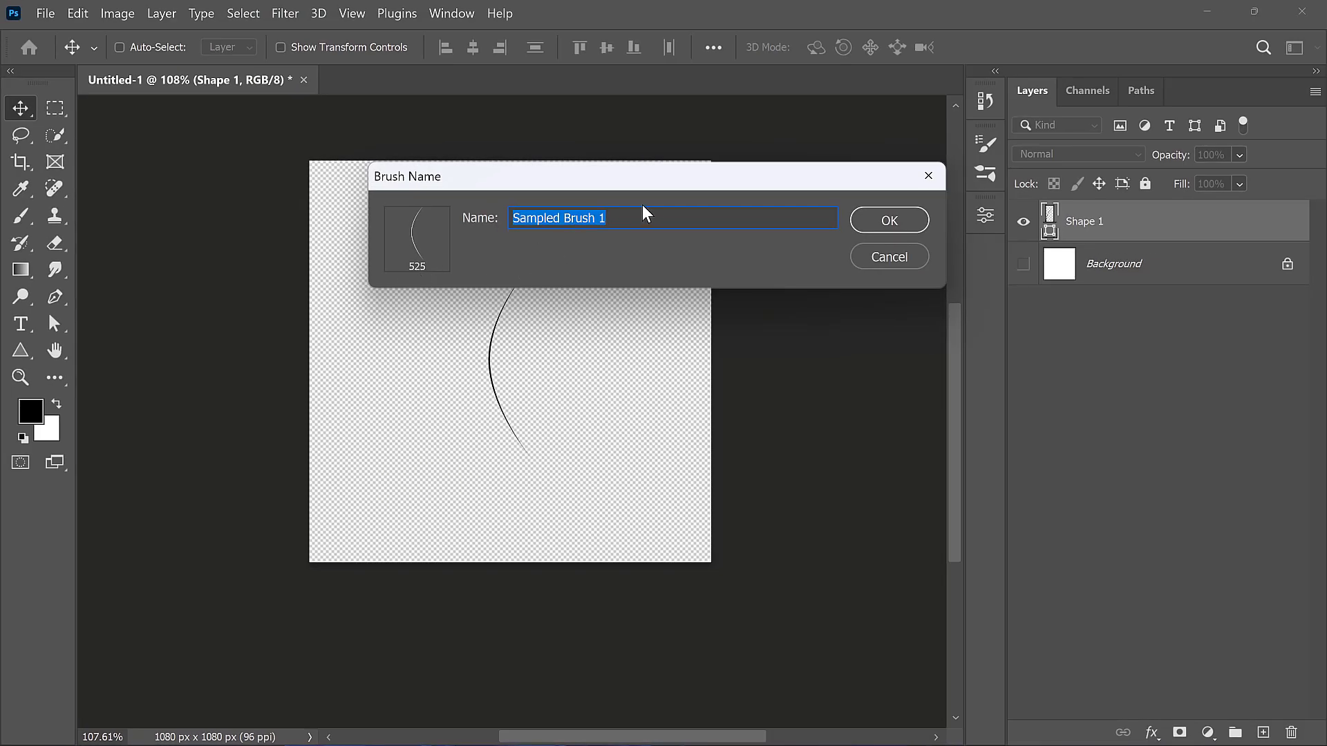
{"action": "type", "text": "Grass"}
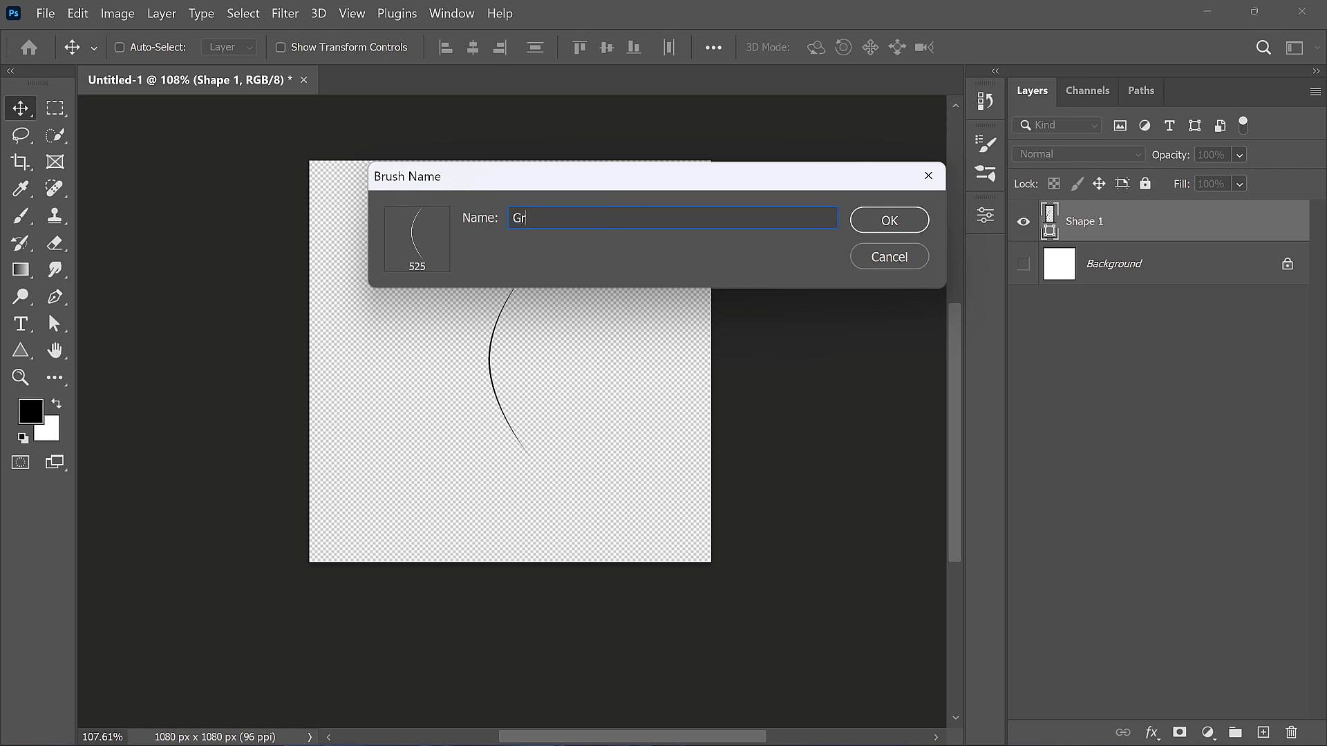
{"action": "left_click", "coordinate": [888, 222]}
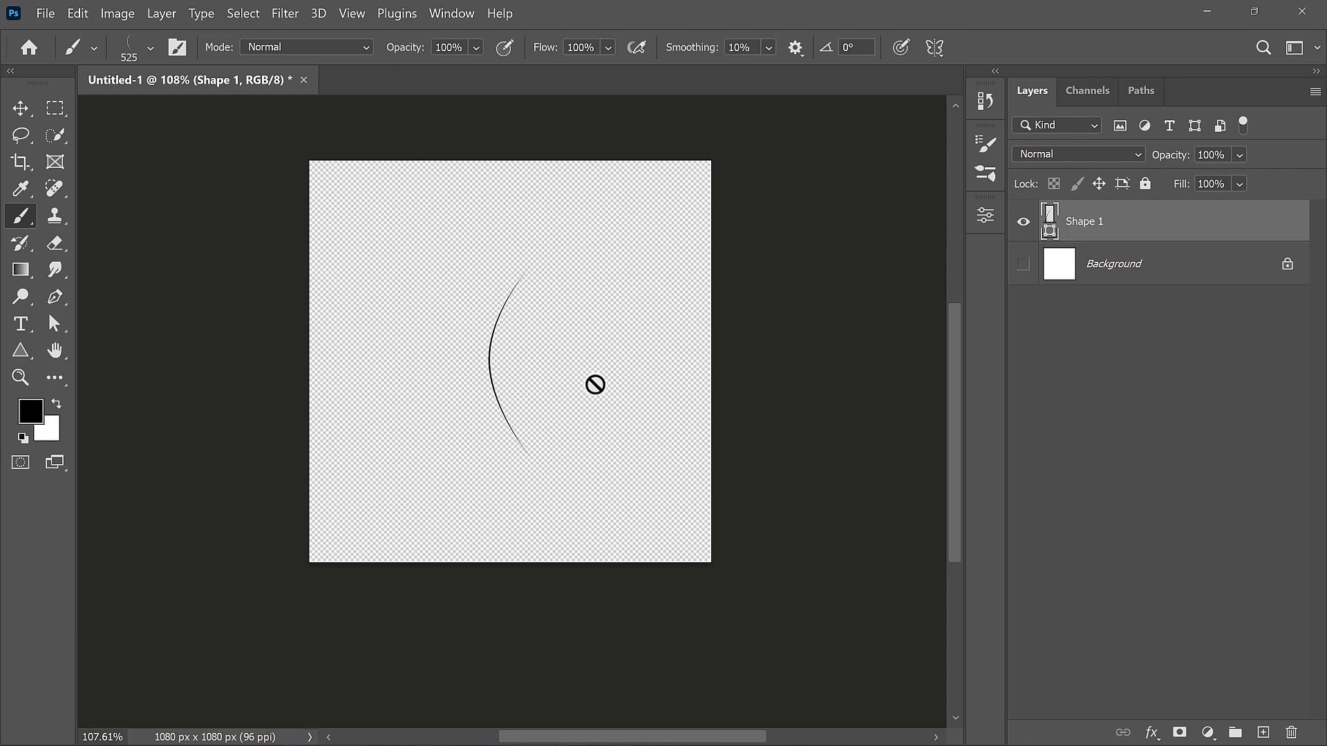
Create a new 2000 x 2000 px document at 96 ppi from the recent custom preset
{"action": "left_click", "coordinate": [21, 108]}
{"action": "left_click", "coordinate": [45, 14]}
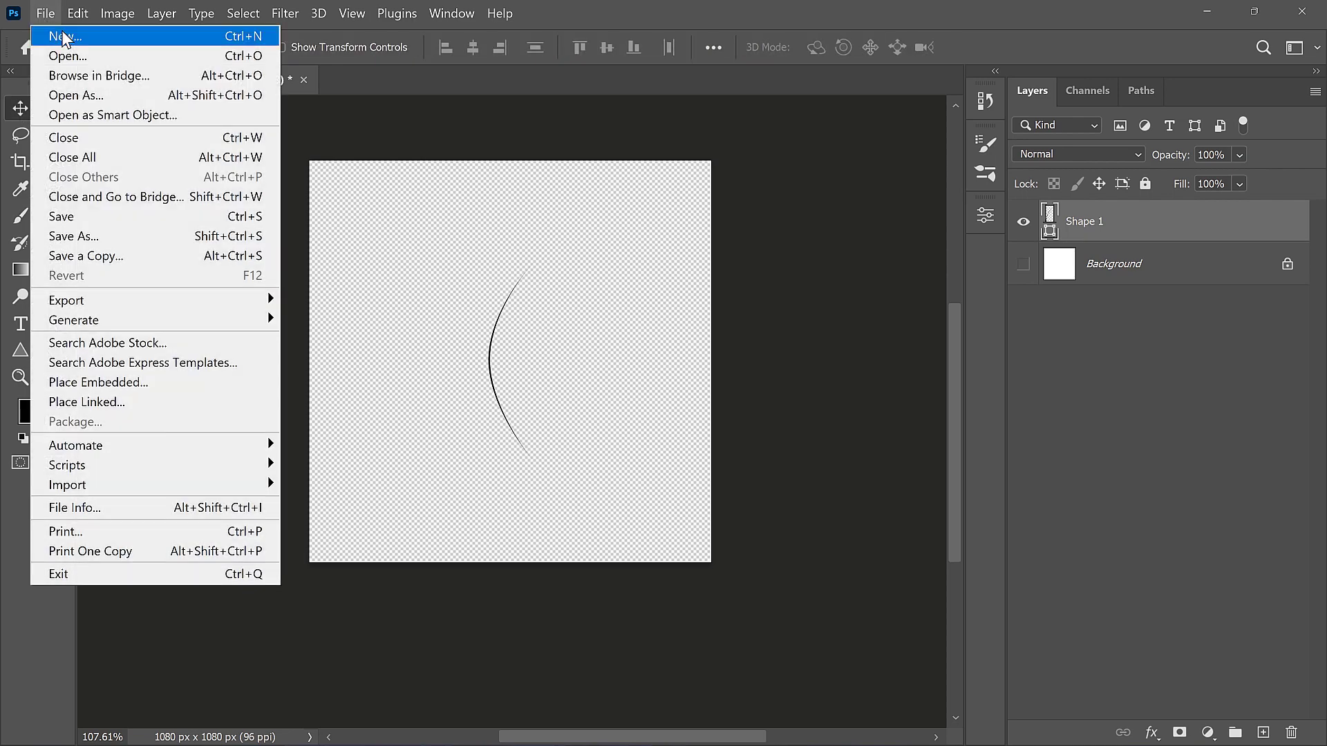
{"action": "left_click", "coordinate": [64, 38]}
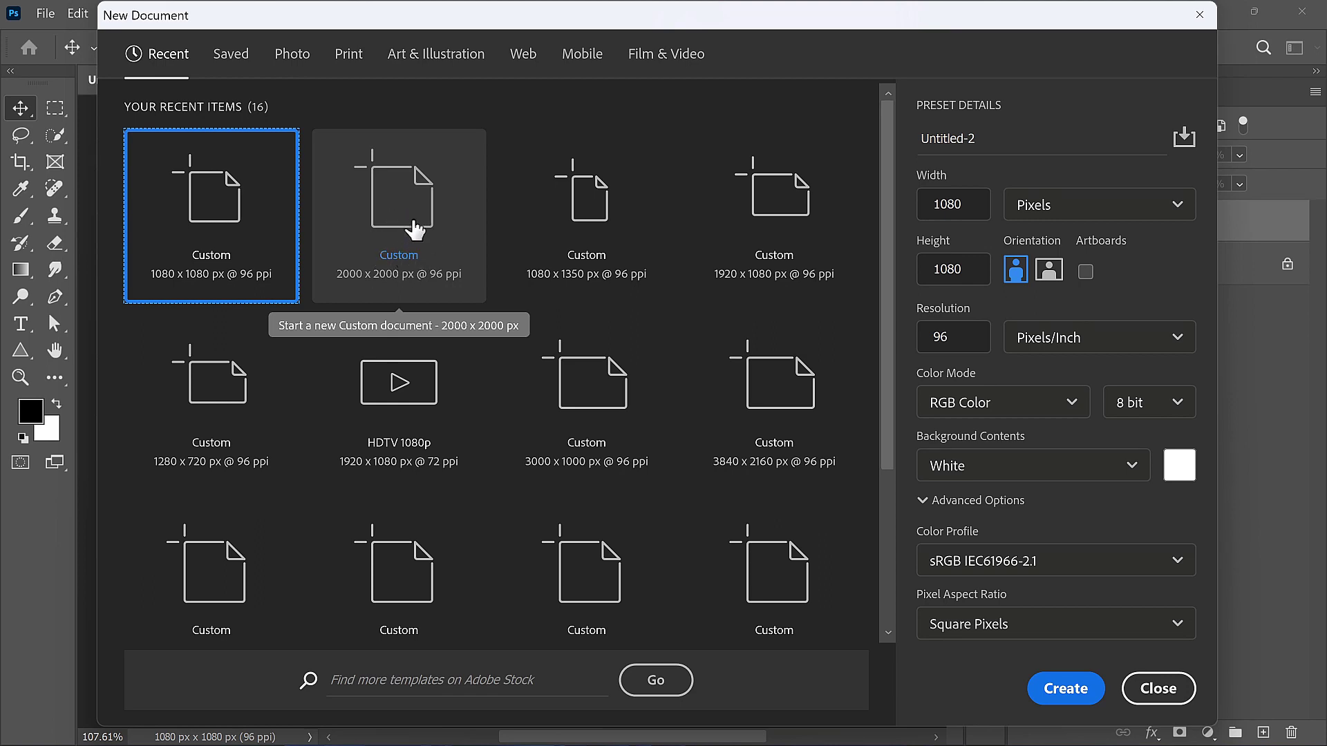
{"action": "double_click", "coordinate": [412, 228]}
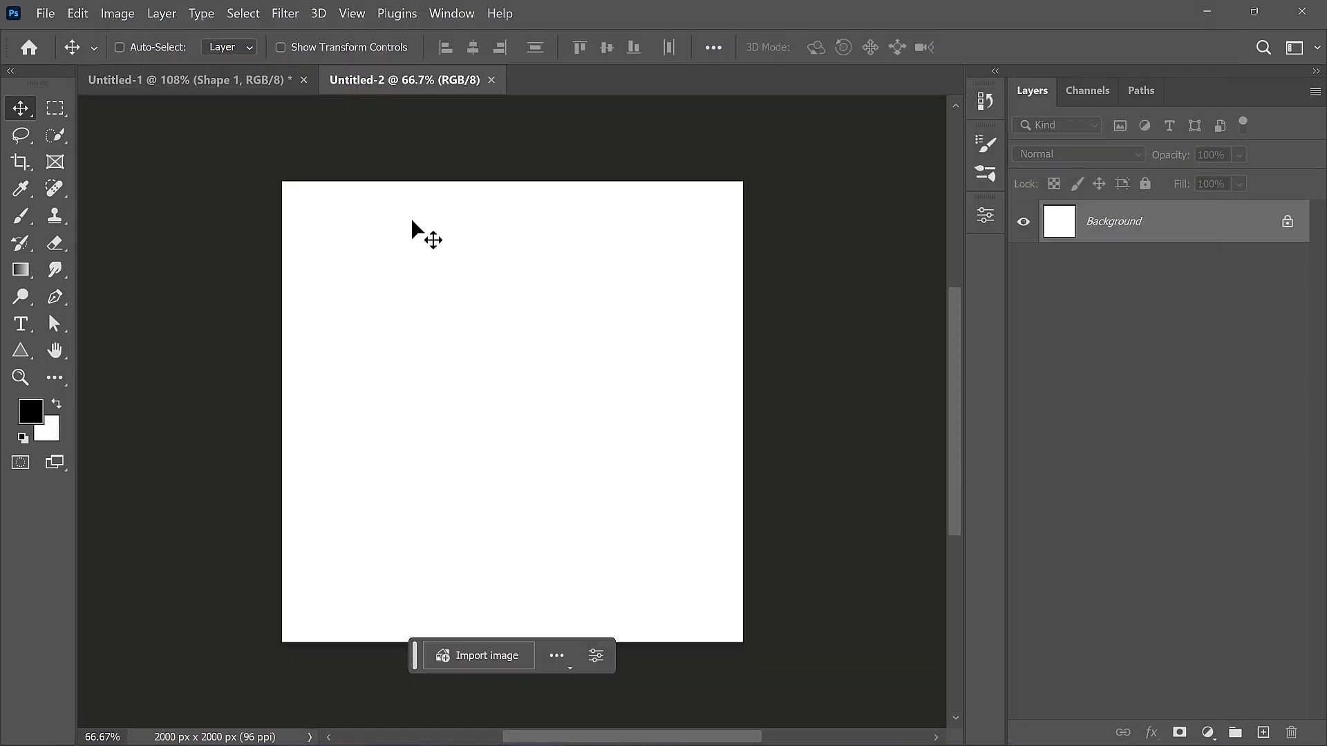
Load the Grass preset for the Brush tool and paint a winding black test stroke, then undo it
{"action": "left_click", "coordinate": [20, 217]}
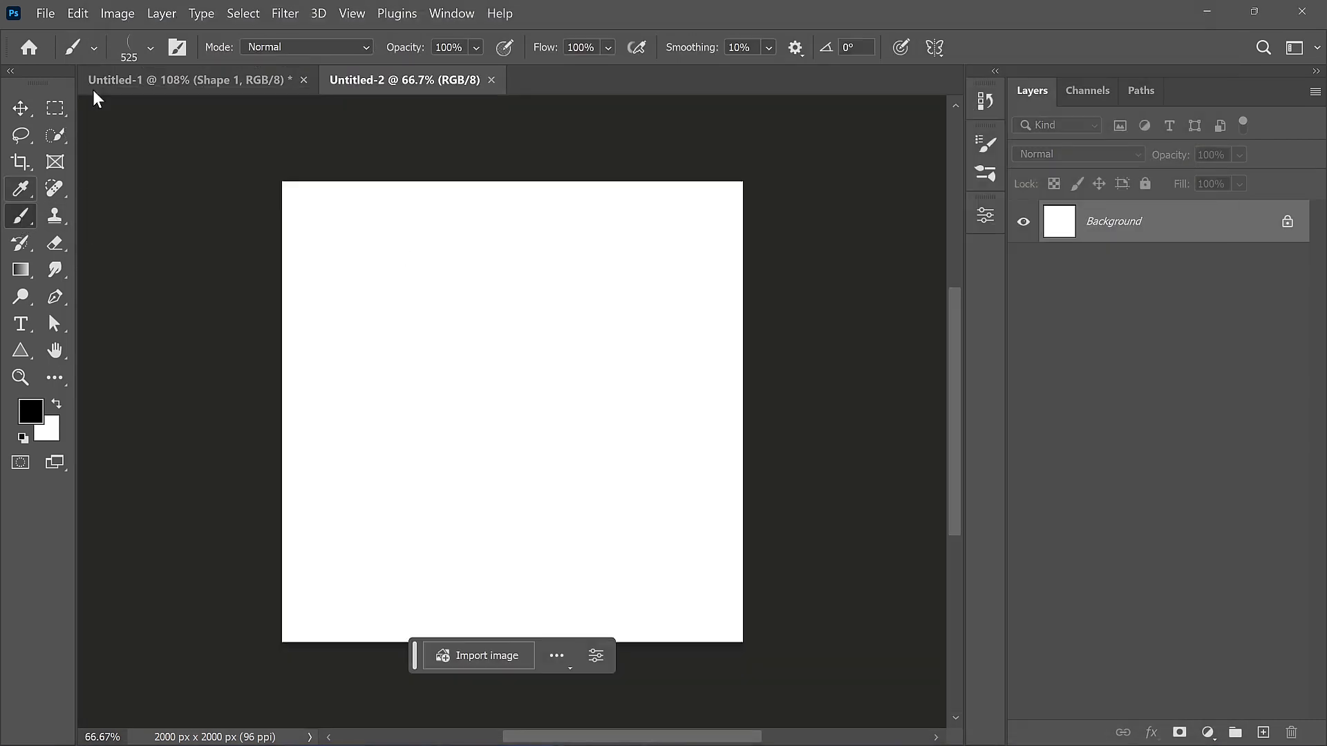
{"action": "left_click", "coordinate": [149, 47]}
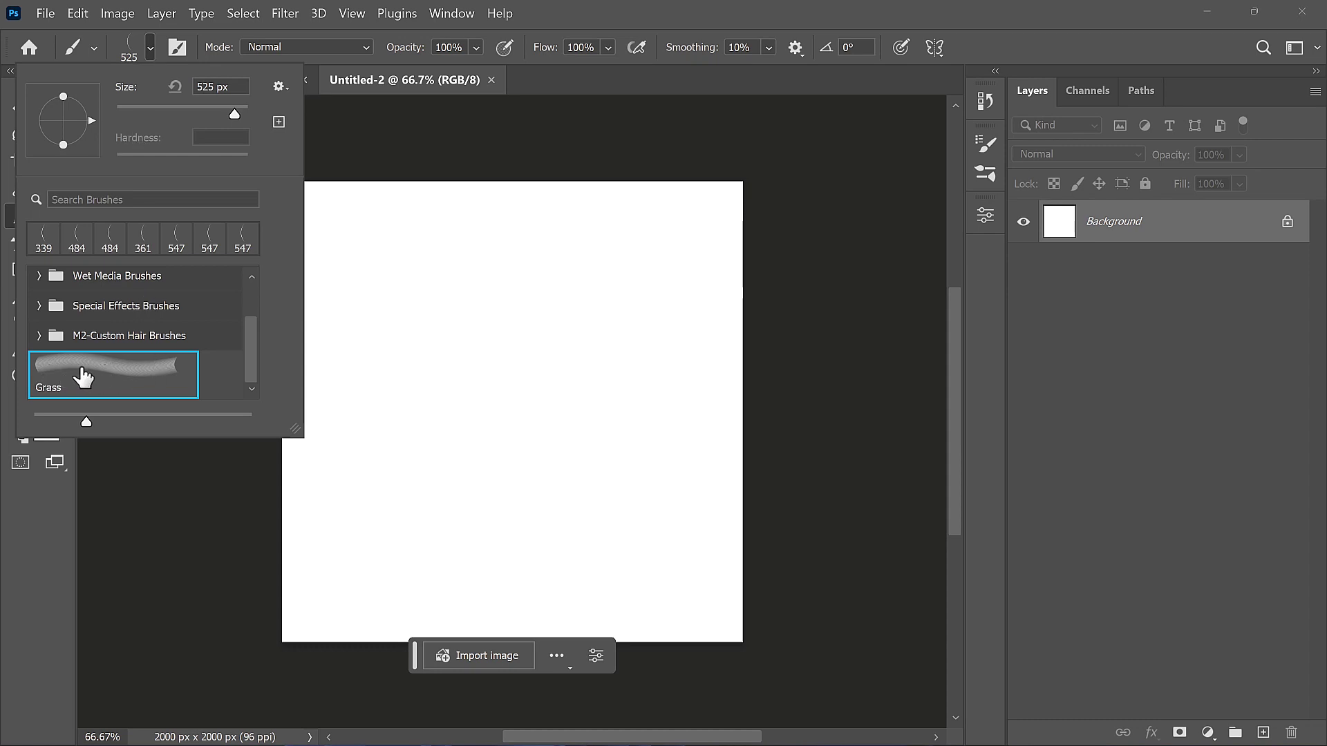
{"action": "double_click", "coordinate": [118, 364]}
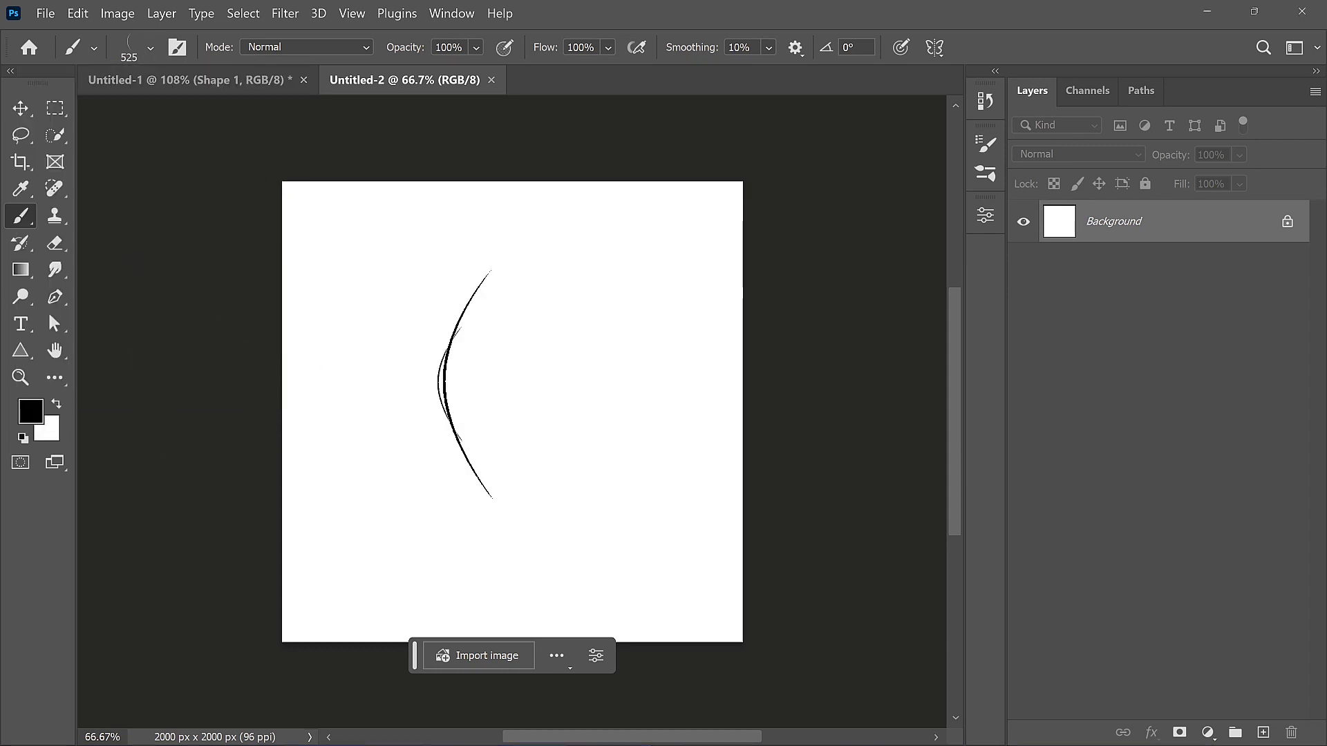
{"action": "mouse_move", "coordinate": [680, 318]}
{"action": "left_mouse_down"}
{"action": "mouse_move", "coordinate": [629, 288]}
{"action": "mouse_move", "coordinate": [498, 316]}
{"action": "mouse_move", "coordinate": [477, 381]}
{"action": "mouse_move", "coordinate": [622, 426]}
{"action": "mouse_move", "coordinate": [616, 543]}
{"action": "mouse_move", "coordinate": [445, 492]}
{"action": "mouse_move", "coordinate": [338, 390]}
{"action": "left_mouse_up"}
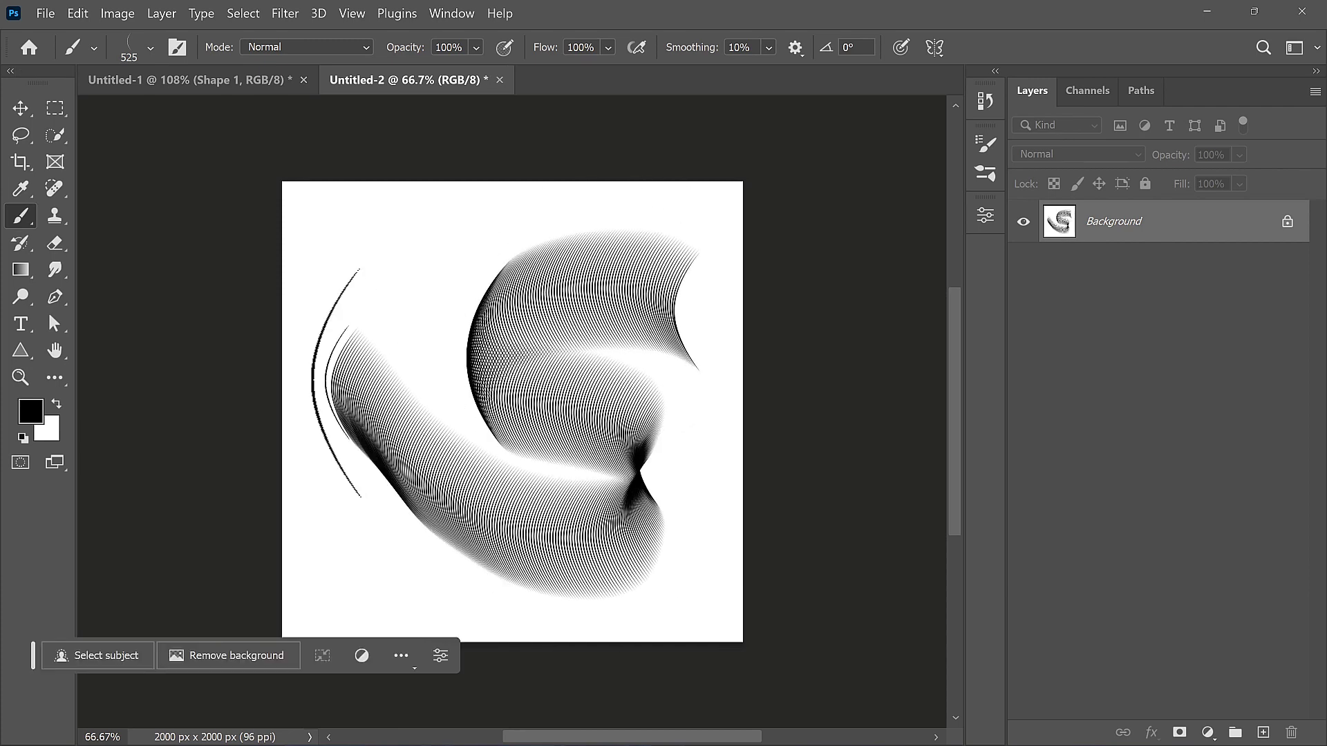
{"action": "key", "text": "ctrl+z"}
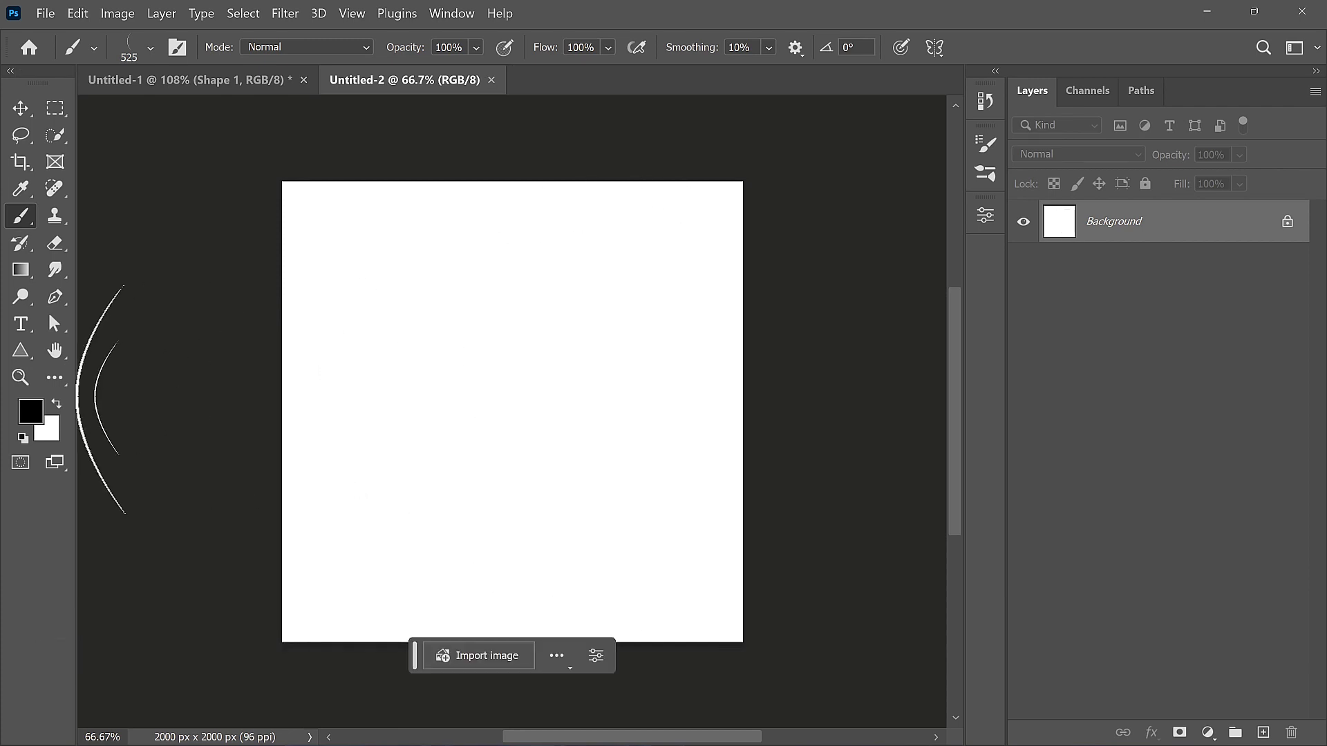
Set the foreground color to a saturated purple
{"action": "left_click", "coordinate": [30, 412]}
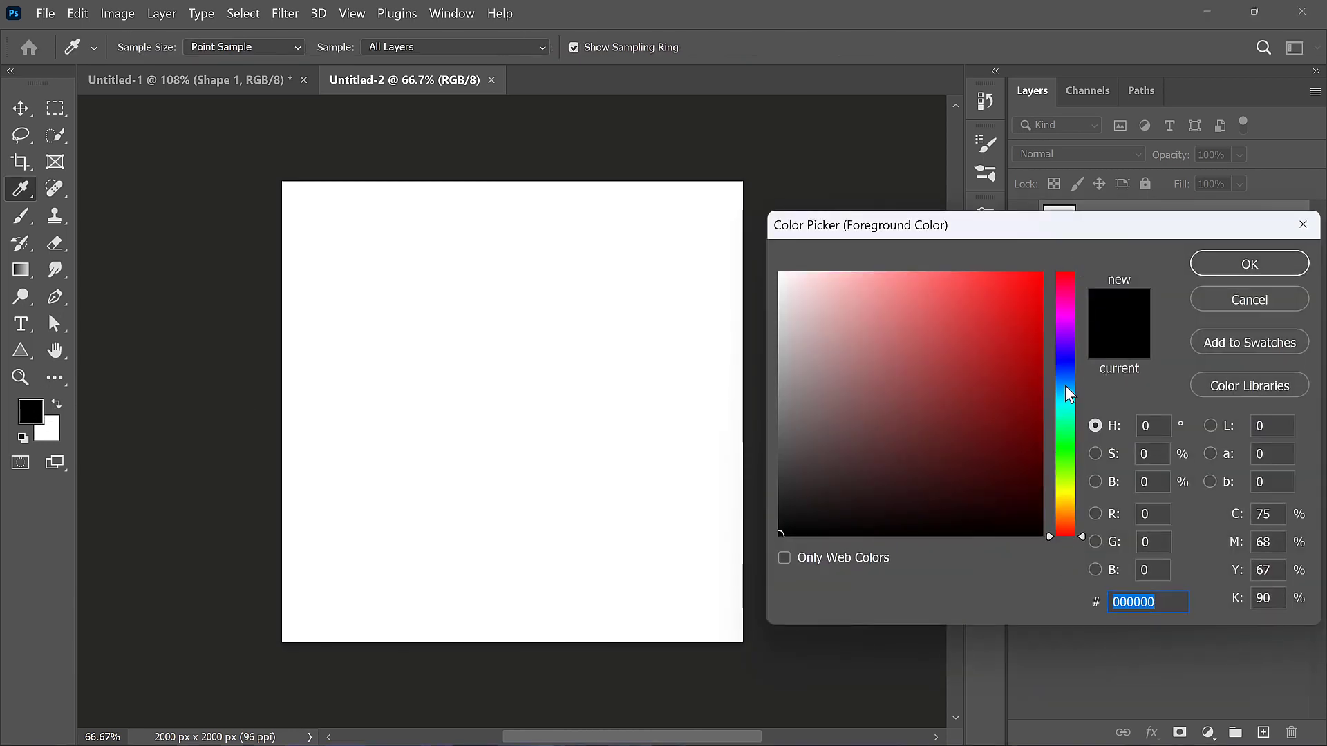
{"action": "mouse_move", "coordinate": [1066, 388]}
{"action": "left_mouse_down"}
{"action": "mouse_move", "coordinate": [1069, 332]}
{"action": "mouse_move", "coordinate": [1048, 346]}
{"action": "left_mouse_up"}
{"action": "left_click", "coordinate": [1048, 348]}
{"action": "left_click", "coordinate": [1236, 268]}
Paint two winding purple test strokes across the canvas, undoing each one
{"action": "mouse_move", "coordinate": [683, 417]}
{"action": "left_mouse_down"}
{"action": "mouse_move", "coordinate": [672, 304]}
{"action": "mouse_move", "coordinate": [613, 252]}
{"action": "mouse_move", "coordinate": [549, 299]}
{"action": "mouse_move", "coordinate": [595, 355]}
{"action": "mouse_move", "coordinate": [632, 479]}
{"action": "mouse_move", "coordinate": [536, 534]}
{"action": "mouse_move", "coordinate": [393, 334]}
{"action": "mouse_move", "coordinate": [324, 326]}
{"action": "mouse_move", "coordinate": [358, 476]}
{"action": "mouse_move", "coordinate": [536, 264]}
{"action": "mouse_move", "coordinate": [530, 416]}
{"action": "mouse_move", "coordinate": [712, 621]}
{"action": "mouse_move", "coordinate": [721, 592]}
{"action": "left_mouse_up"}
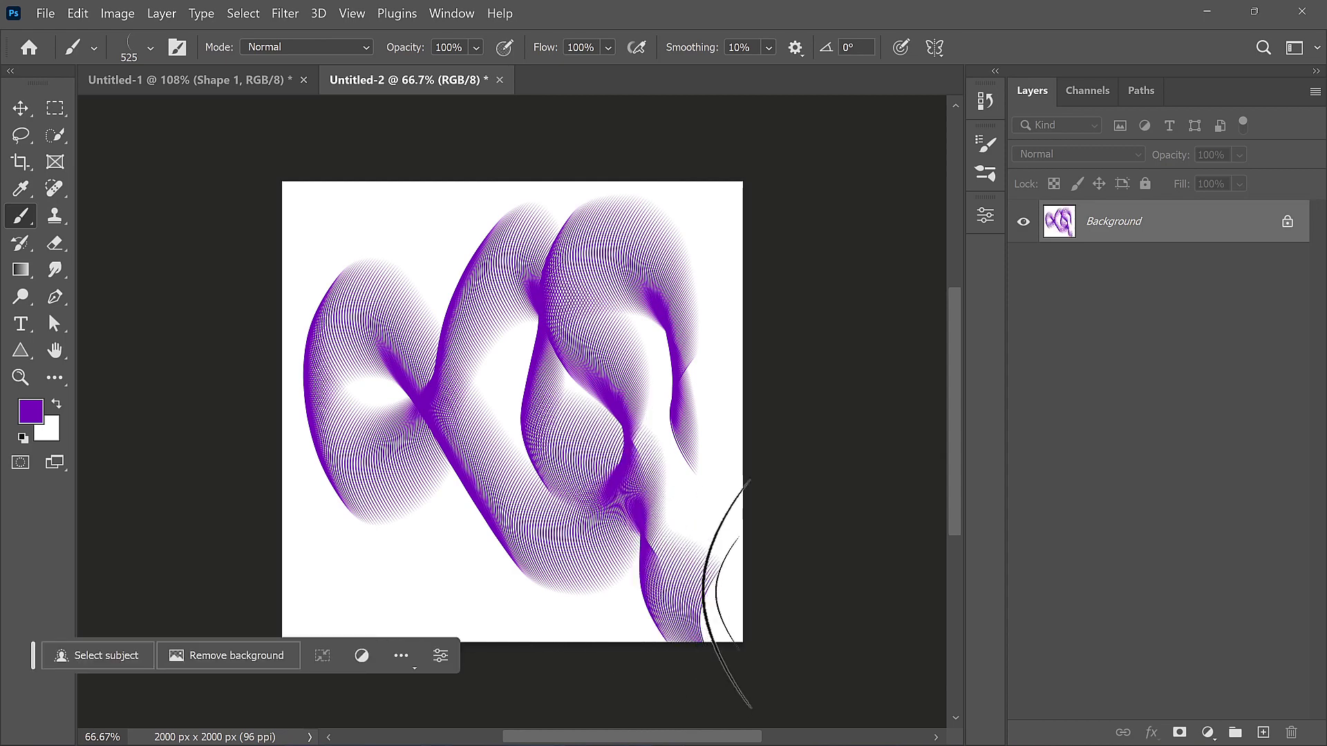
{"action": "key", "text": "ctrl+z"}
{"action": "mouse_move", "coordinate": [539, 257]}
{"action": "left_mouse_down"}
{"action": "mouse_move", "coordinate": [413, 307]}
{"action": "mouse_move", "coordinate": [418, 424]}
{"action": "mouse_move", "coordinate": [596, 344]}
{"action": "mouse_move", "coordinate": [651, 434]}
{"action": "mouse_move", "coordinate": [396, 474]}
{"action": "mouse_move", "coordinate": [326, 534]}
{"action": "mouse_move", "coordinate": [567, 547]}
{"action": "left_mouse_up"}
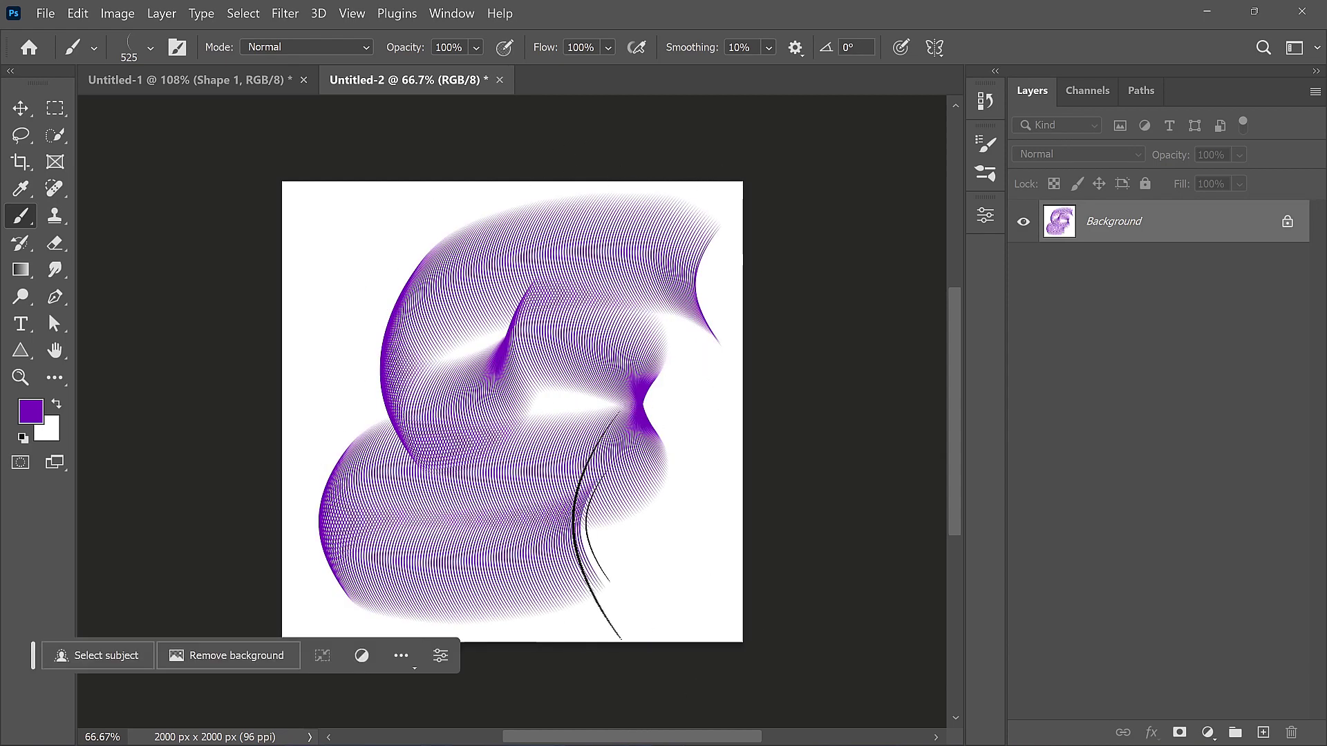
{"action": "key", "text": "ctrl+z"}
Open the Brush Settings and show the Brush Tip Shape options, keeping the canvas in view beside them
{"action": "scroll", "coordinate": [482, 479], "scroll_direction": "up", "scroll_amount": 2}
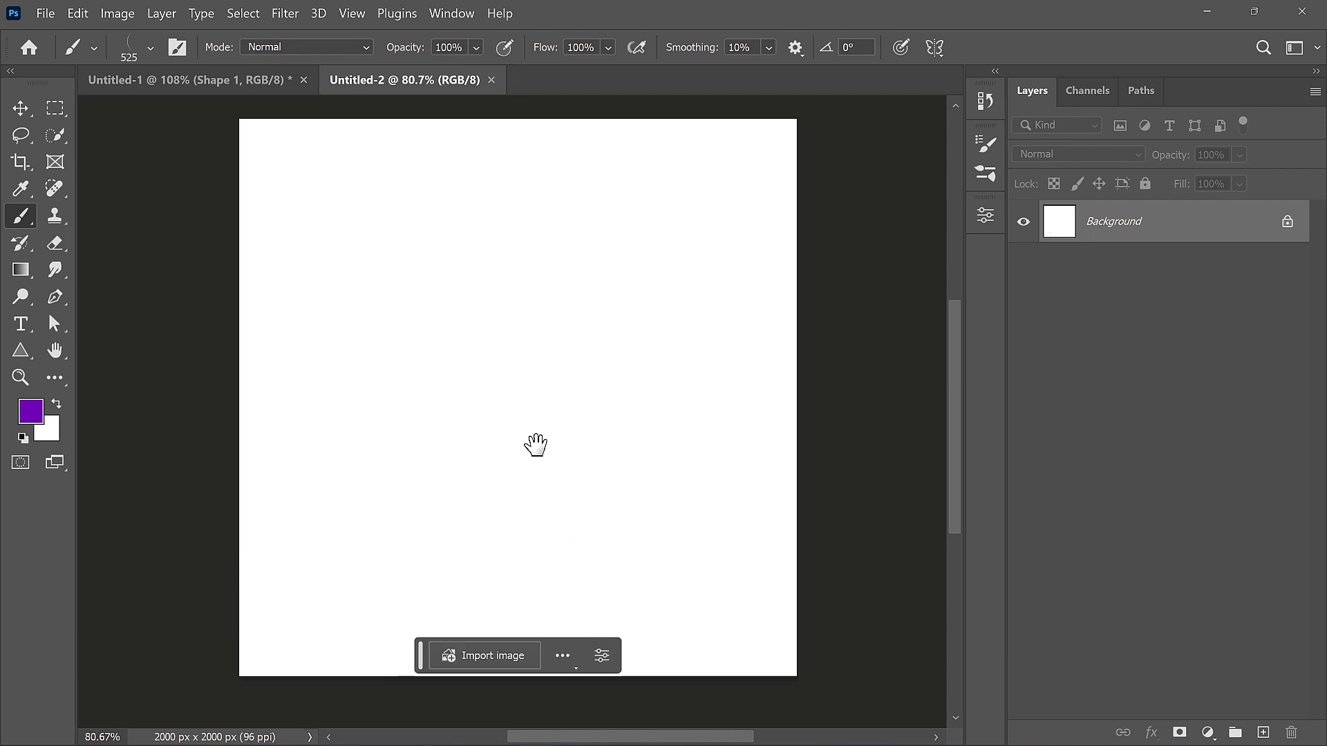
{"action": "left_click_drag", "start_coordinate": [535, 446], "coordinate": [540, 471]}
{"action": "scroll", "coordinate": [540, 471], "scroll_direction": "down", "scroll_amount": 2}
{"action": "left_click_drag", "start_coordinate": [669, 452], "coordinate": [504, 415]}
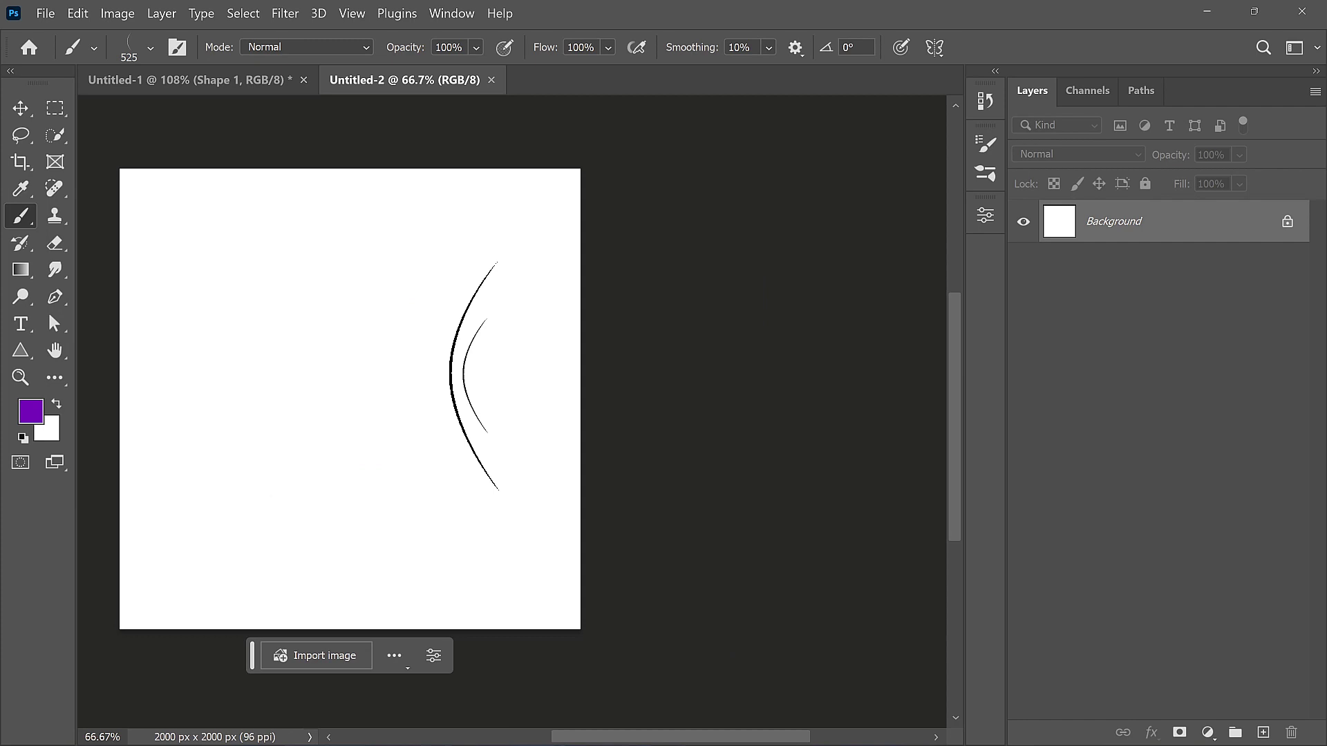
{"action": "left_click", "coordinate": [450, 13]}
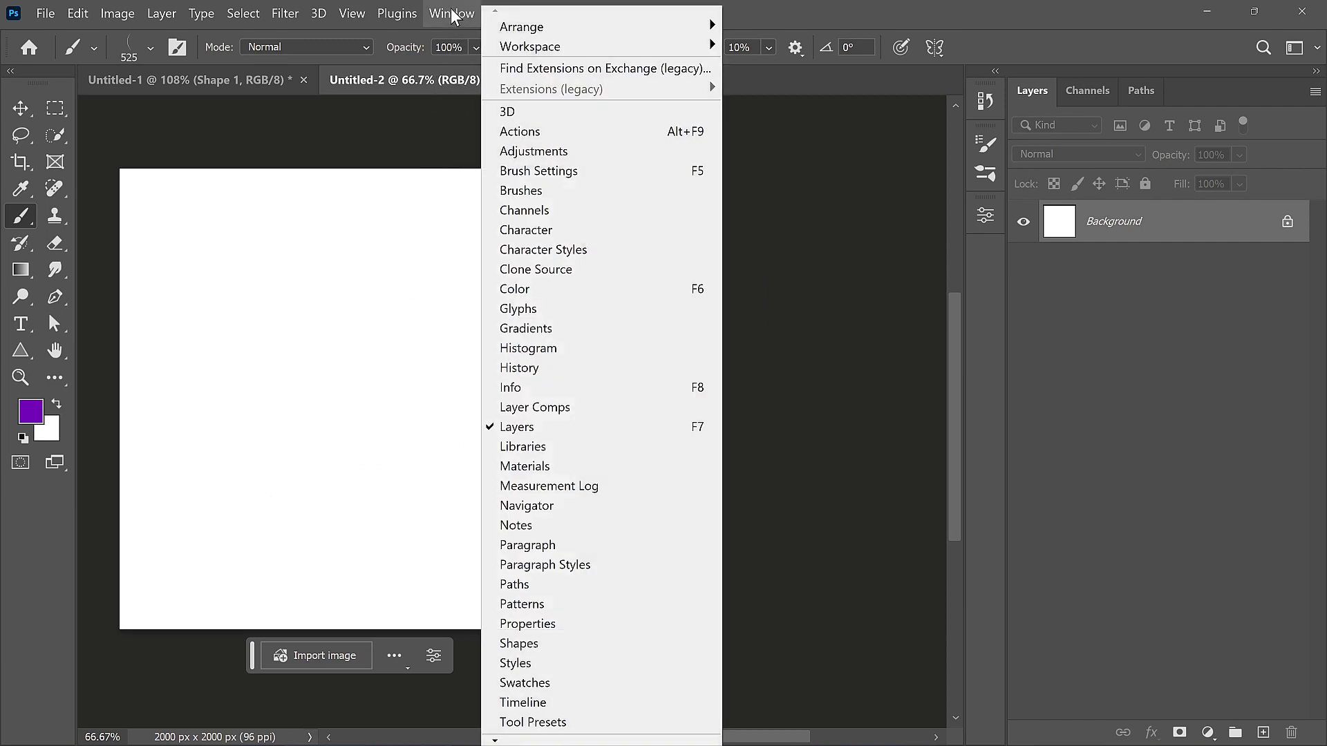
{"action": "left_click", "coordinate": [524, 170]}
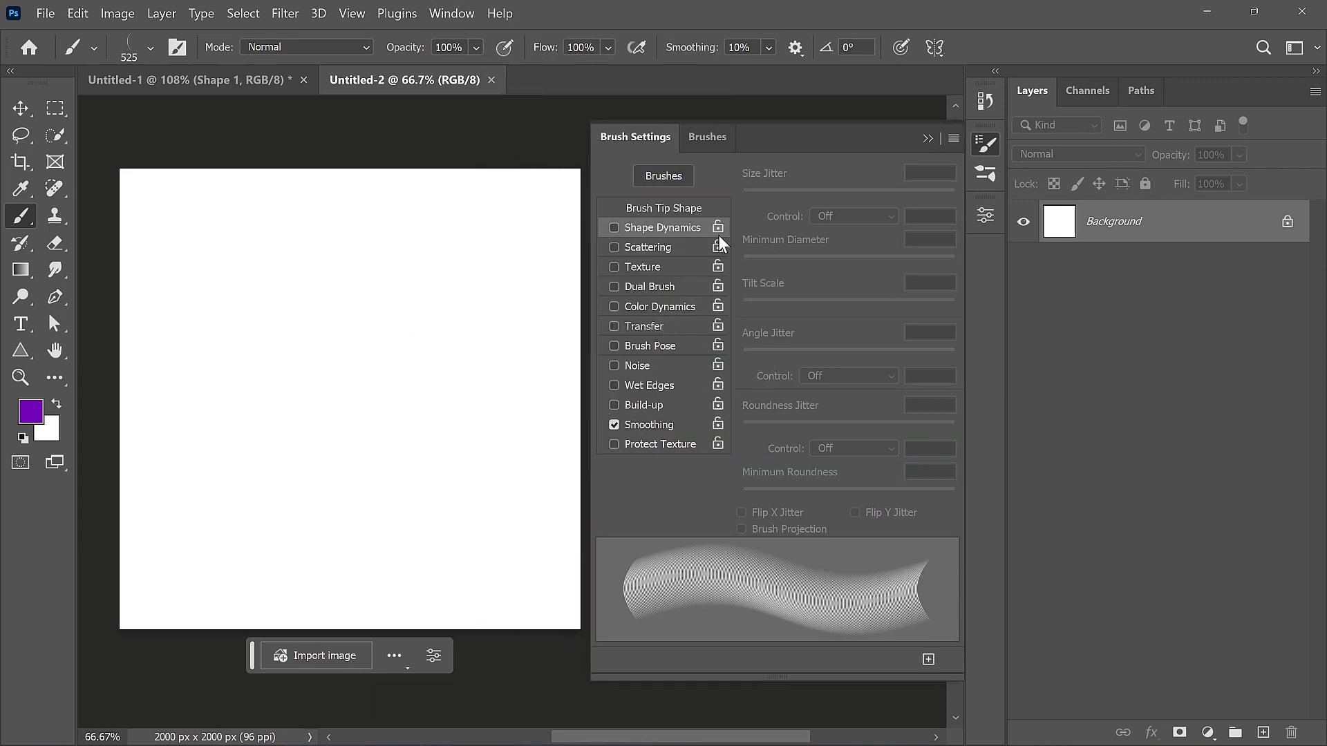
{"action": "left_click", "coordinate": [662, 205]}
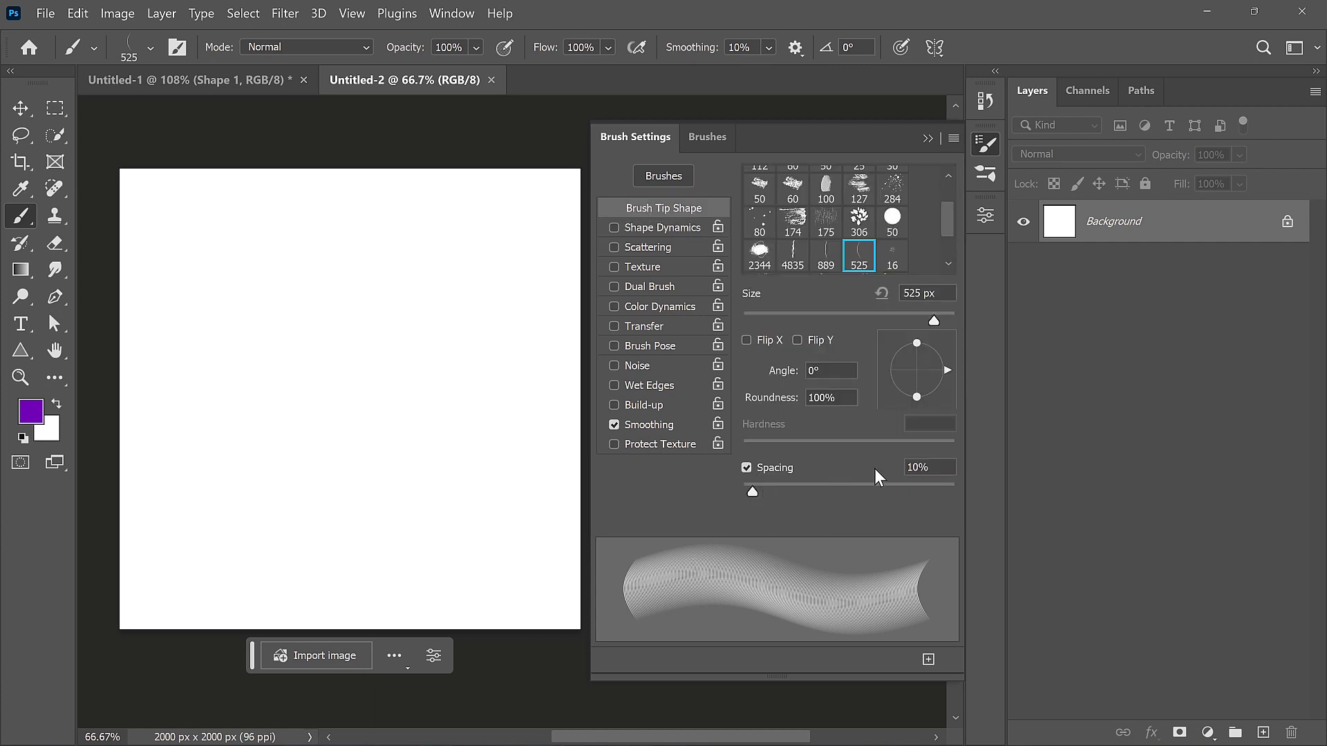
Try a brush tip spacing of 1% with a curved test stroke, then undo the stroke
{"action": "left_click_drag", "start_coordinate": [752, 492], "coordinate": [670, 491]}
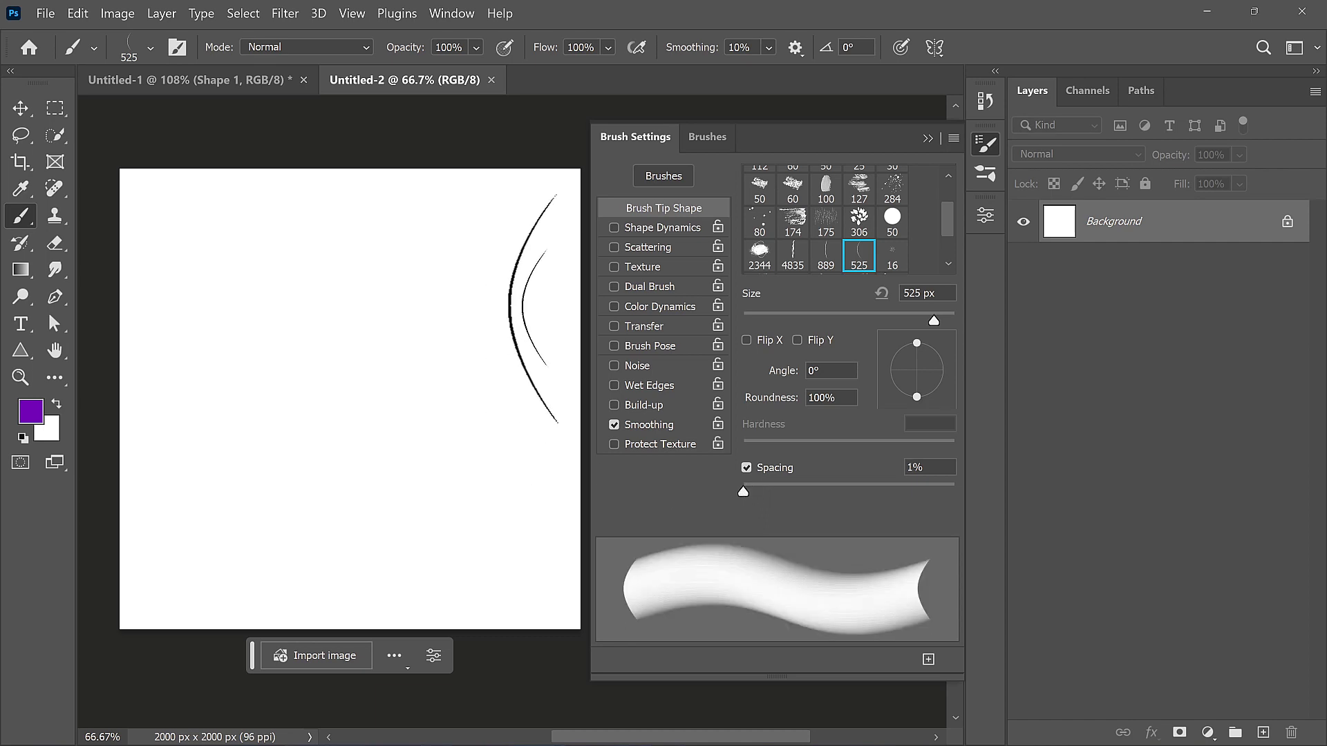
{"action": "mouse_move", "coordinate": [547, 304]}
{"action": "left_mouse_down"}
{"action": "mouse_move", "coordinate": [425, 294]}
{"action": "mouse_move", "coordinate": [385, 310]}
{"action": "mouse_move", "coordinate": [349, 371]}
{"action": "mouse_move", "coordinate": [350, 419]}
{"action": "mouse_move", "coordinate": [373, 436]}
{"action": "mouse_move", "coordinate": [446, 420]}
{"action": "mouse_move", "coordinate": [459, 445]}
{"action": "mouse_move", "coordinate": [404, 487]}
{"action": "left_mouse_up"}
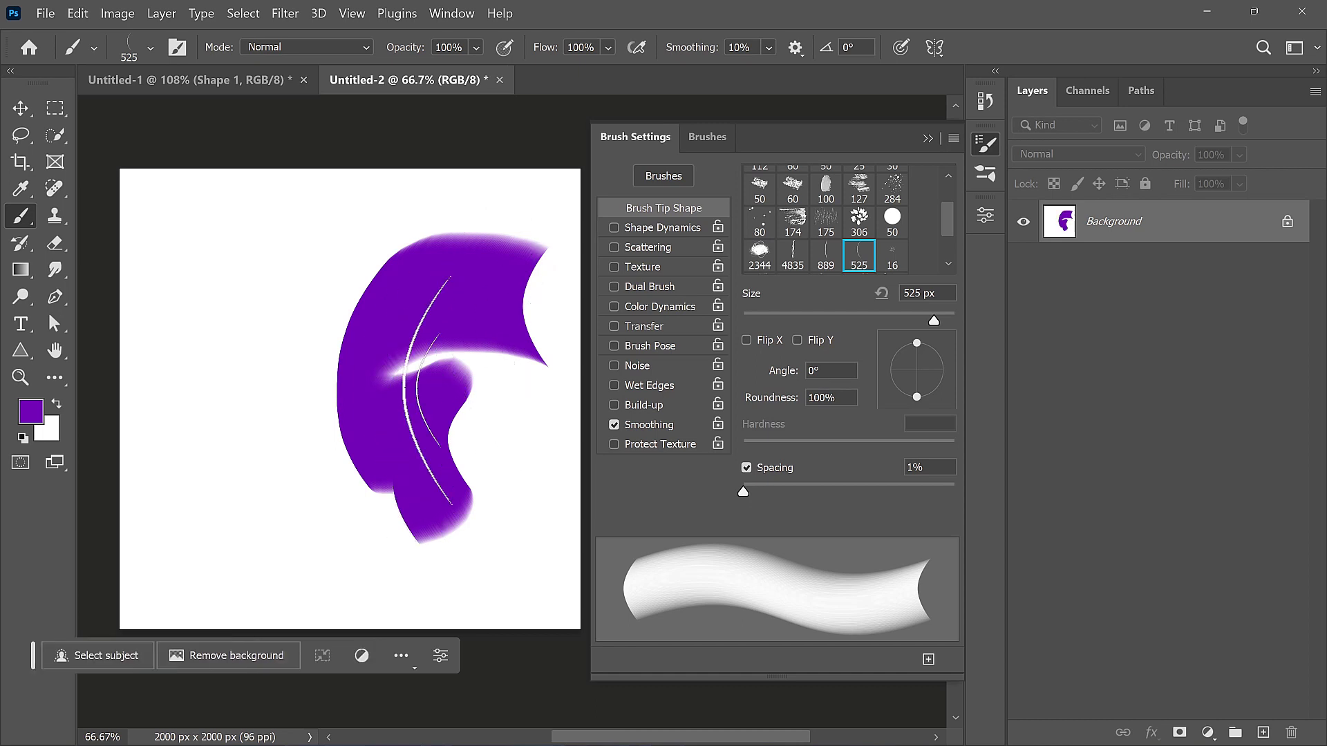
{"action": "key", "text": "ctrl+z"}
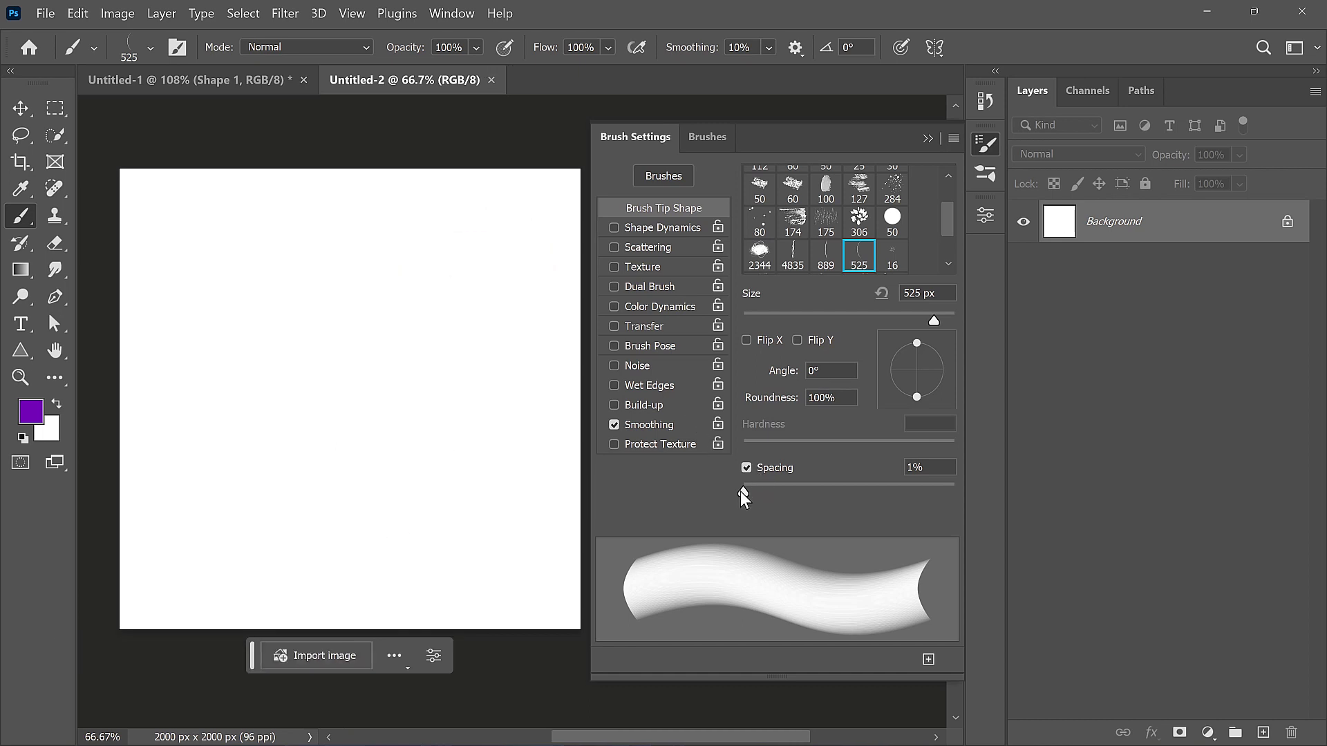
Try a brush tip spacing of 14% with a test stroke across the canvas, then undo the stroke
{"action": "left_click_drag", "start_coordinate": [741, 491], "coordinate": [758, 492]}
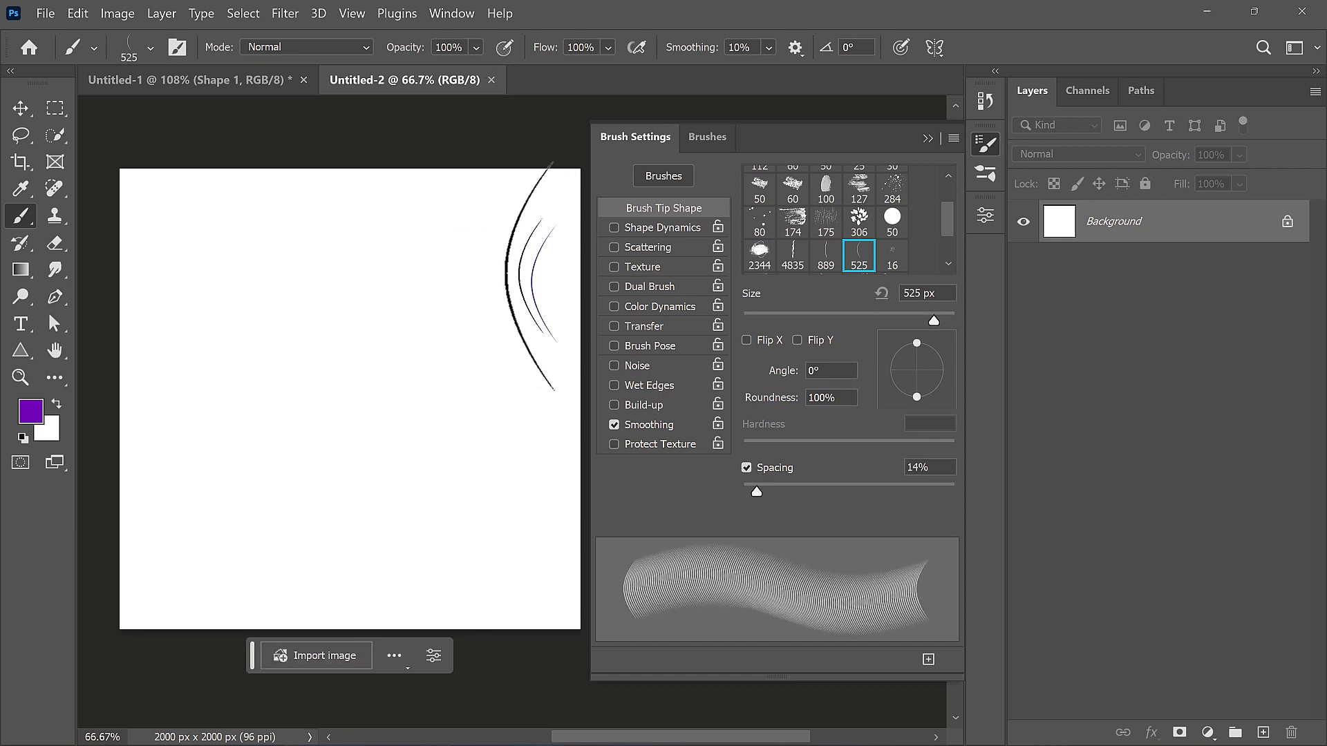
{"action": "mouse_move", "coordinate": [522, 284]}
{"action": "left_mouse_down"}
{"action": "mouse_move", "coordinate": [422, 259]}
{"action": "mouse_move", "coordinate": [323, 410]}
{"action": "mouse_move", "coordinate": [477, 379]}
{"action": "mouse_move", "coordinate": [472, 493]}
{"action": "mouse_move", "coordinate": [290, 465]}
{"action": "mouse_move", "coordinate": [212, 489]}
{"action": "mouse_move", "coordinate": [283, 435]}
{"action": "mouse_move", "coordinate": [200, 248]}
{"action": "mouse_move", "coordinate": [152, 316]}
{"action": "mouse_move", "coordinate": [231, 328]}
{"action": "left_mouse_up"}
{"action": "key", "text": "ctrl+z"}
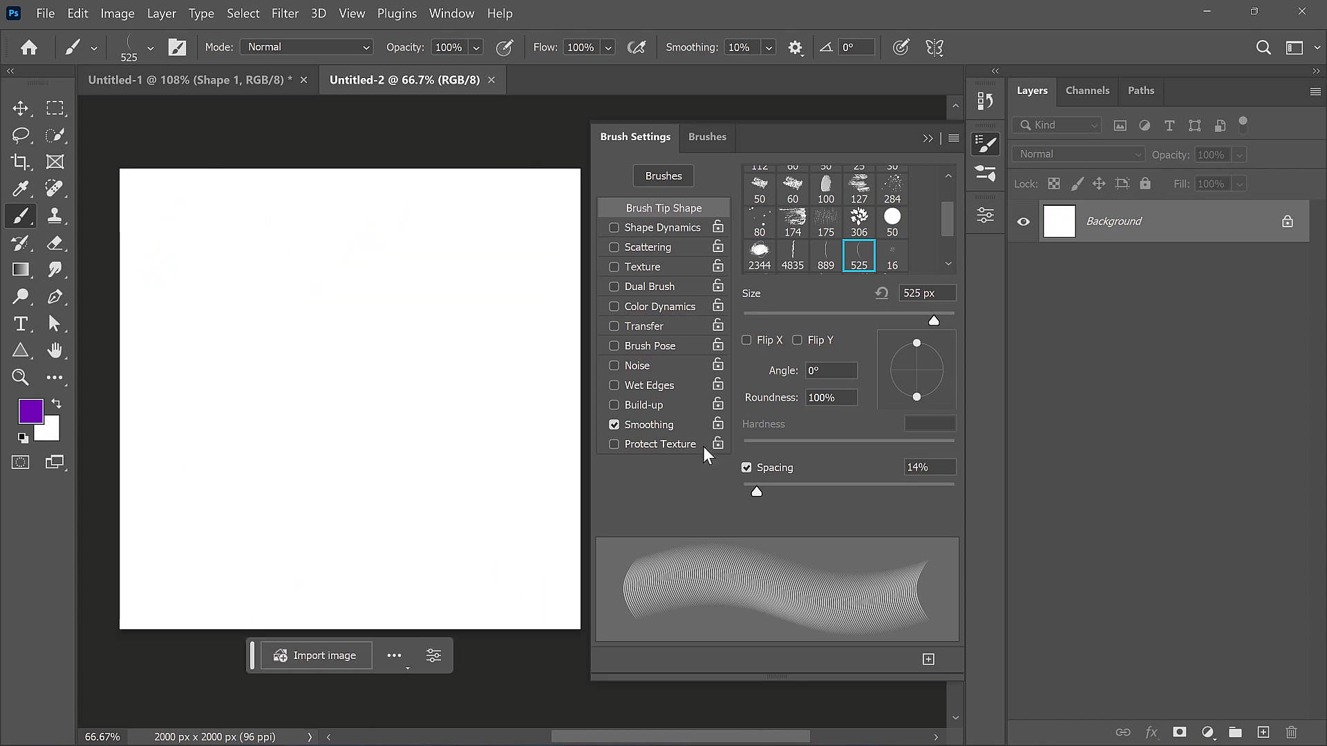
Set the brush tip spacing to 11% and enable Shape Dynamics
{"action": "left_click", "coordinate": [929, 467]}
{"action": "type", "text": "11"}
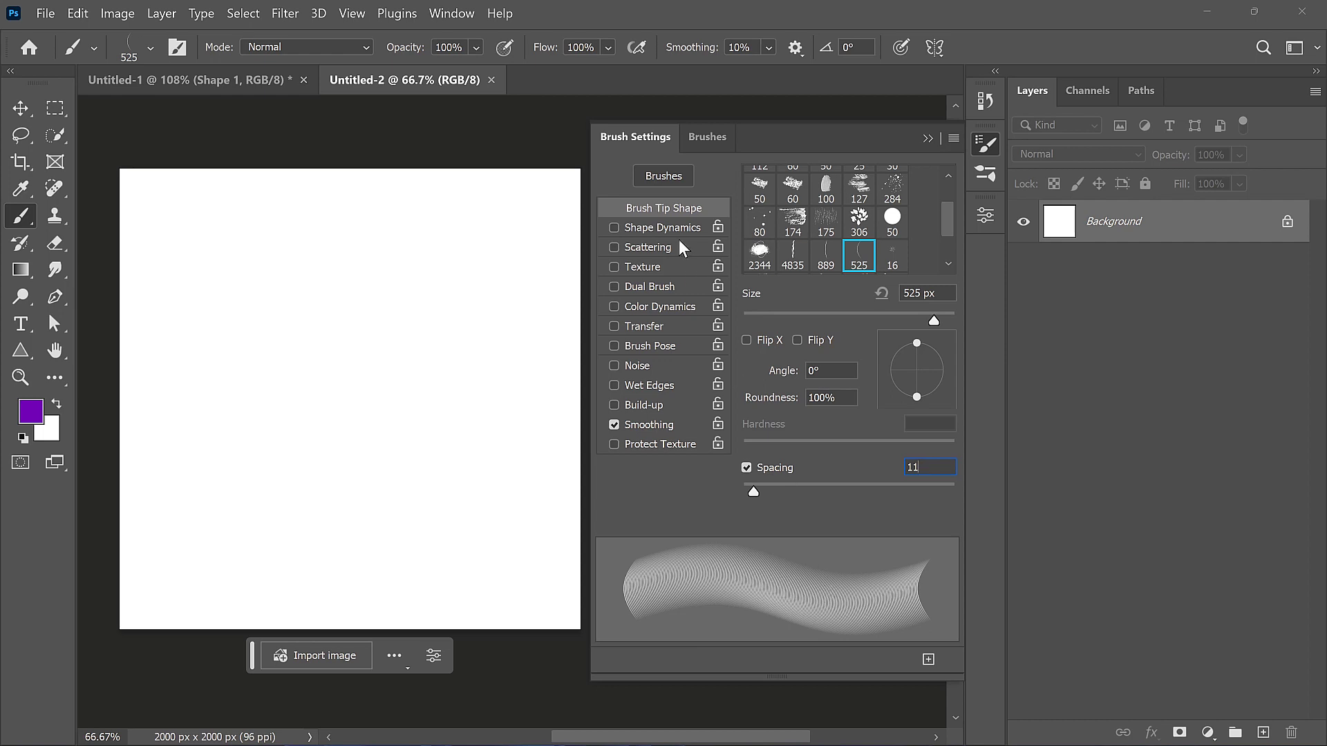
{"action": "left_click", "coordinate": [655, 227]}
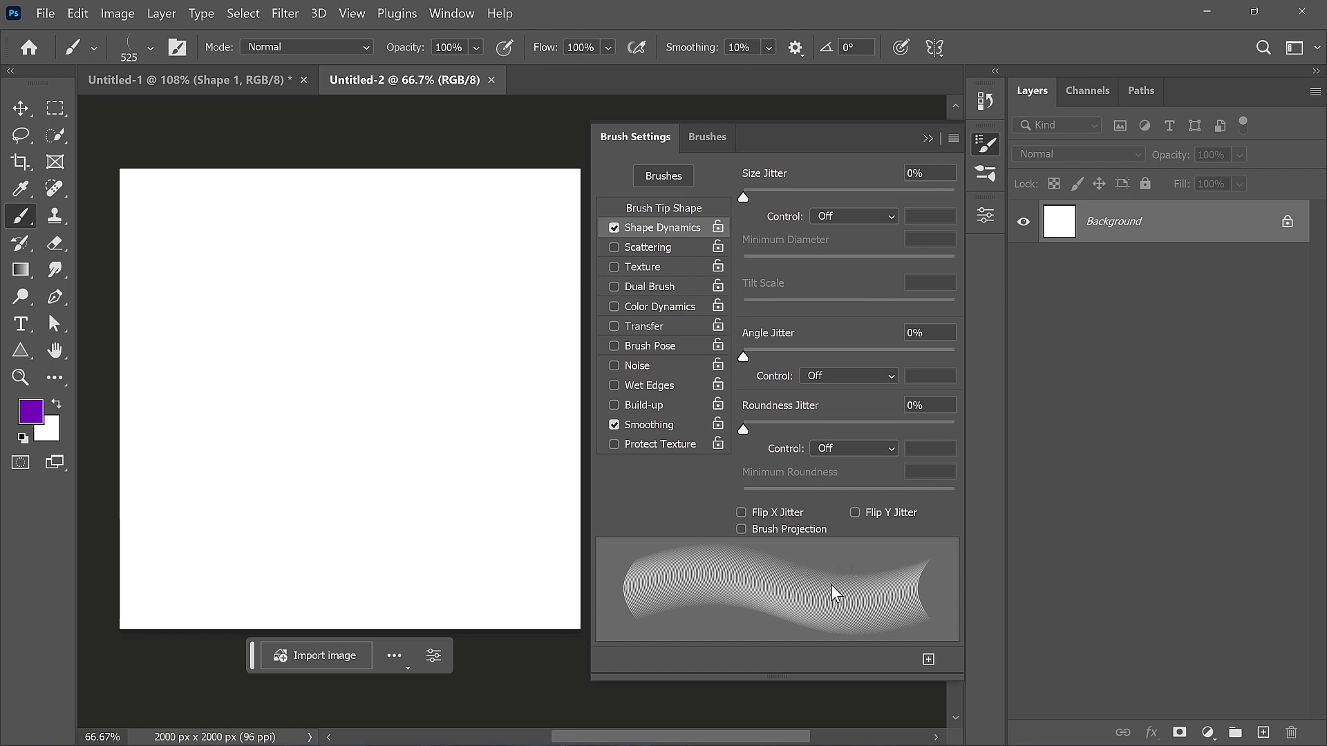
Try a 15% Size Jitter, return it to 0%, and paint a curved test stroke before undoing it
{"action": "left_click_drag", "start_coordinate": [745, 199], "coordinate": [775, 198]}
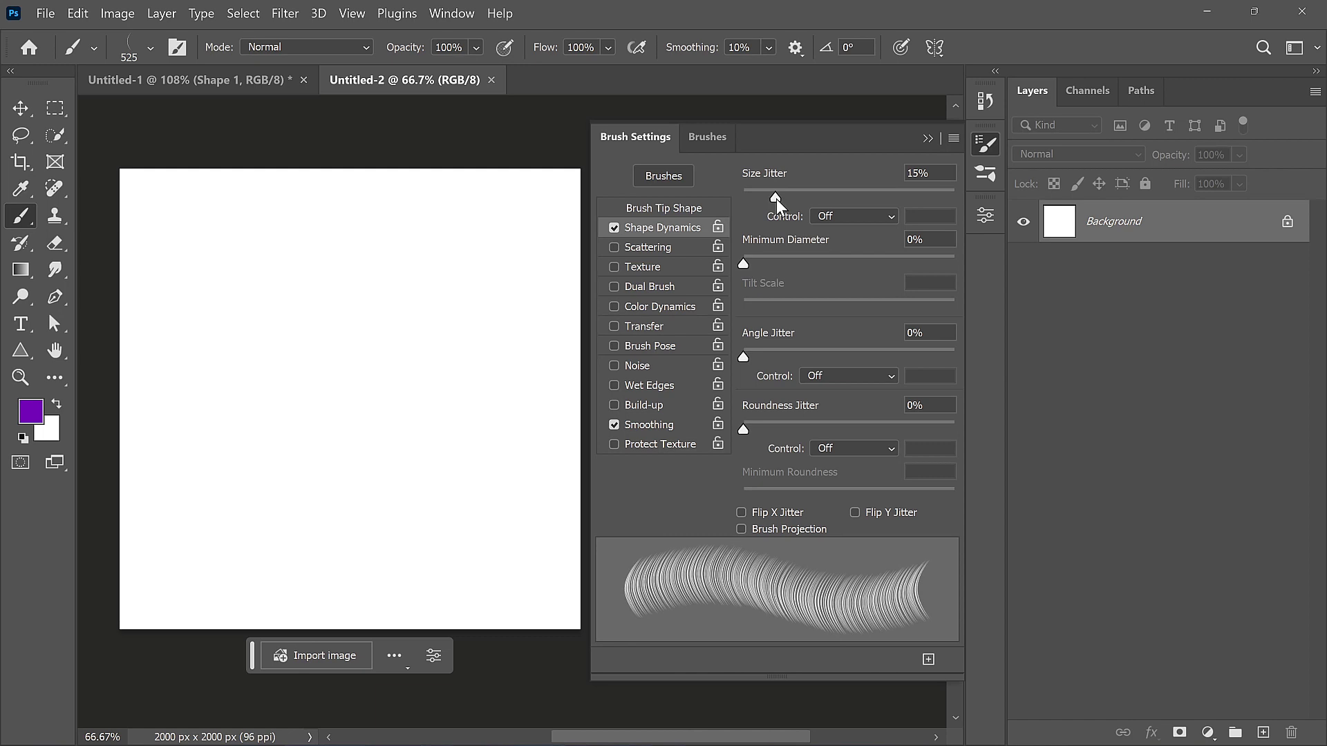
{"action": "left_click_drag", "start_coordinate": [776, 197], "coordinate": [742, 198]}
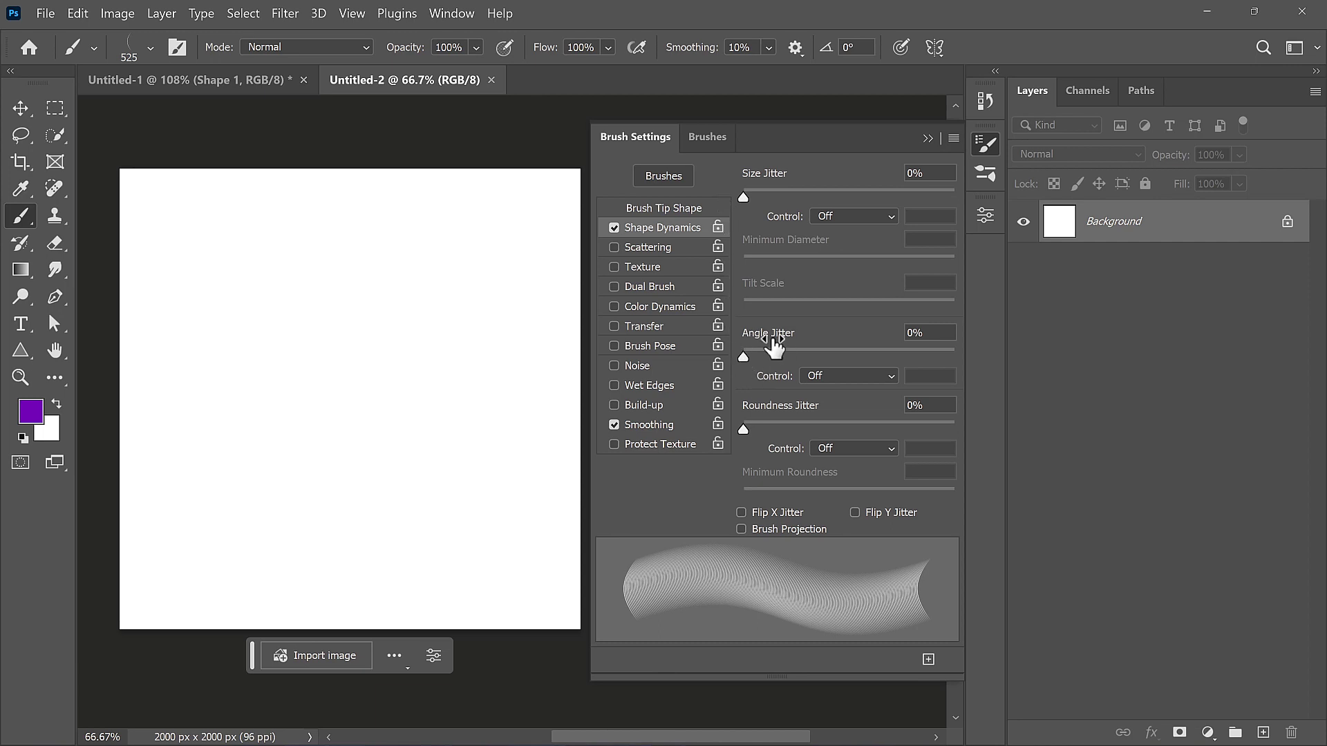
{"action": "mouse_move", "coordinate": [516, 284]}
{"action": "left_mouse_down"}
{"action": "mouse_move", "coordinate": [444, 249]}
{"action": "mouse_move", "coordinate": [337, 237]}
{"action": "mouse_move", "coordinate": [285, 257]}
{"action": "mouse_move", "coordinate": [265, 300]}
{"action": "mouse_move", "coordinate": [286, 385]}
{"action": "mouse_move", "coordinate": [328, 446]}
{"action": "mouse_move", "coordinate": [446, 511]}
{"action": "left_mouse_up"}
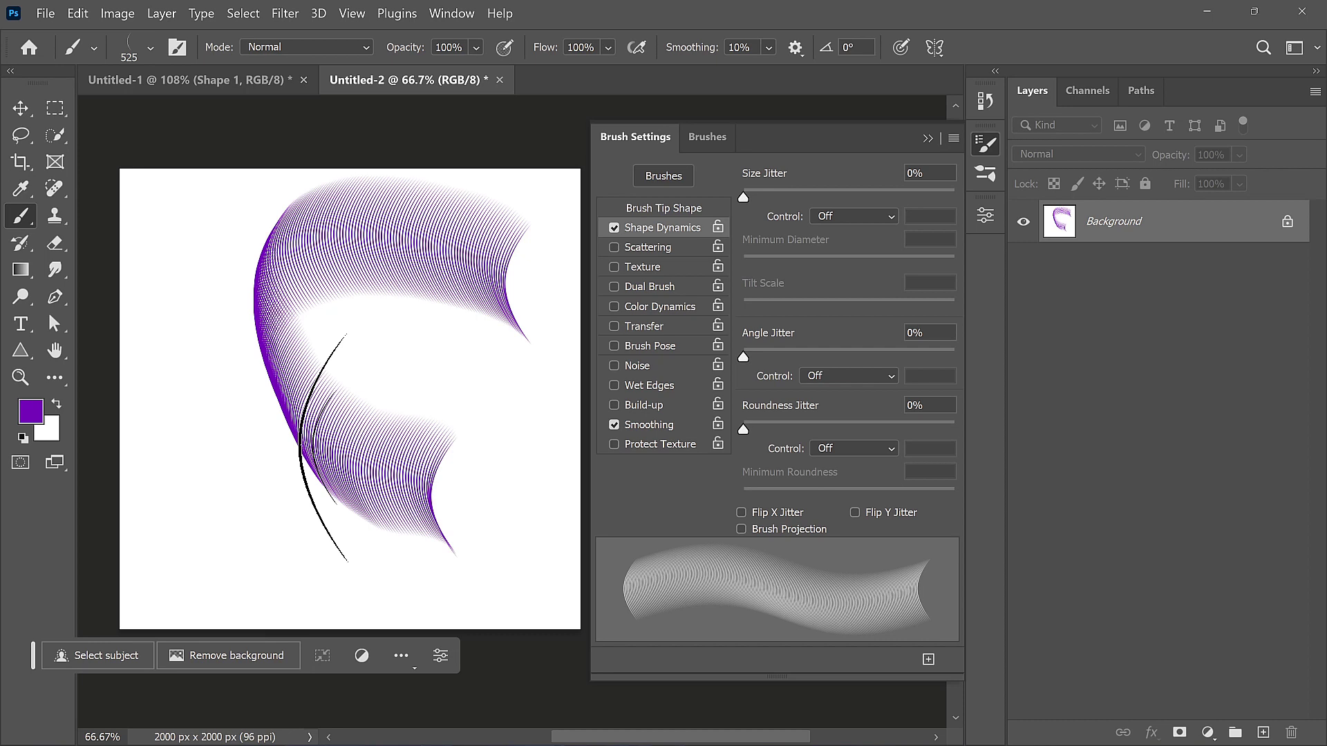
{"action": "key", "text": "ctrl+z"}
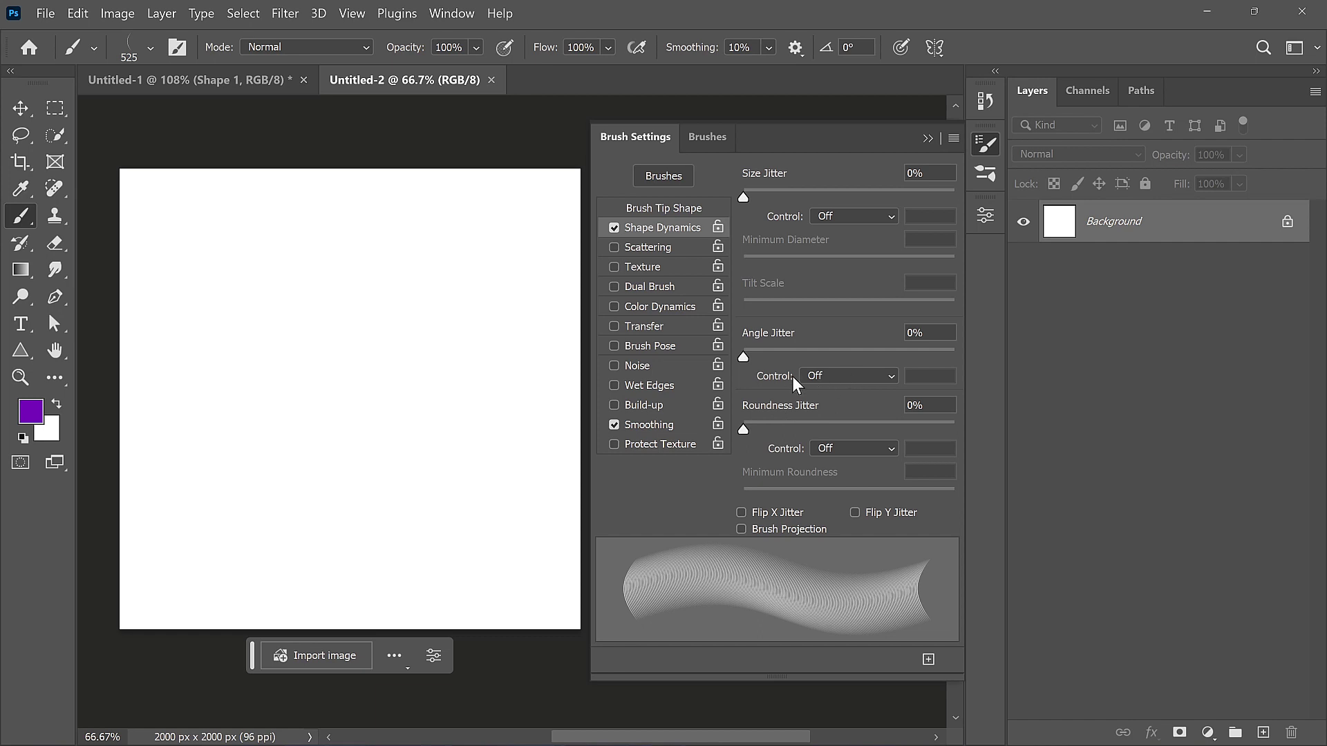
Try the Direction control for Angle Jitter, then switch it back to Off to compare the stroke preview
{"action": "left_click", "coordinate": [836, 375]}
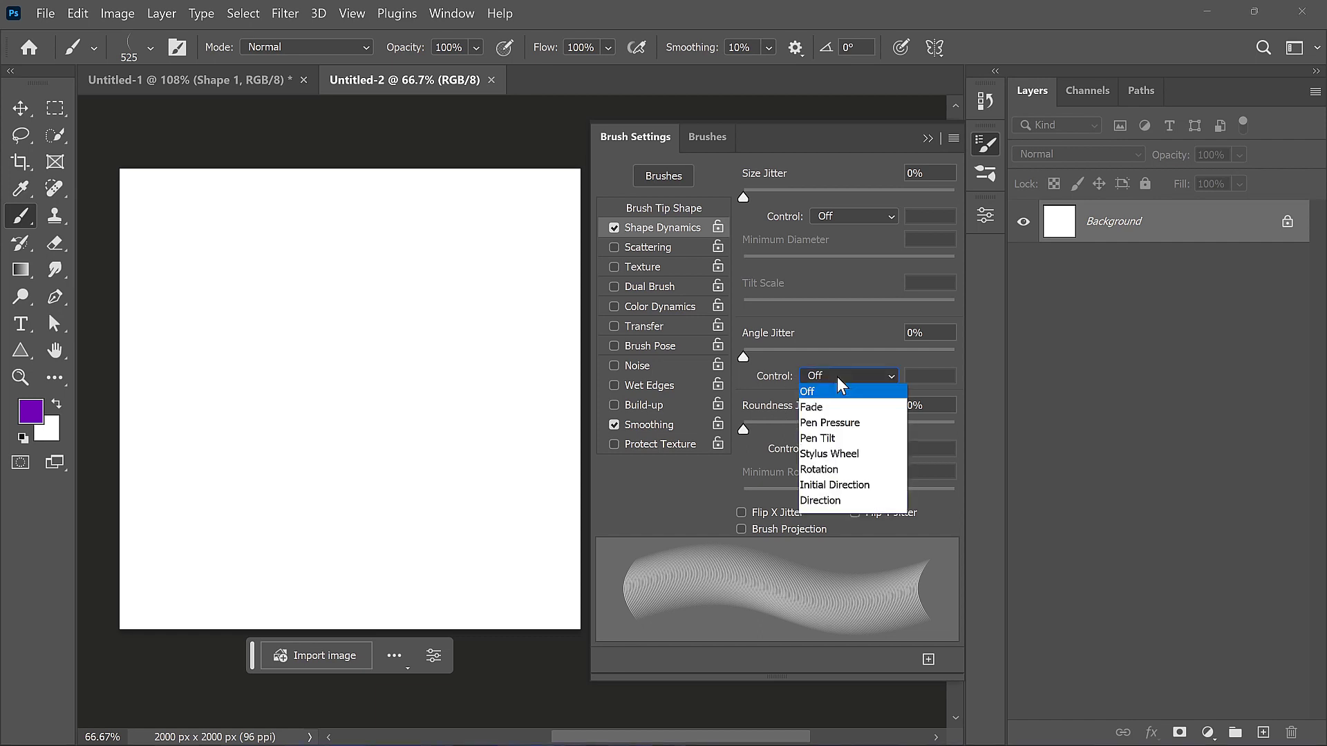
{"action": "left_click", "coordinate": [820, 499]}
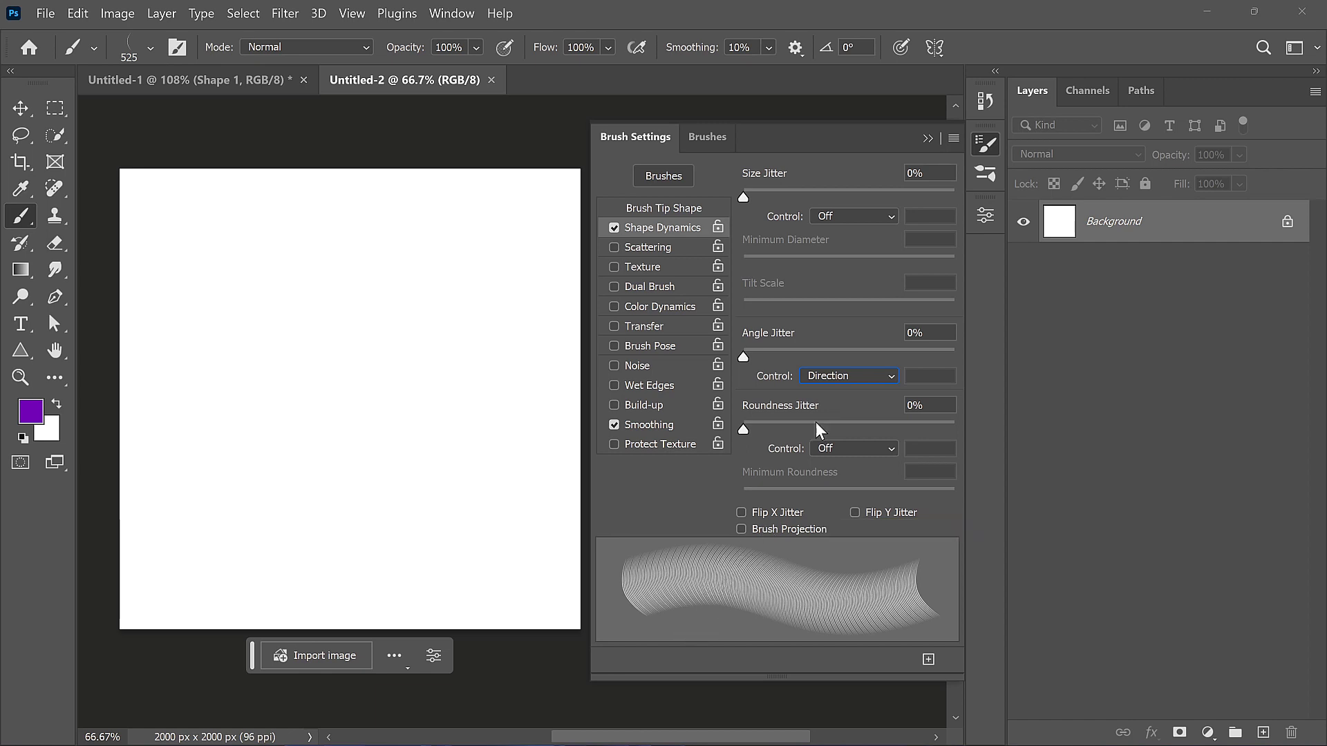
{"action": "left_click", "coordinate": [843, 379]}
{"action": "left_click", "coordinate": [838, 391]}
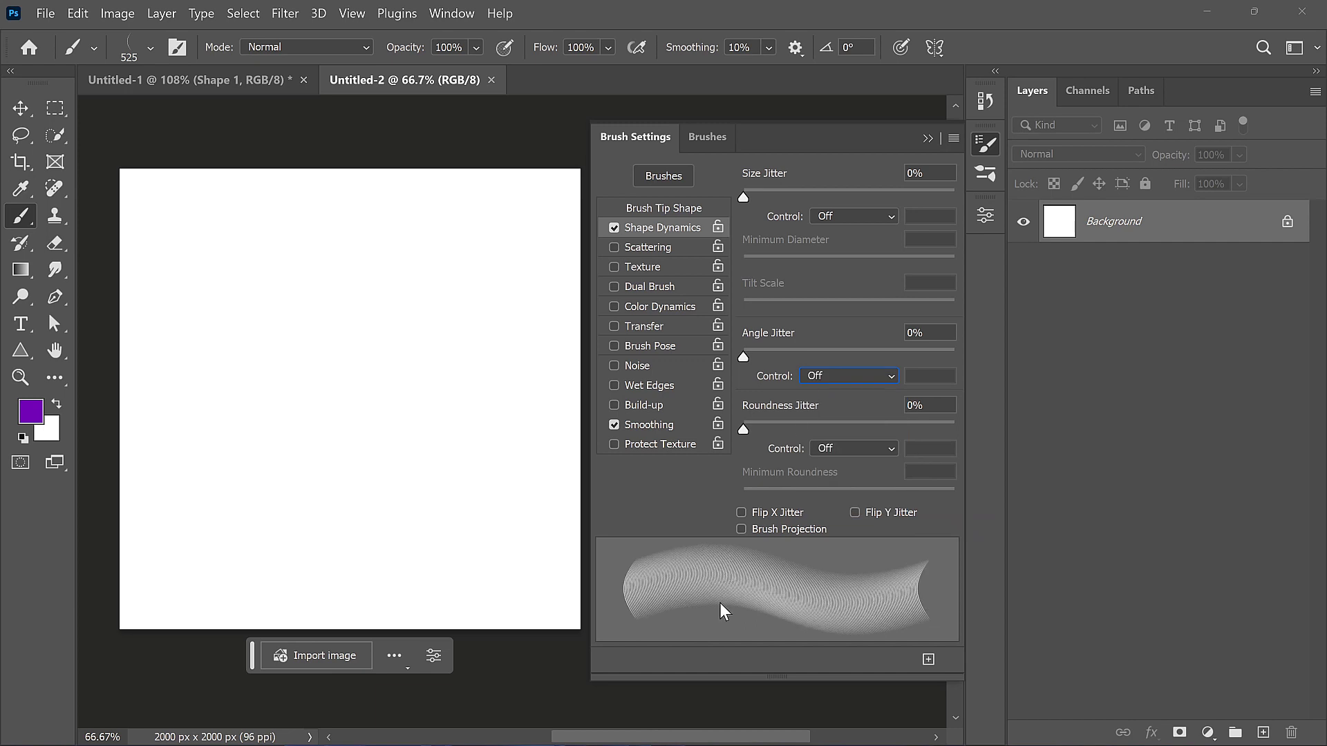
Set the Angle Jitter control to Direction and paint a looping test stroke, then undo the stroke
{"action": "left_click", "coordinate": [832, 375]}
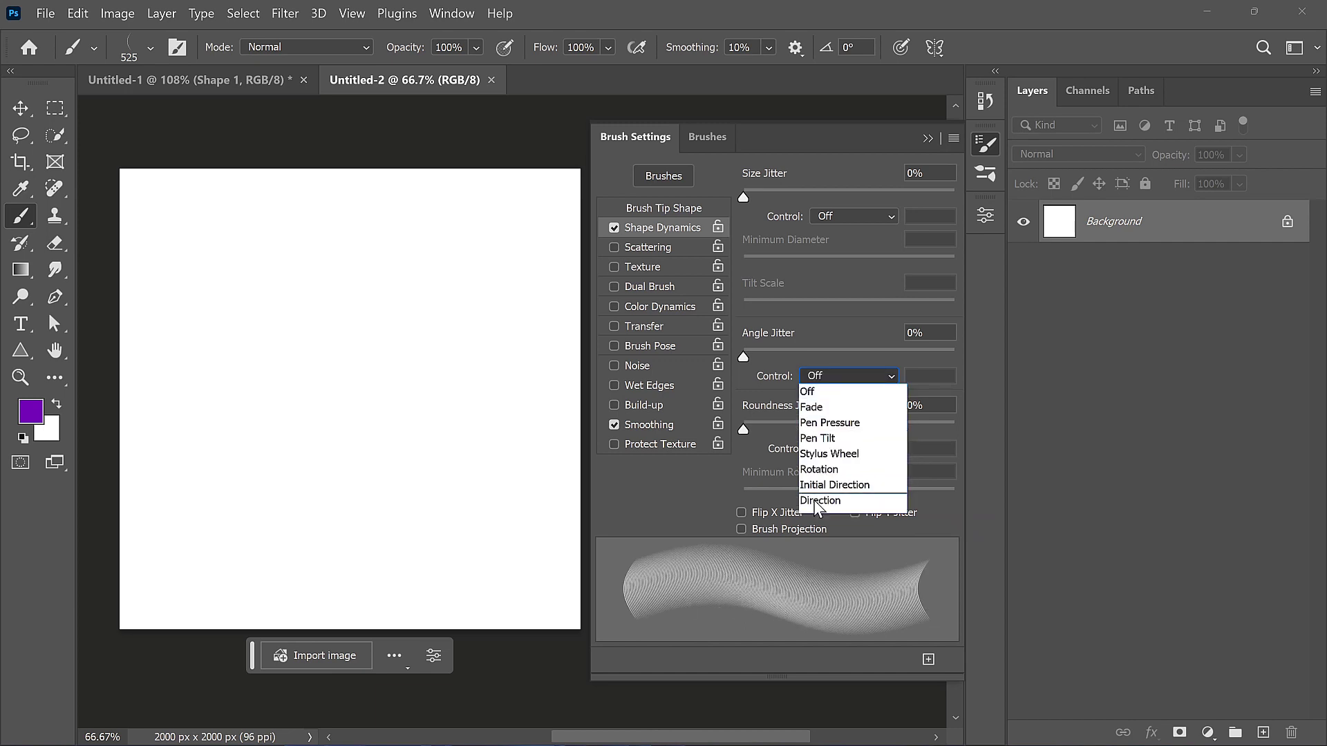
{"action": "left_click", "coordinate": [815, 501]}
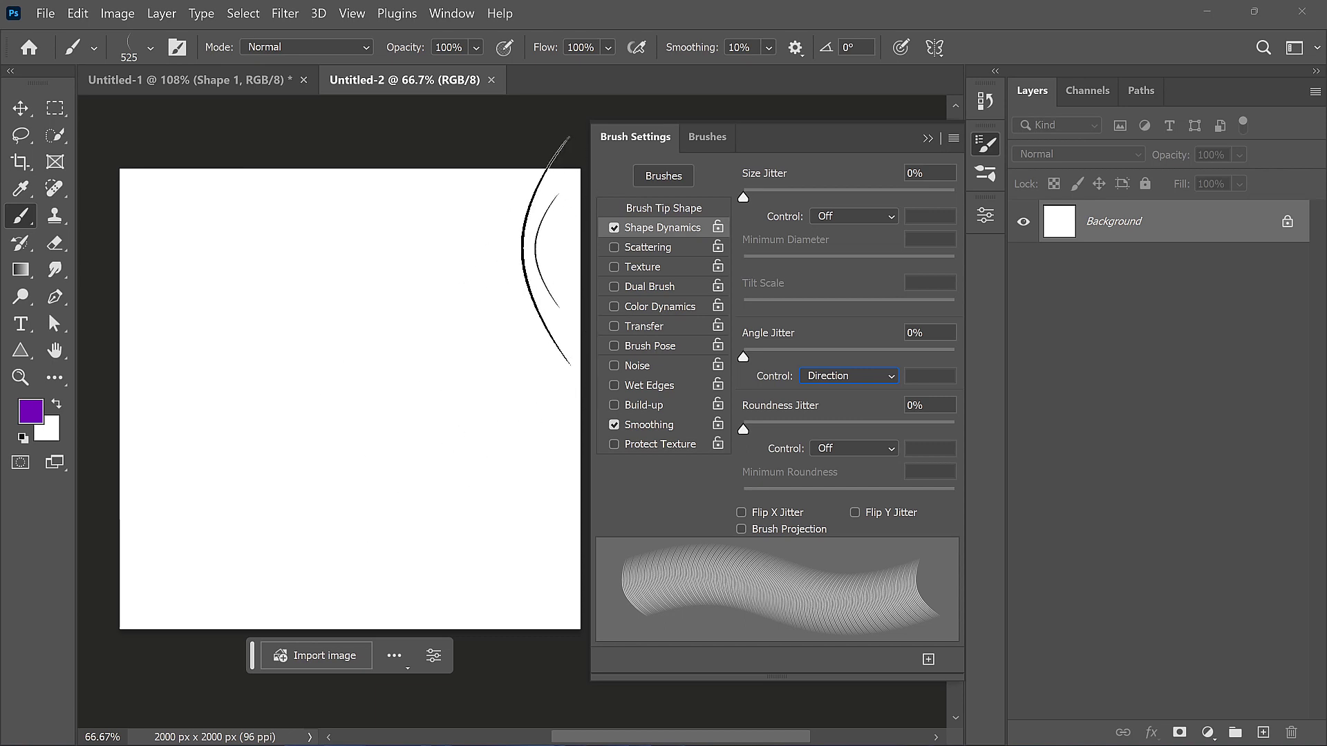
{"action": "mouse_move", "coordinate": [542, 228]}
{"action": "left_mouse_down"}
{"action": "mouse_move", "coordinate": [414, 230]}
{"action": "mouse_move", "coordinate": [343, 257]}
{"action": "mouse_move", "coordinate": [344, 371]}
{"action": "mouse_move", "coordinate": [366, 415]}
{"action": "mouse_move", "coordinate": [405, 429]}
{"action": "mouse_move", "coordinate": [432, 413]}
{"action": "mouse_move", "coordinate": [444, 355]}
{"action": "mouse_move", "coordinate": [404, 313]}
{"action": "mouse_move", "coordinate": [395, 326]}
{"action": "mouse_move", "coordinate": [398, 377]}
{"action": "mouse_move", "coordinate": [422, 387]}
{"action": "mouse_move", "coordinate": [443, 380]}
{"action": "mouse_move", "coordinate": [450, 340]}
{"action": "mouse_move", "coordinate": [428, 309]}
{"action": "mouse_move", "coordinate": [387, 297]}
{"action": "mouse_move", "coordinate": [361, 333]}
{"action": "mouse_move", "coordinate": [358, 401]}
{"action": "mouse_move", "coordinate": [255, 383]}
{"action": "mouse_move", "coordinate": [222, 300]}
{"action": "mouse_move", "coordinate": [194, 290]}
{"action": "mouse_move", "coordinate": [199, 378]}
{"action": "mouse_move", "coordinate": [261, 358]}
{"action": "mouse_move", "coordinate": [272, 243]}
{"action": "mouse_move", "coordinate": [307, 222]}
{"action": "mouse_move", "coordinate": [341, 230]}
{"action": "mouse_move", "coordinate": [387, 335]}
{"action": "left_mouse_up"}
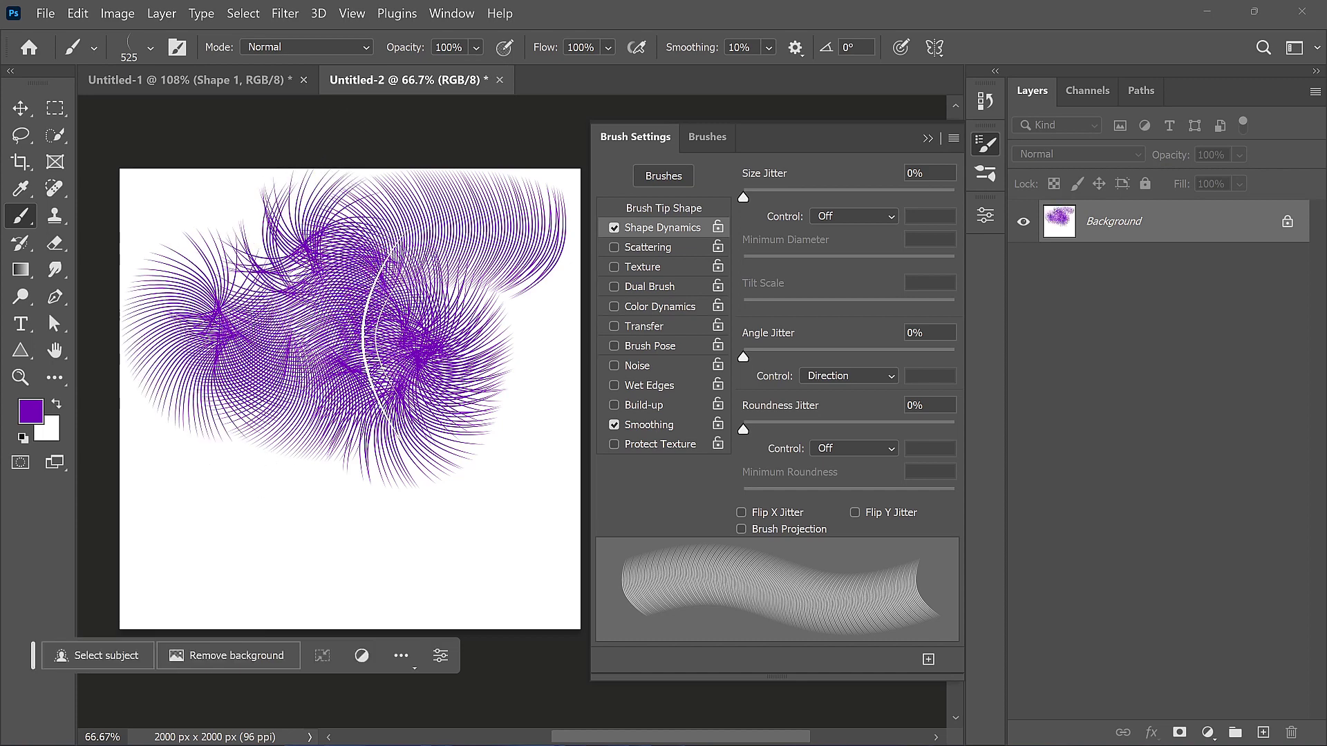
{"action": "key", "text": "ctrl+z"}
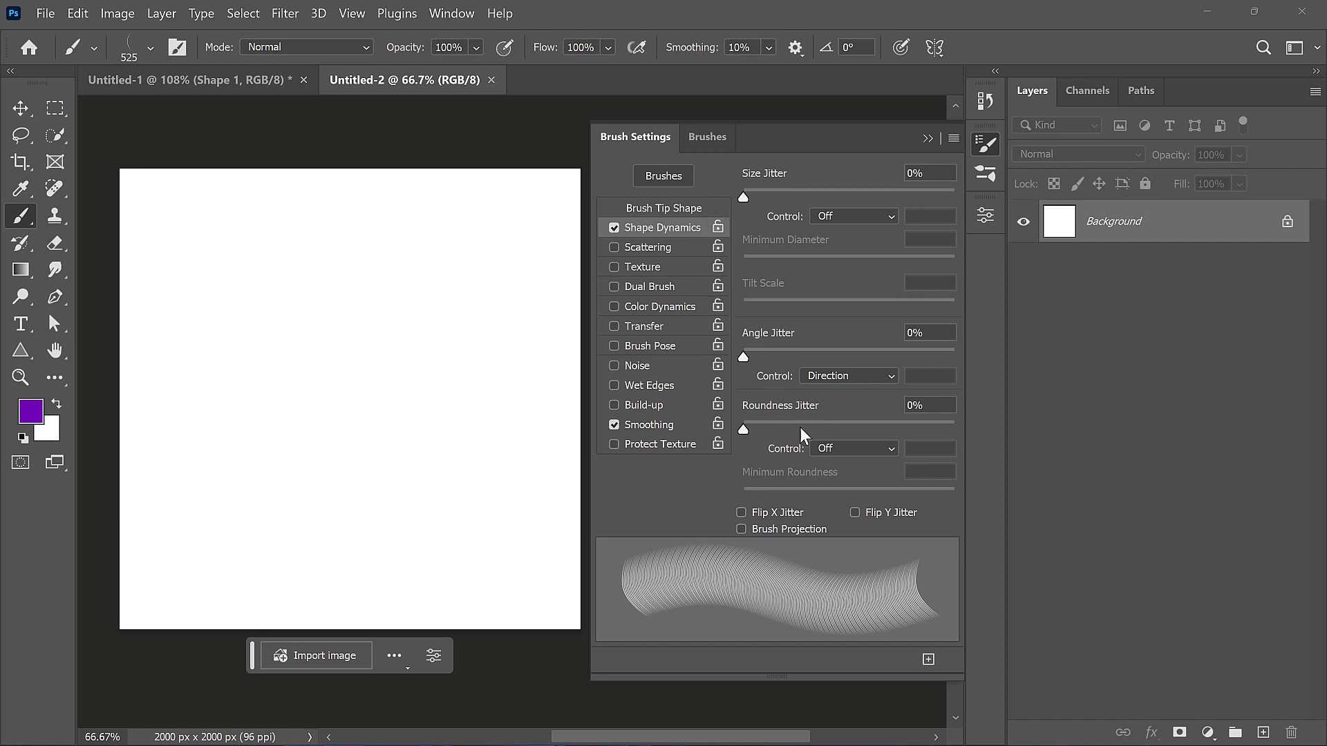
Set the Angle Jitter control to Off and collapse the brush settings to work on the full canvas
{"action": "left_click", "coordinate": [852, 372]}
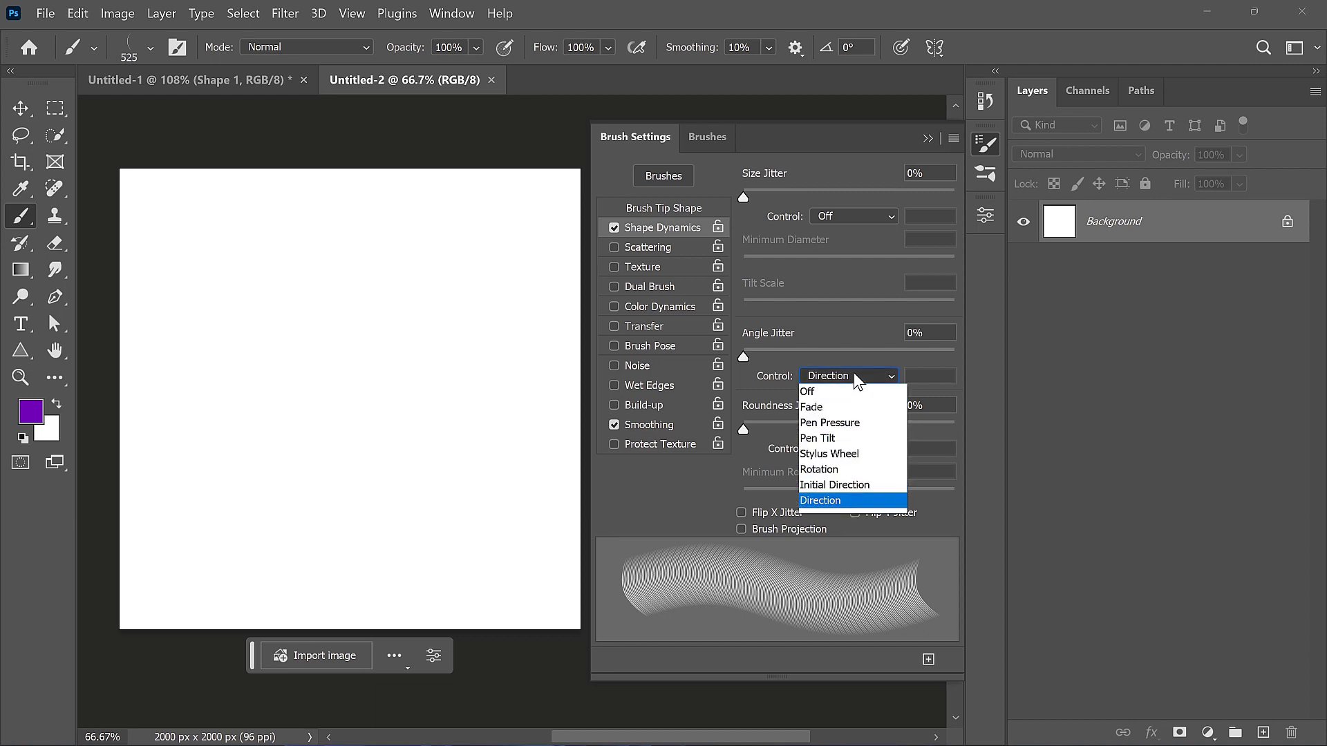
{"action": "left_click", "coordinate": [818, 392]}
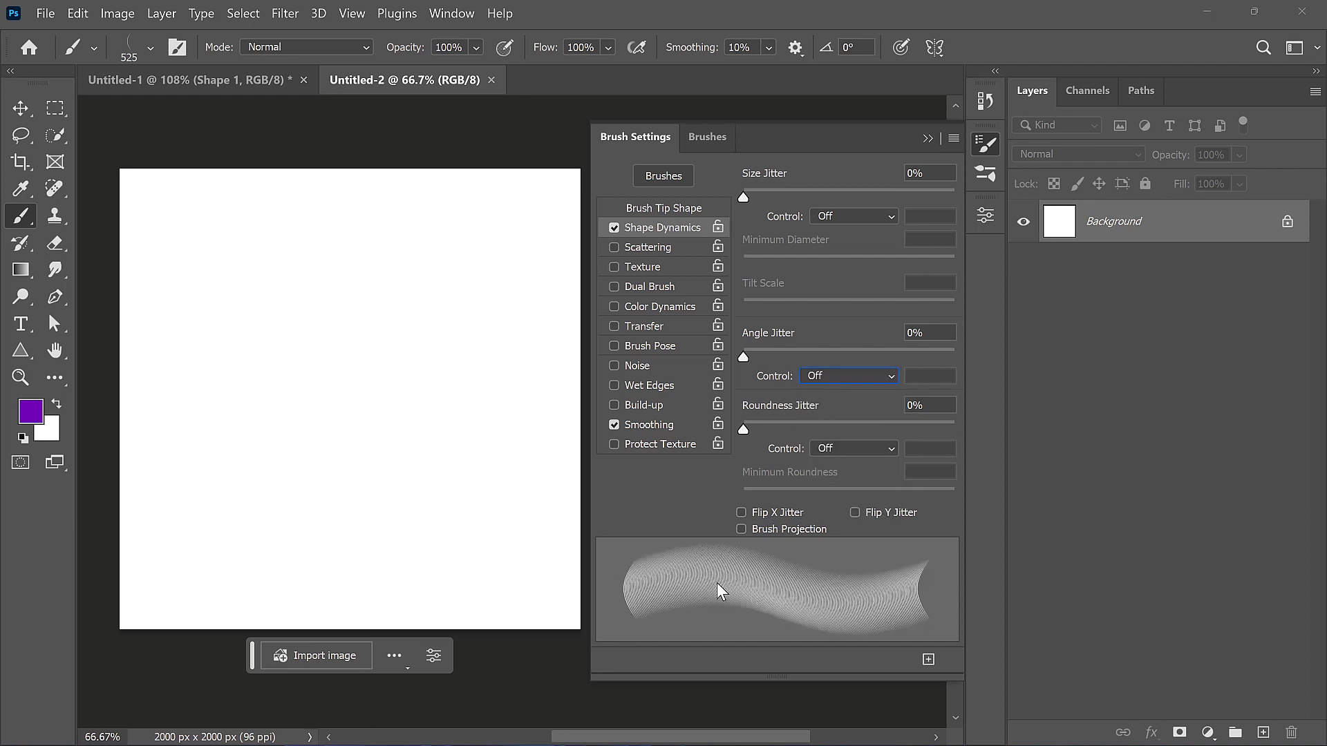
{"action": "left_click", "coordinate": [926, 138]}
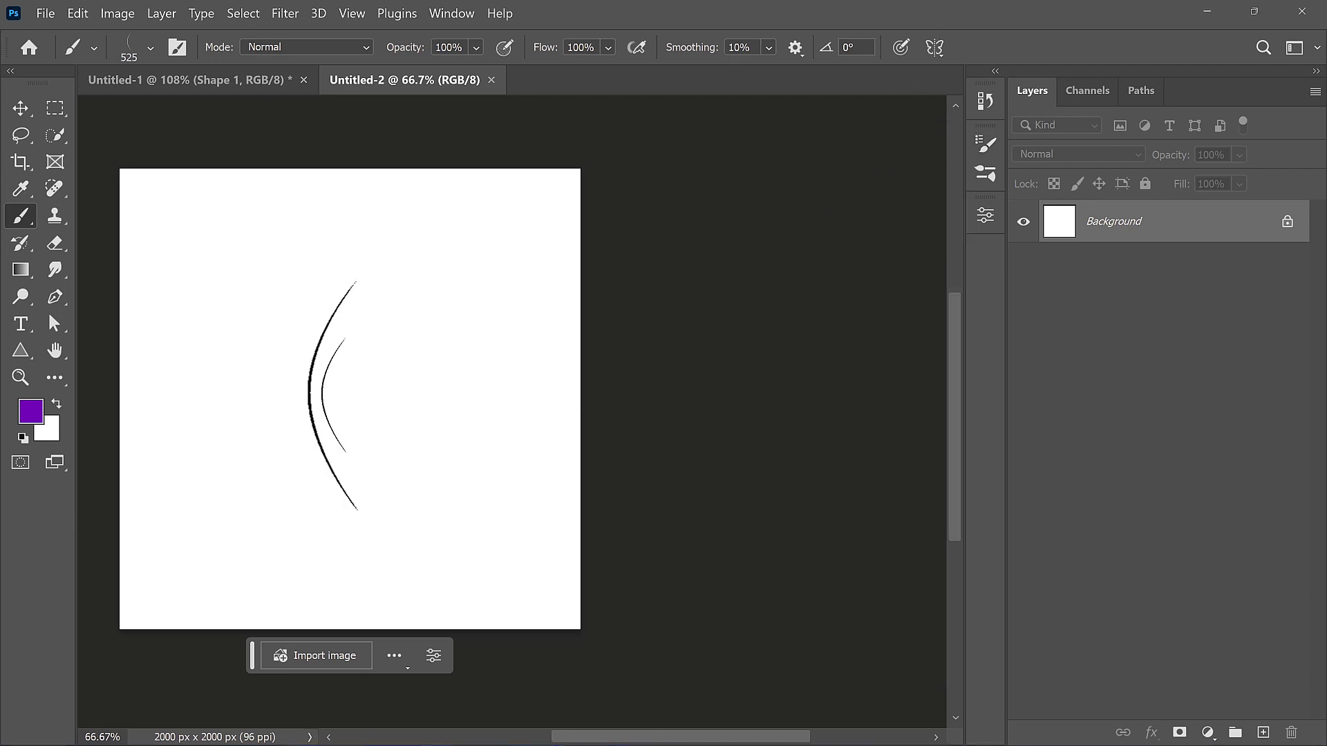
{"action": "key", "text": "ctrl+0"}
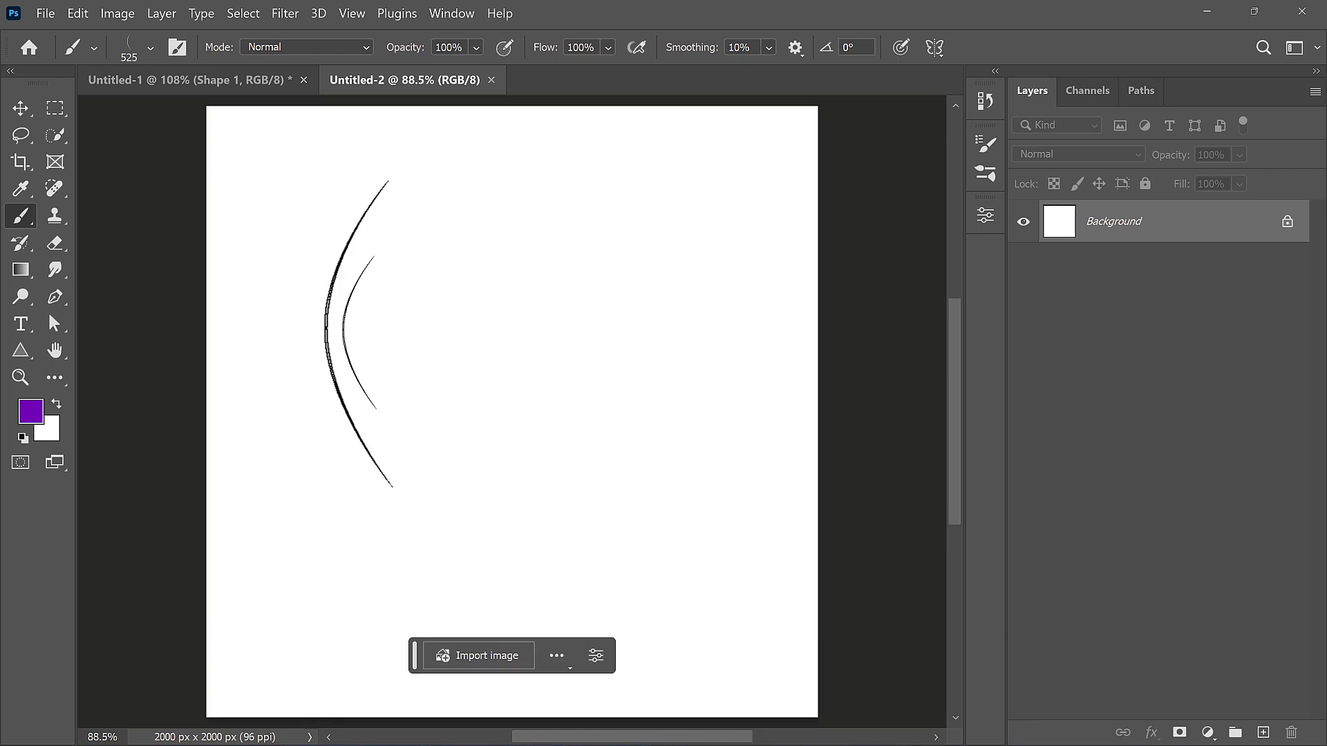
{"action": "scroll", "coordinate": [356, 338], "scroll_direction": "down", "scroll_amount": 4}
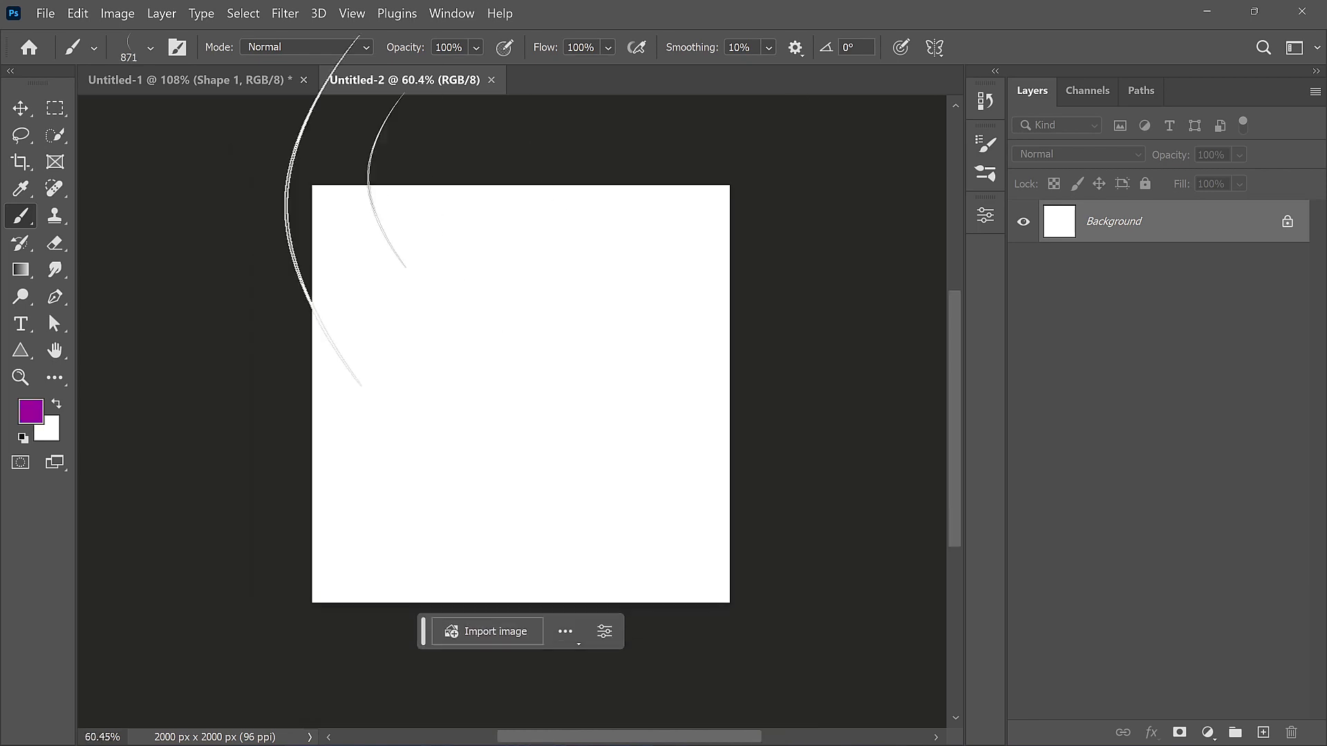
Add a vertical paint symmetry axis and stretch it to the full height of the canvas
{"action": "left_click", "coordinate": [937, 46]}
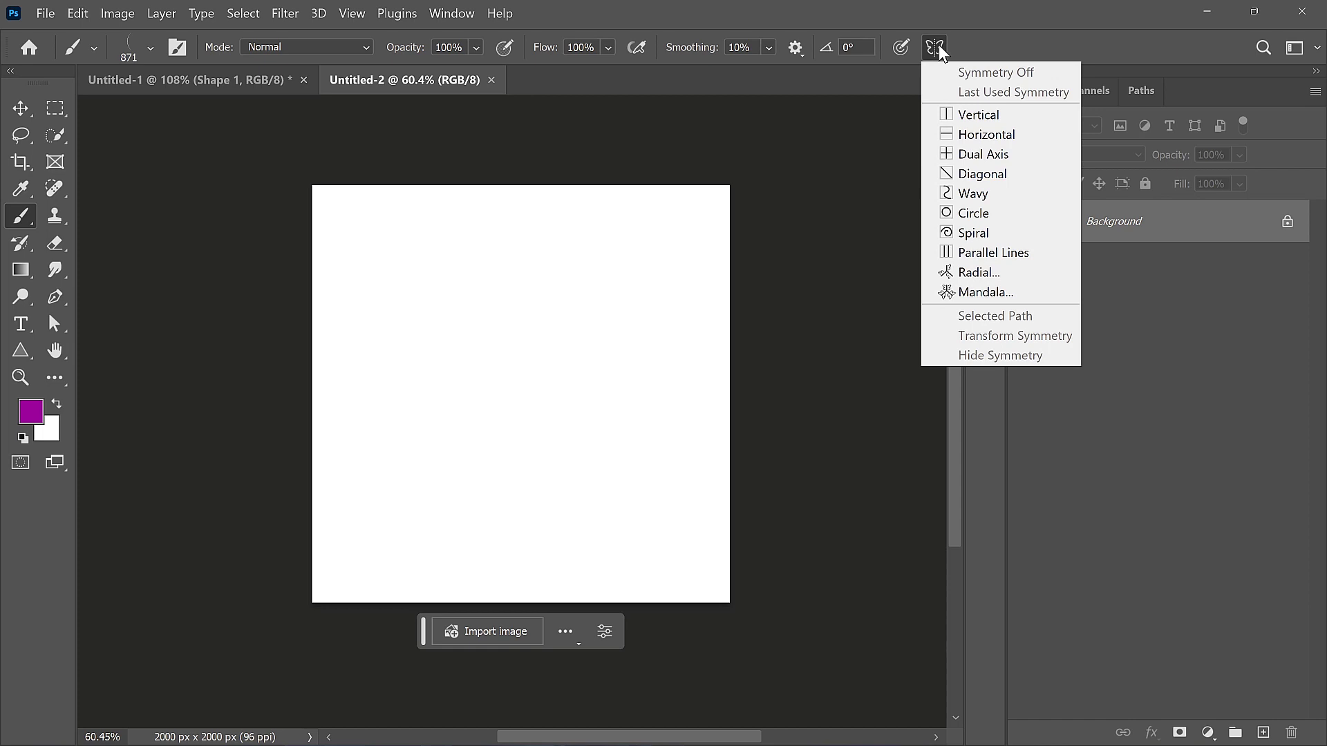
{"action": "left_click", "coordinate": [970, 116]}
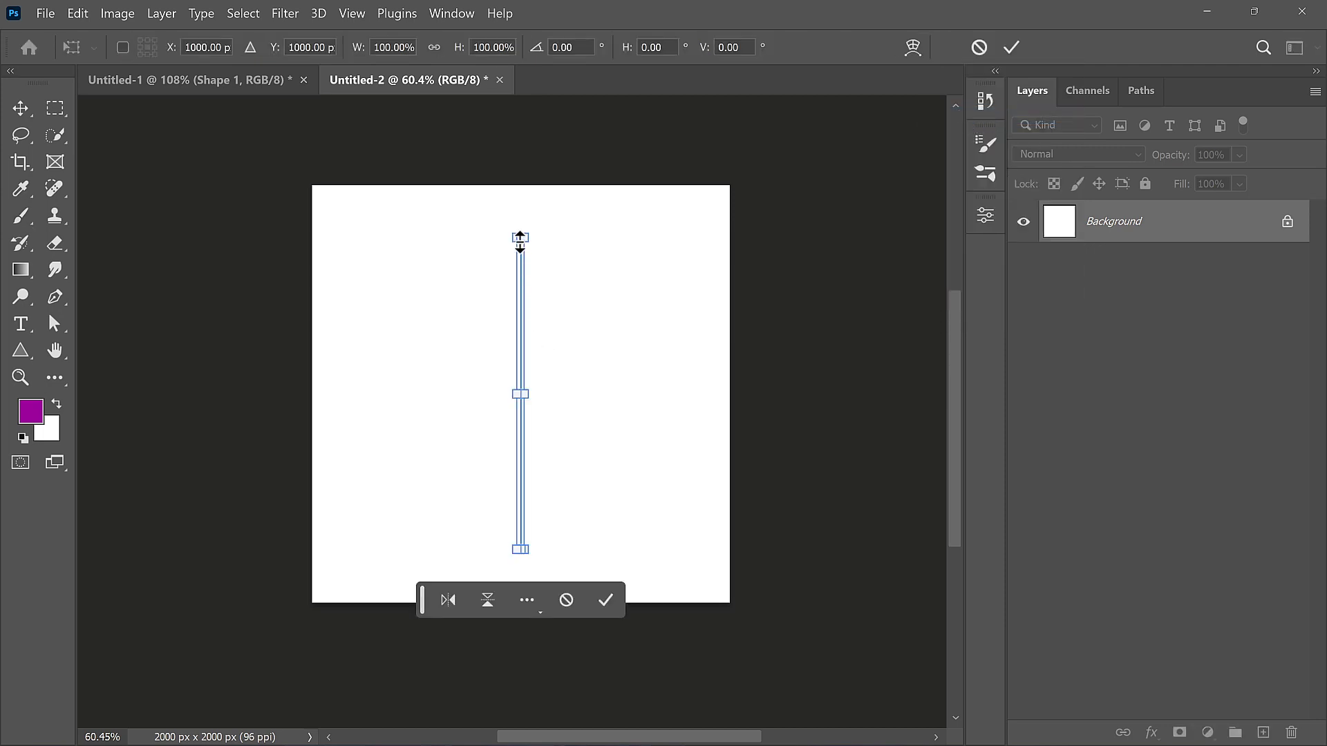
{"action": "left_click_drag", "start_coordinate": [520, 238], "coordinate": [521, 185]}
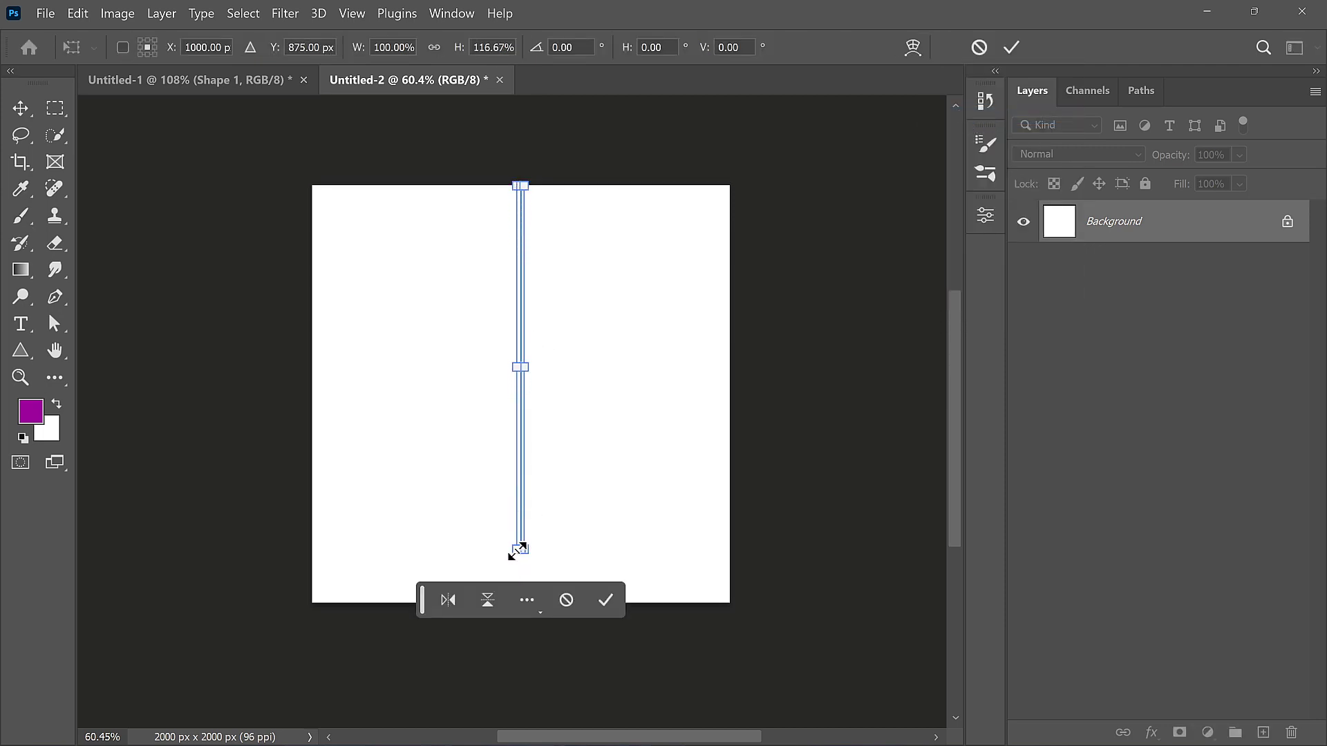
{"action": "left_click_drag", "start_coordinate": [519, 549], "coordinate": [520, 602]}
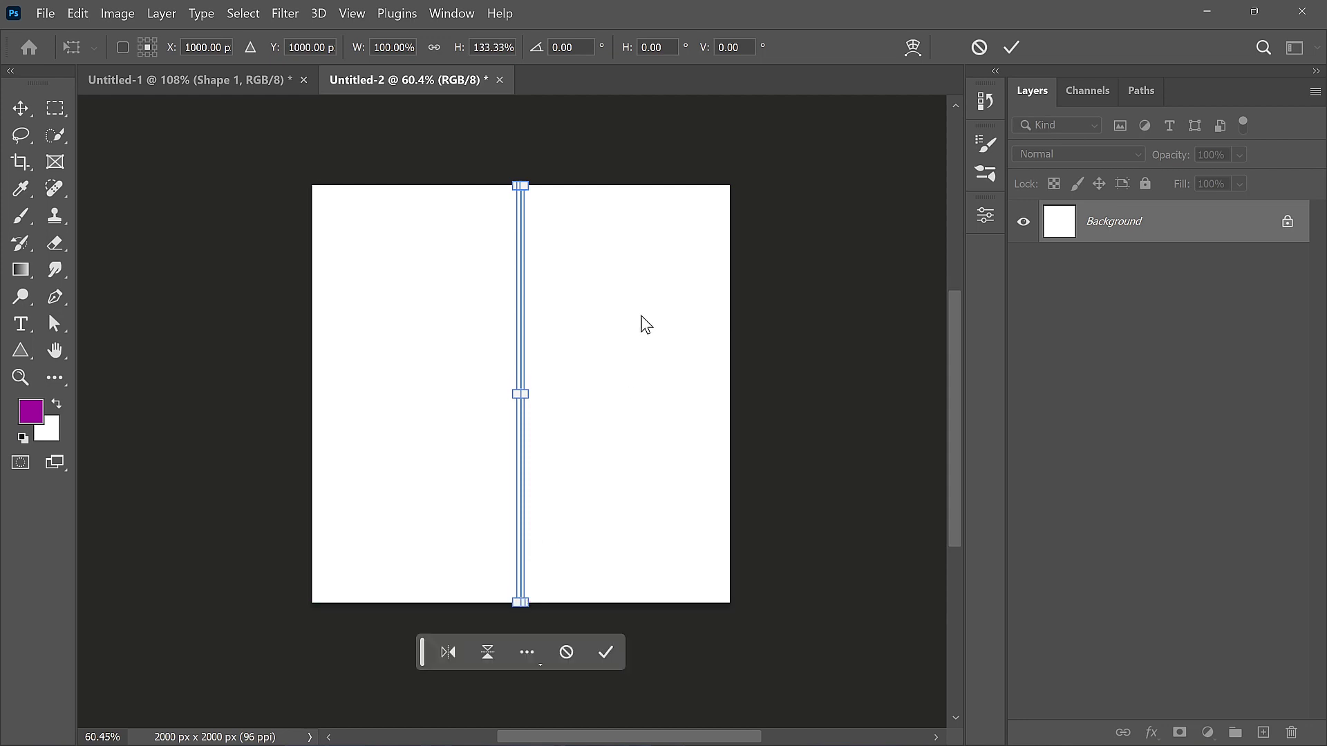
{"action": "left_click", "coordinate": [1010, 53]}
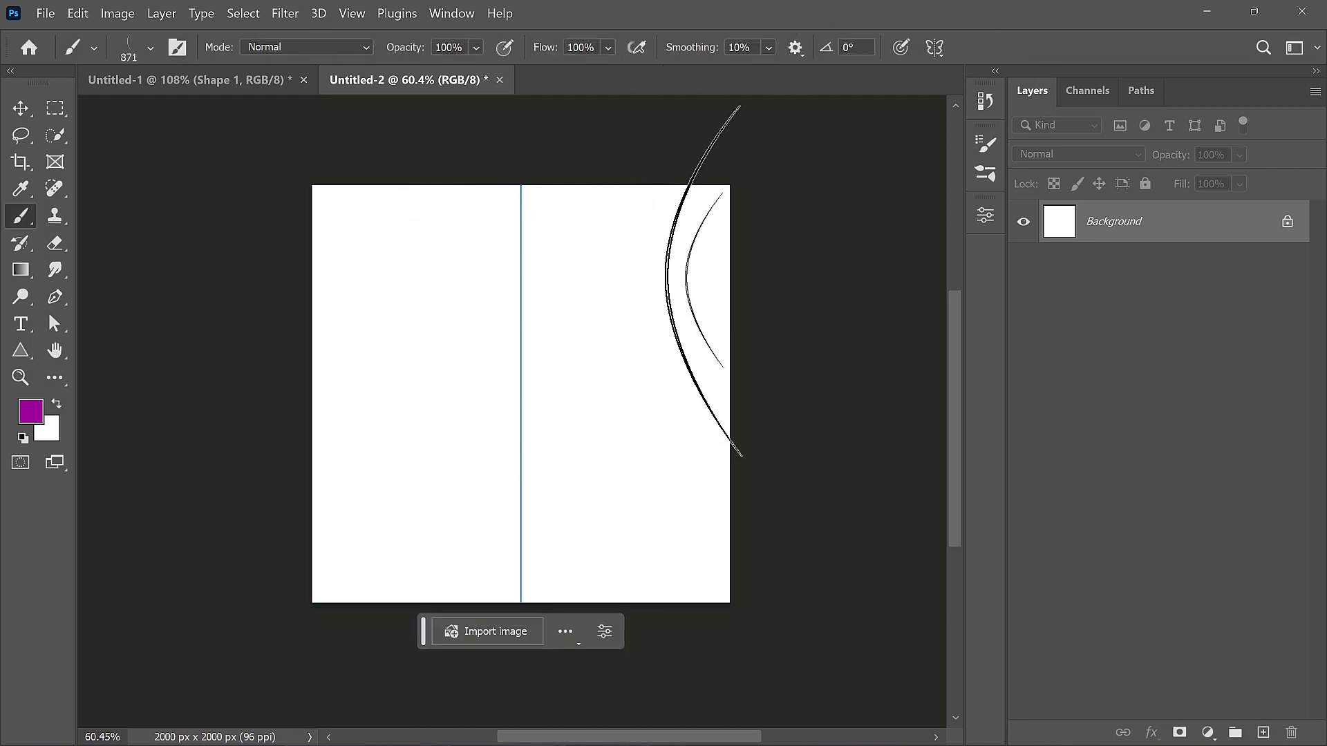
Paint mirrored test strokes down the sides and across the axis, then undo the strokes and the axis resizing
{"action": "mouse_move", "coordinate": [691, 294]}
{"action": "left_mouse_down"}
{"action": "mouse_move", "coordinate": [610, 321]}
{"action": "mouse_move", "coordinate": [569, 376]}
{"action": "mouse_move", "coordinate": [565, 439]}
{"action": "mouse_move", "coordinate": [607, 543]}
{"action": "mouse_move", "coordinate": [664, 604]}
{"action": "mouse_move", "coordinate": [764, 663]}
{"action": "left_mouse_up"}
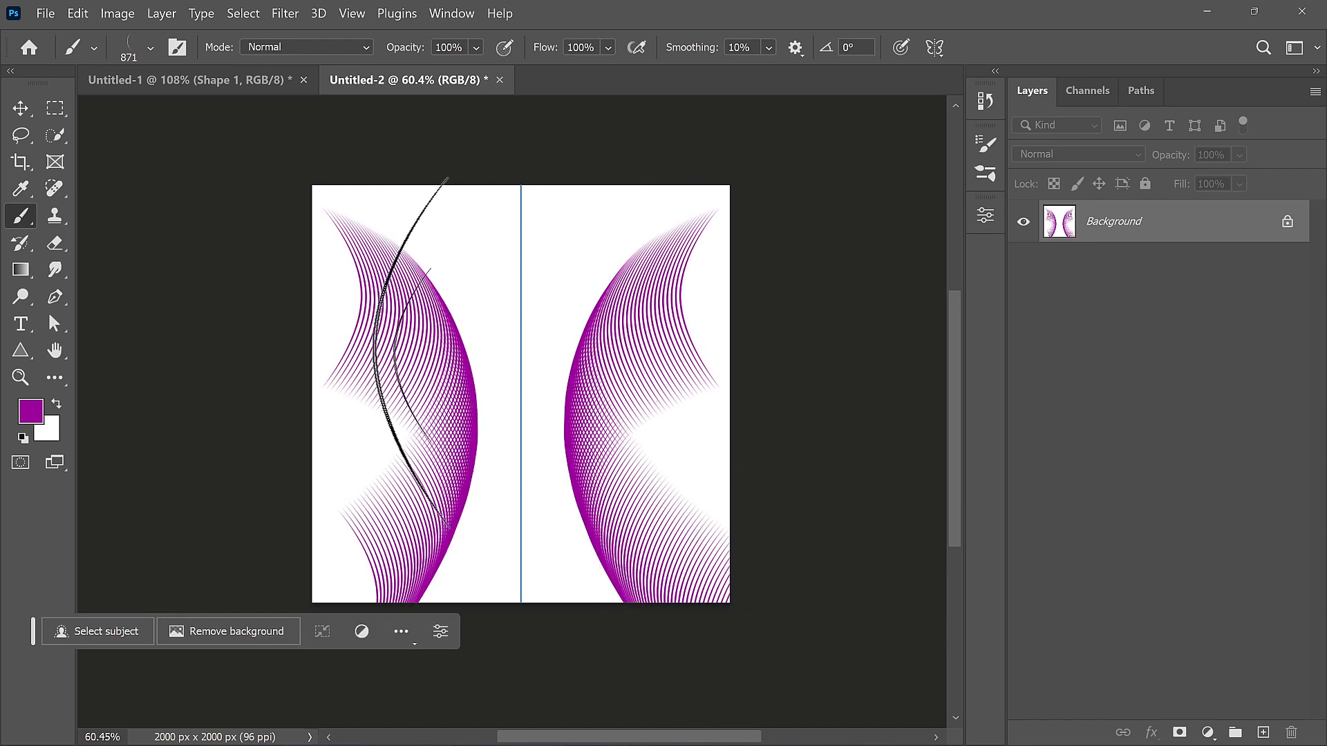
{"action": "mouse_move", "coordinate": [488, 296]}
{"action": "left_mouse_down"}
{"action": "mouse_move", "coordinate": [533, 266]}
{"action": "mouse_move", "coordinate": [600, 262]}
{"action": "mouse_move", "coordinate": [608, 290]}
{"action": "left_mouse_up"}
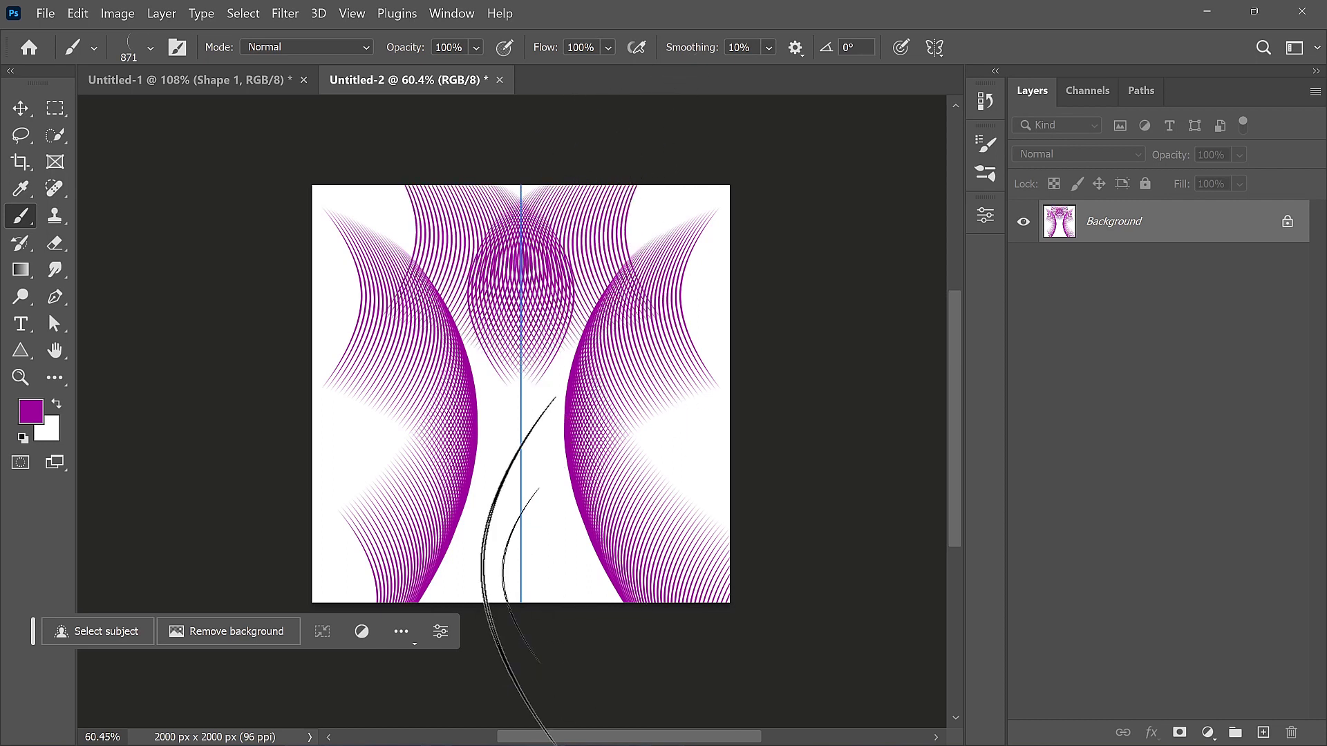
{"action": "mouse_move", "coordinate": [526, 581]}
{"action": "left_mouse_down"}
{"action": "mouse_move", "coordinate": [508, 608]}
{"action": "mouse_move", "coordinate": [553, 622]}
{"action": "left_mouse_up"}
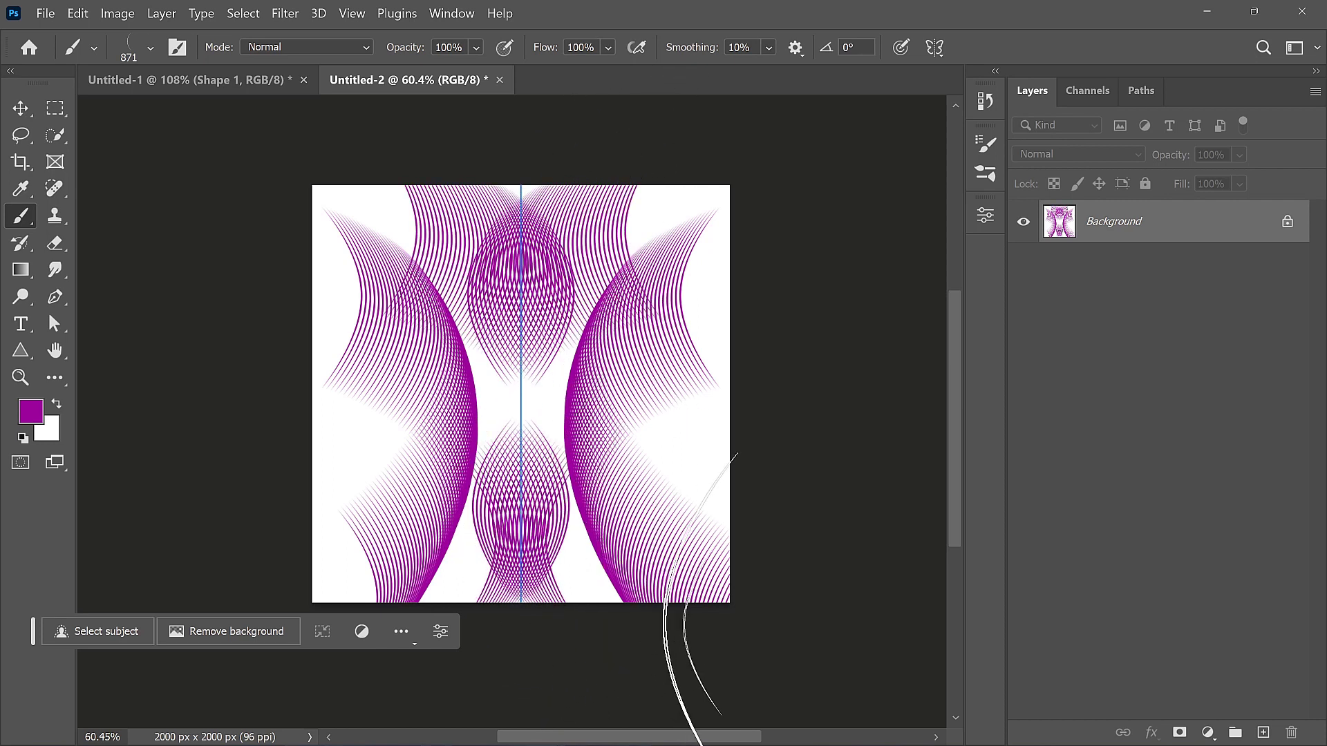
{"action": "key", "text": "ctrl+z"}
{"action": "key", "text": "ctrl+z"}
{"action": "key", "text": "ctrl+z"}
{"action": "key", "text": "ctrl+z"}
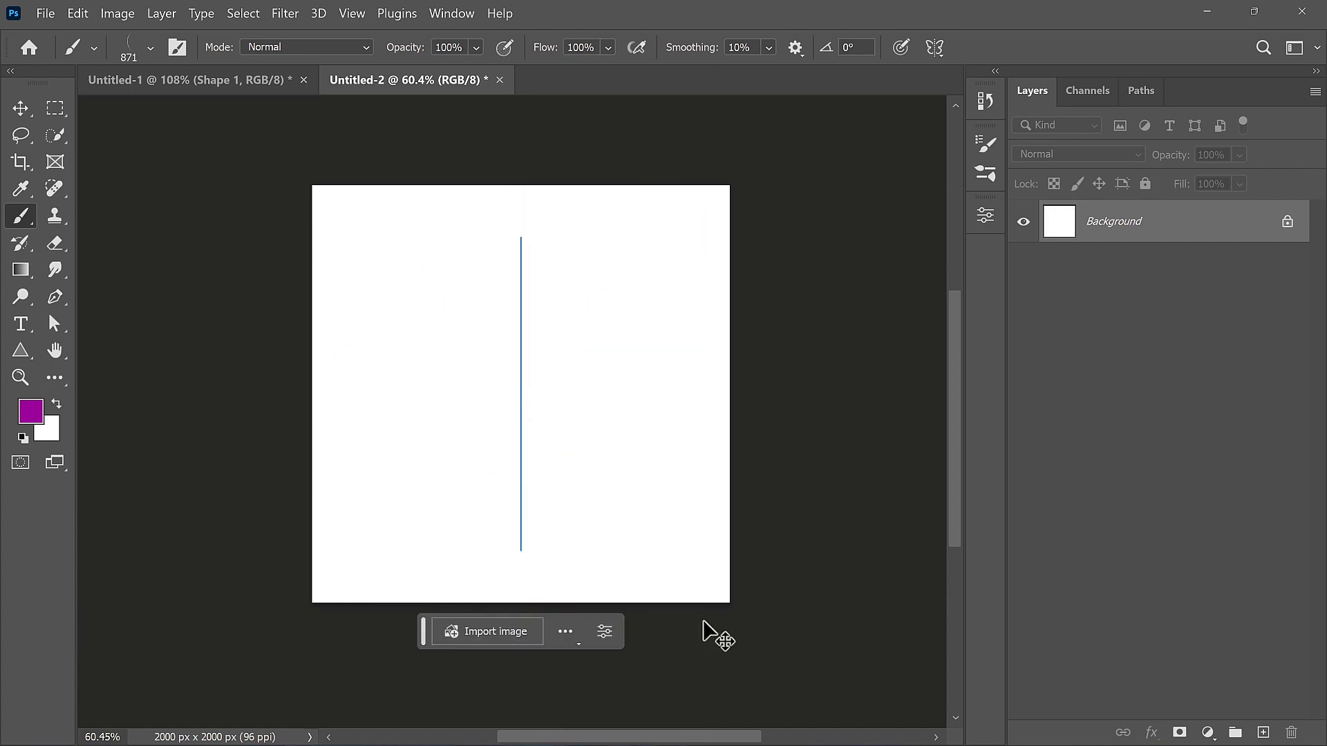
Set up Mandala symmetry with 10 segments and scale its guides from the centre to 132.22%
{"action": "left_click", "coordinate": [934, 47]}
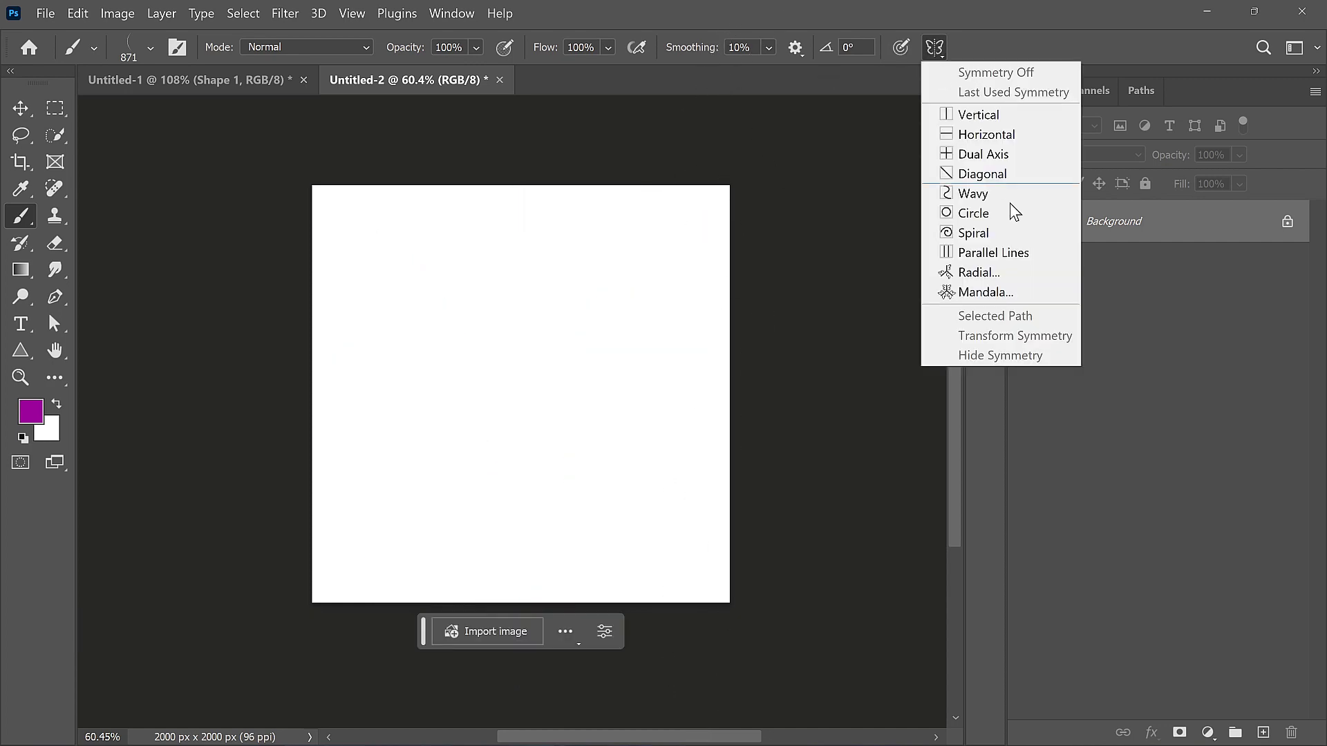
{"action": "left_click", "coordinate": [973, 293]}
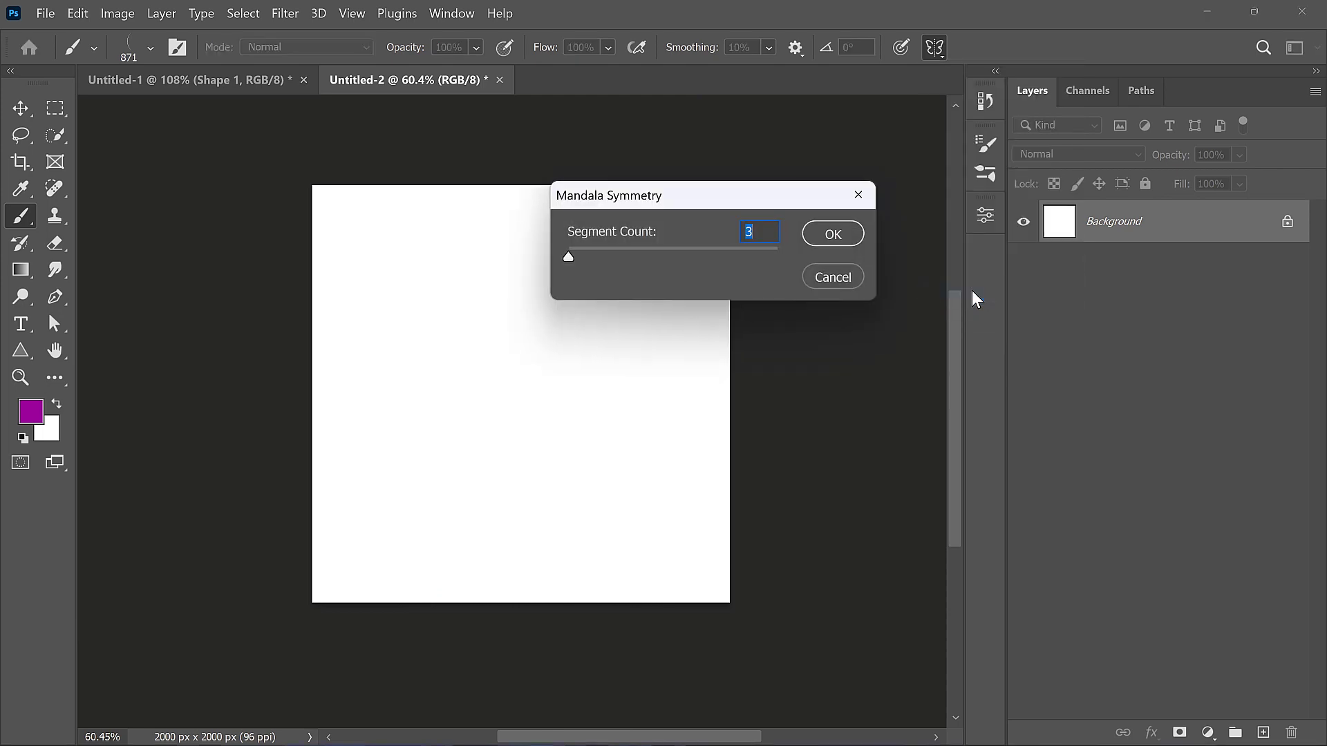
{"action": "left_click_drag", "start_coordinate": [568, 258], "coordinate": [848, 259]}
{"action": "key", "text": "Return"}
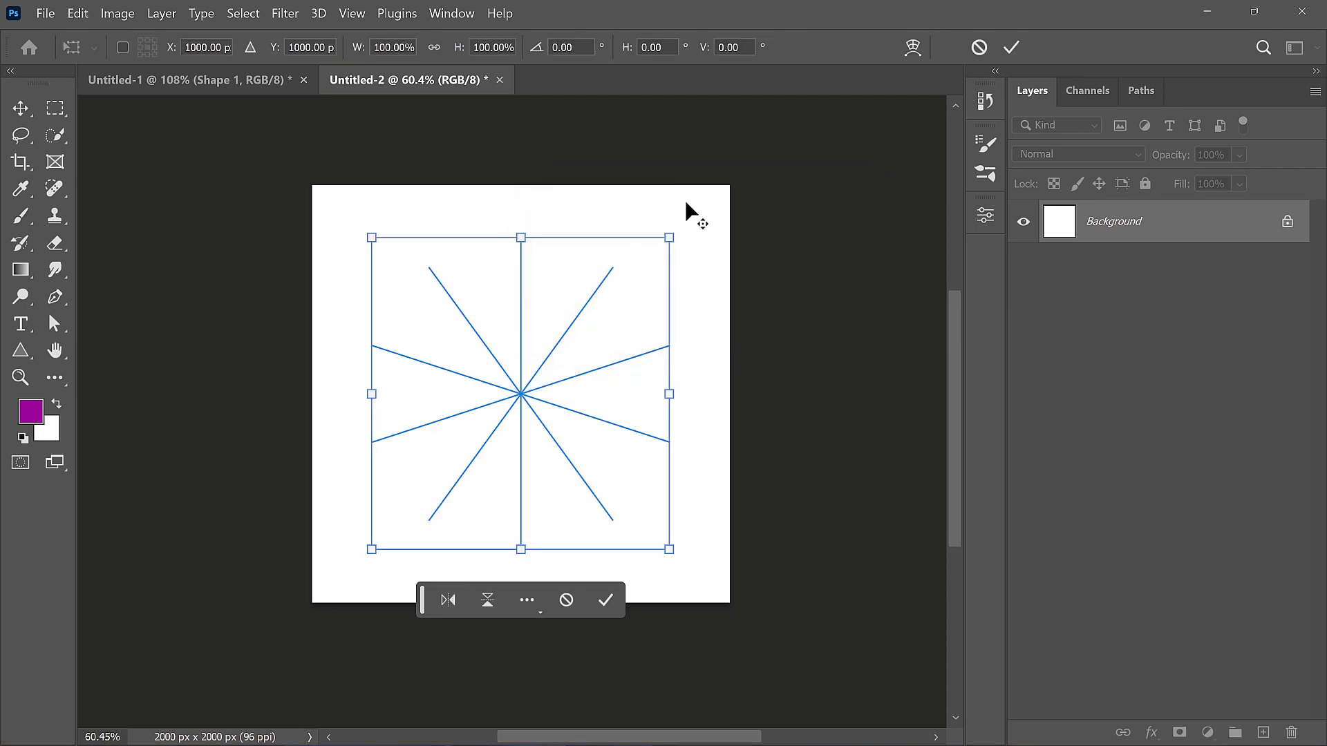
{"action": "left_click_drag", "start_coordinate": [669, 237], "coordinate": [729, 196]}
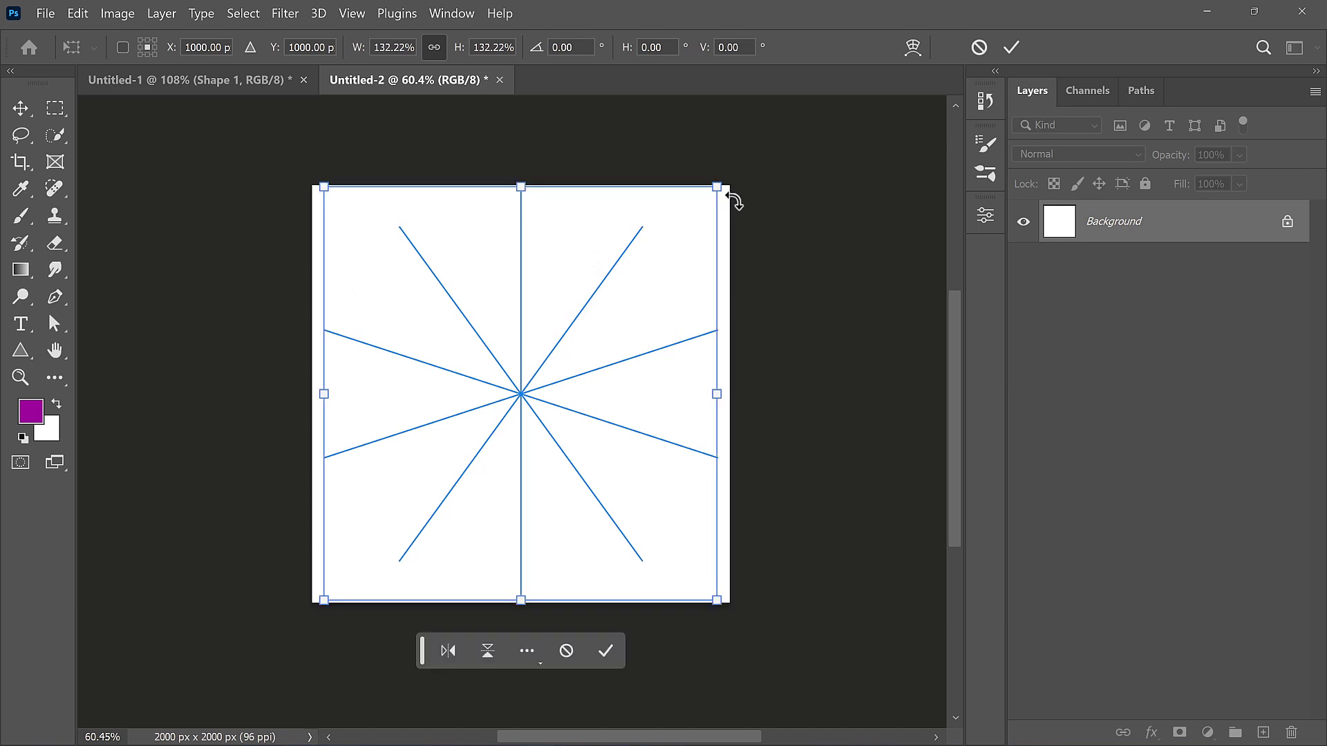
{"action": "left_click", "coordinate": [1011, 47]}
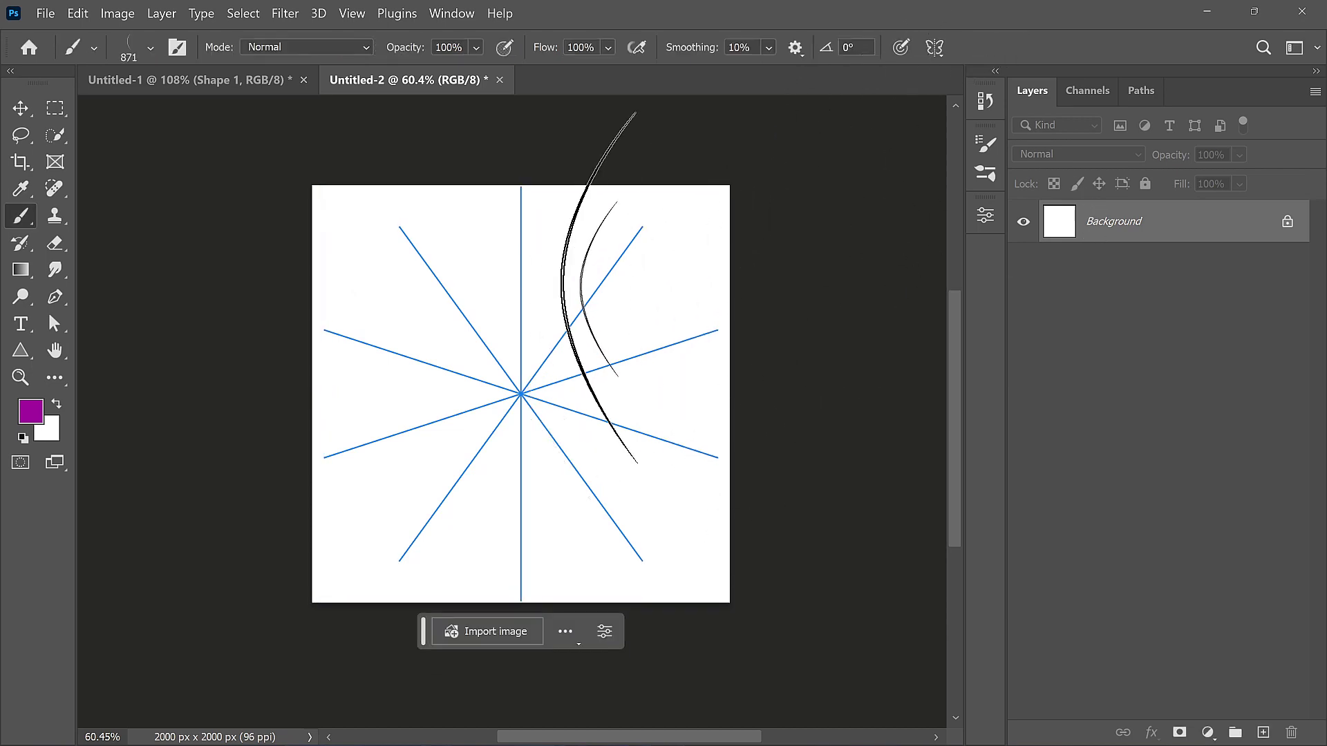
Reduce the brush size to 482 px and set the foreground color to violet-blue #390eb7
{"action": "left_click_drag", "start_coordinate": [626, 274], "coordinate": [469, 322]}
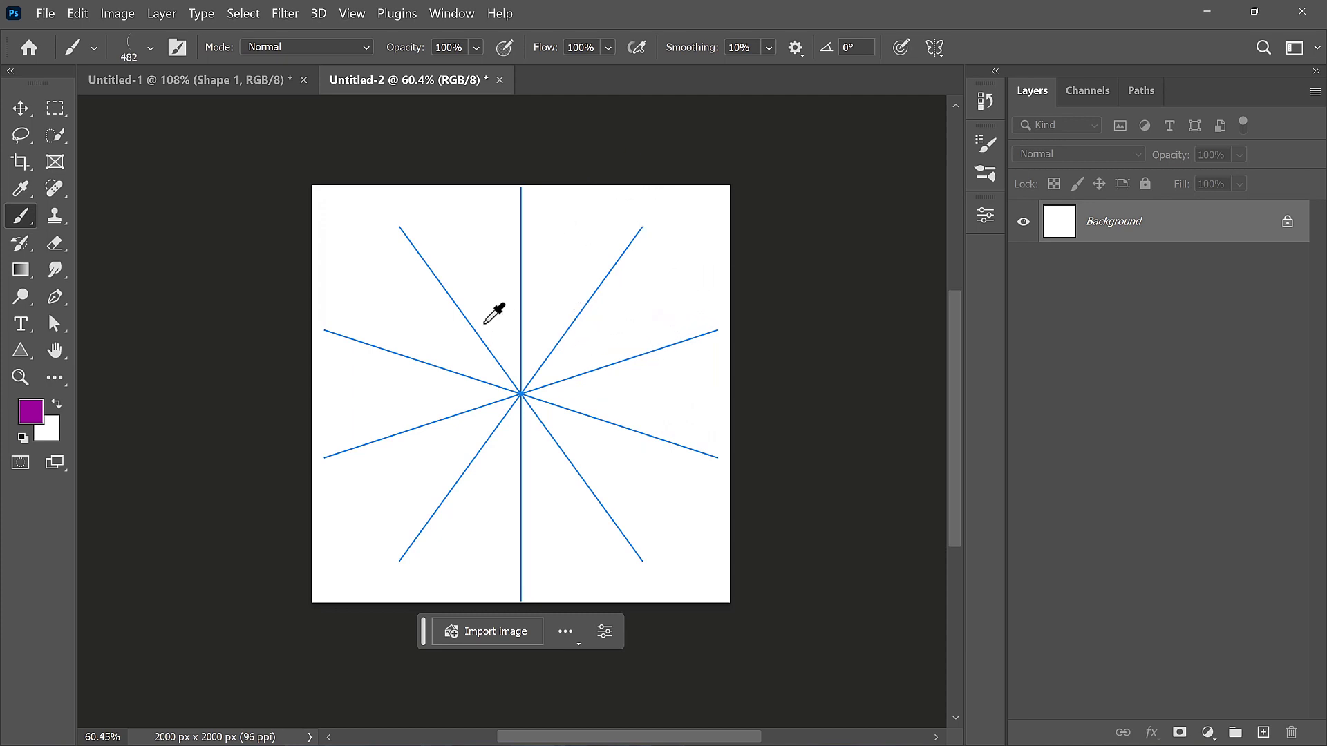
{"action": "left_click", "coordinate": [42, 403]}
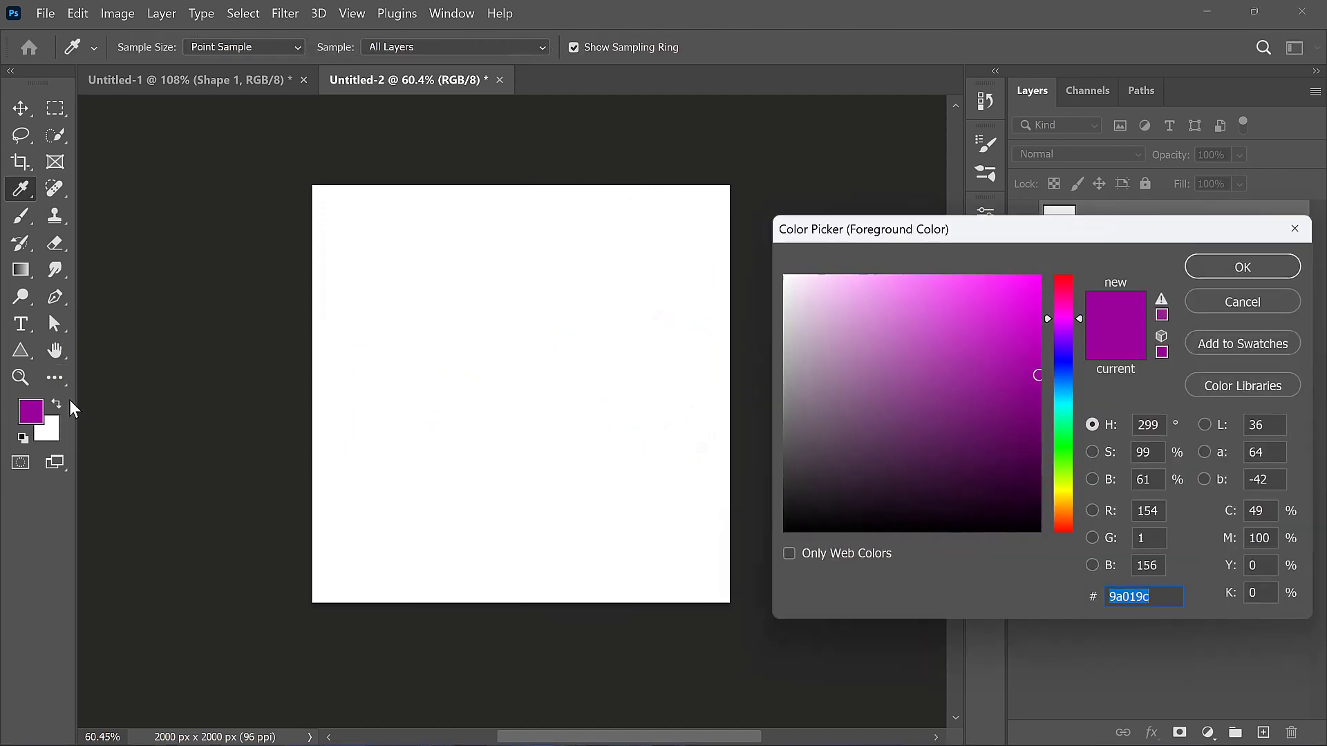
{"action": "left_click", "coordinate": [1065, 355]}
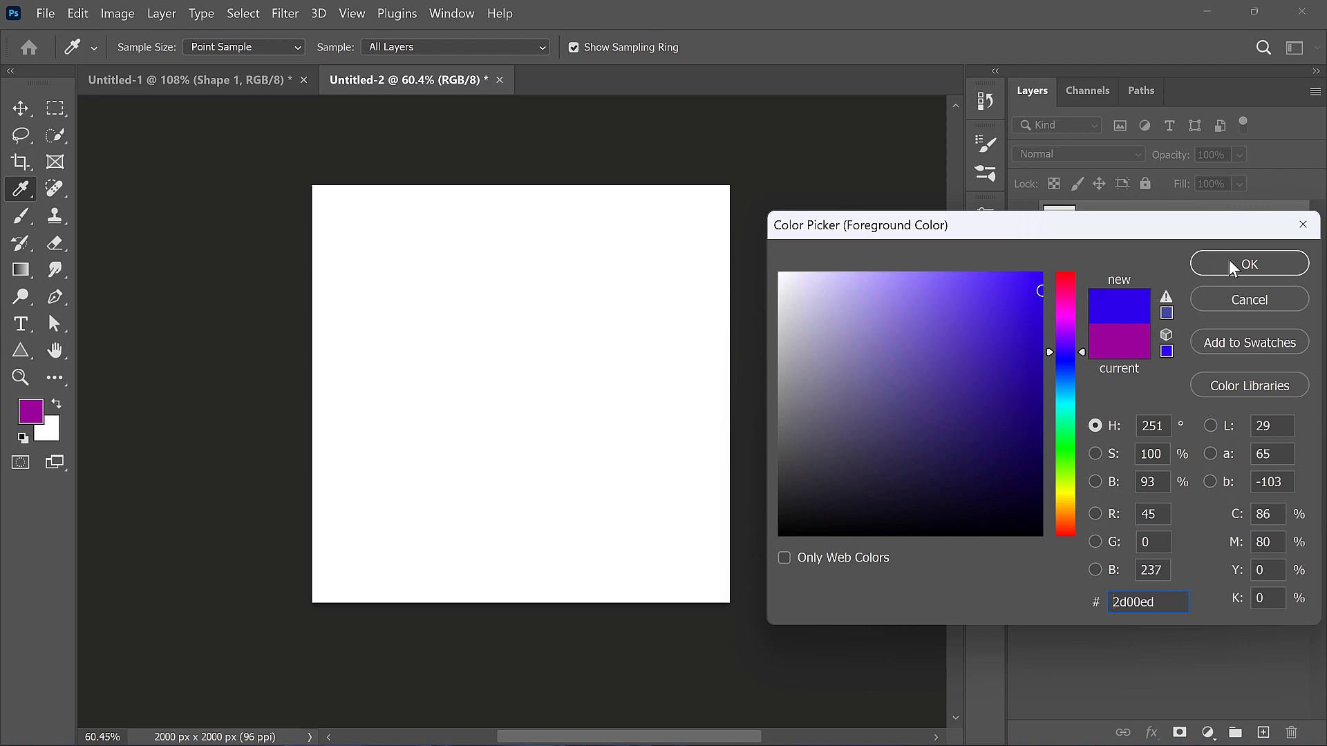
{"action": "mouse_move", "coordinate": [1040, 290]}
{"action": "left_mouse_down"}
{"action": "mouse_move", "coordinate": [1033, 276]}
{"action": "mouse_move", "coordinate": [1044, 277]}
{"action": "left_mouse_up"}
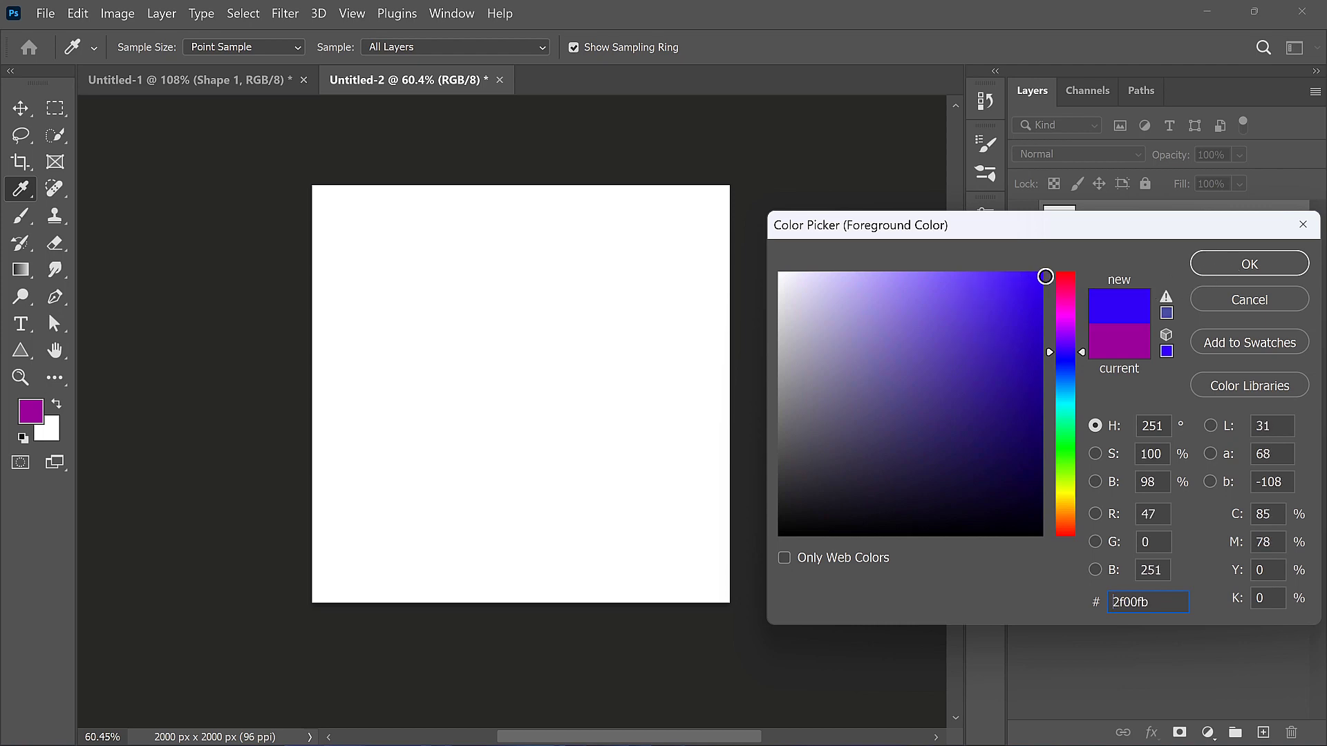
{"action": "left_click", "coordinate": [1065, 349]}
{"action": "left_click_drag", "start_coordinate": [1019, 346], "coordinate": [1023, 347]}
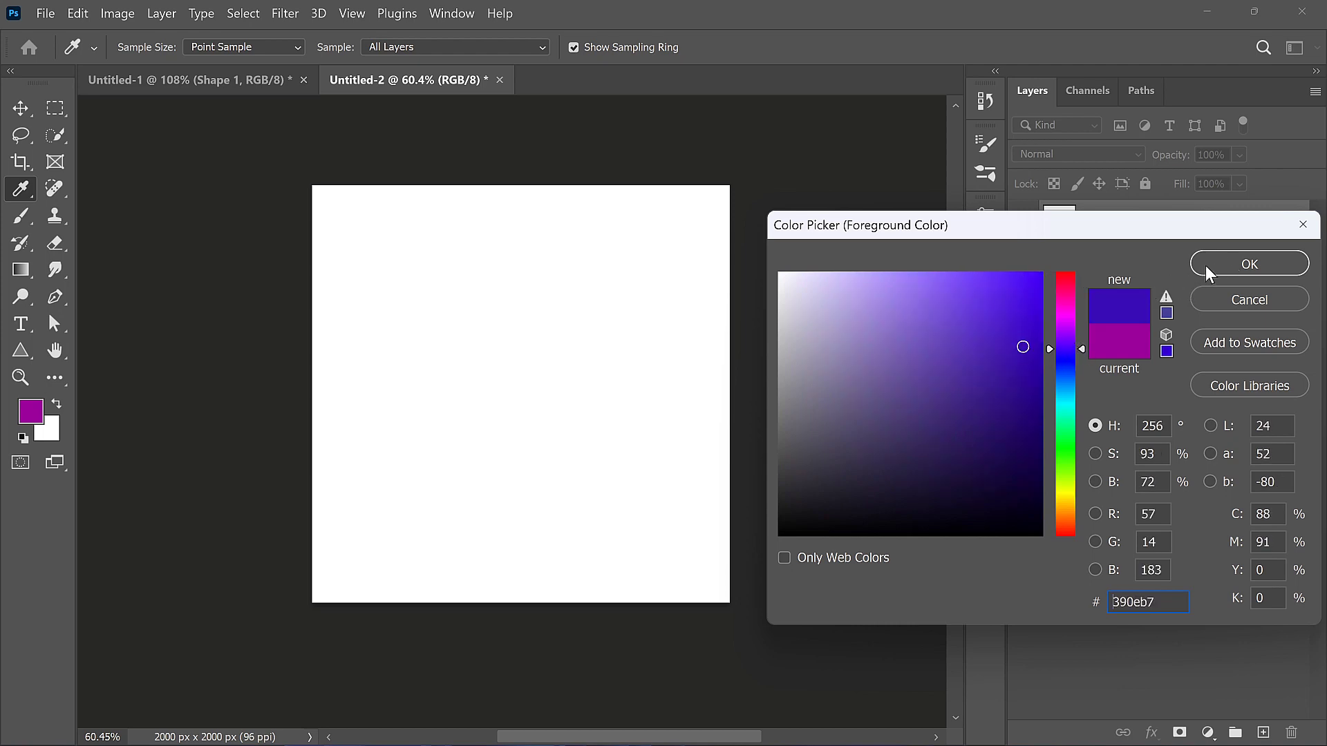
{"action": "left_click", "coordinate": [1220, 267]}
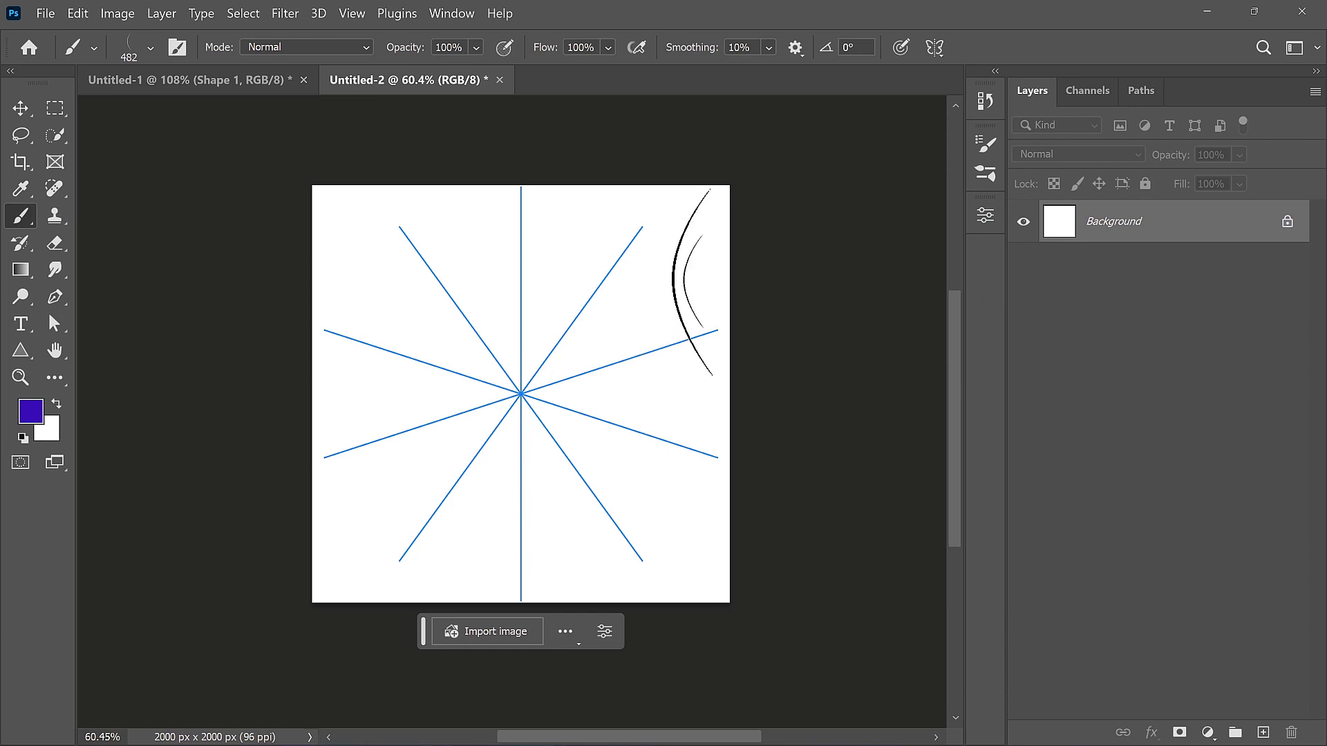
Shrink the brush to 294 px, paint mandala test strokes from the outer edges to the centre, then undo them all
{"action": "left_click_drag", "start_coordinate": [694, 281], "coordinate": [632, 301]}
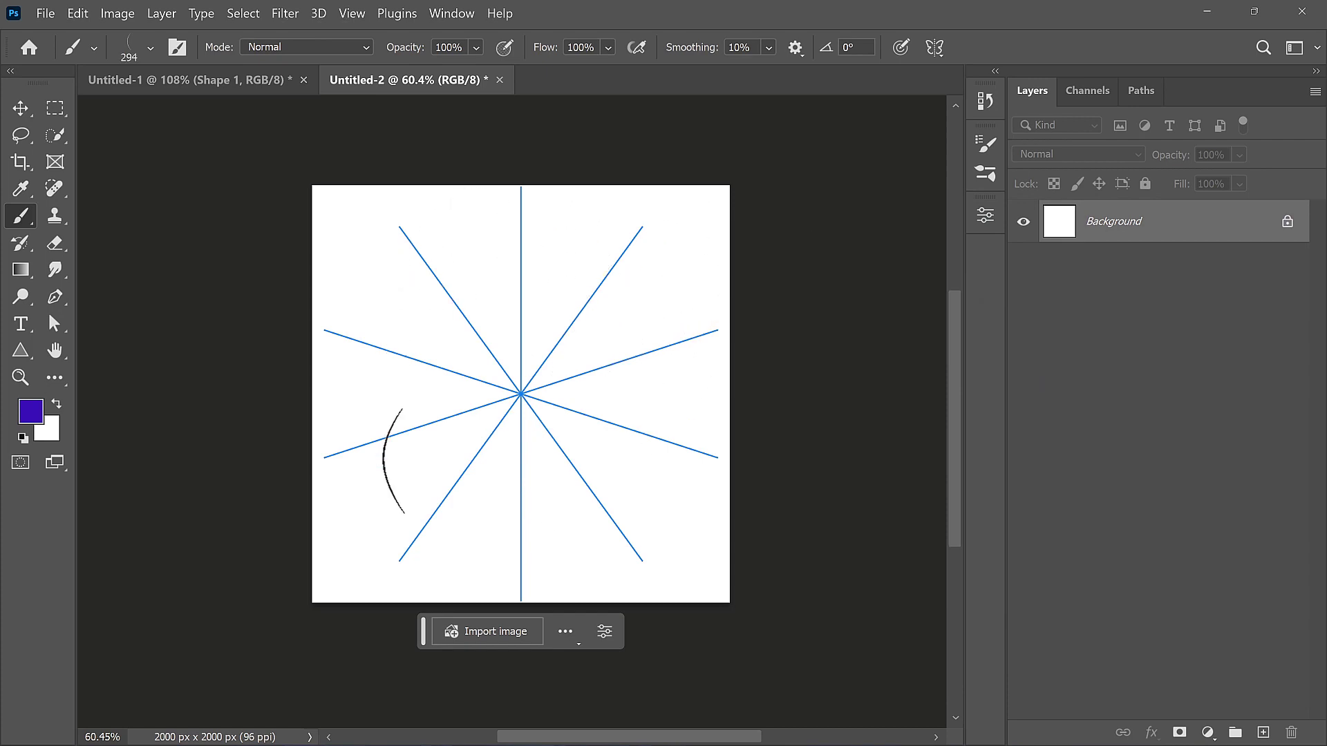
{"action": "left_click_drag", "start_coordinate": [738, 283], "coordinate": [684, 283]}
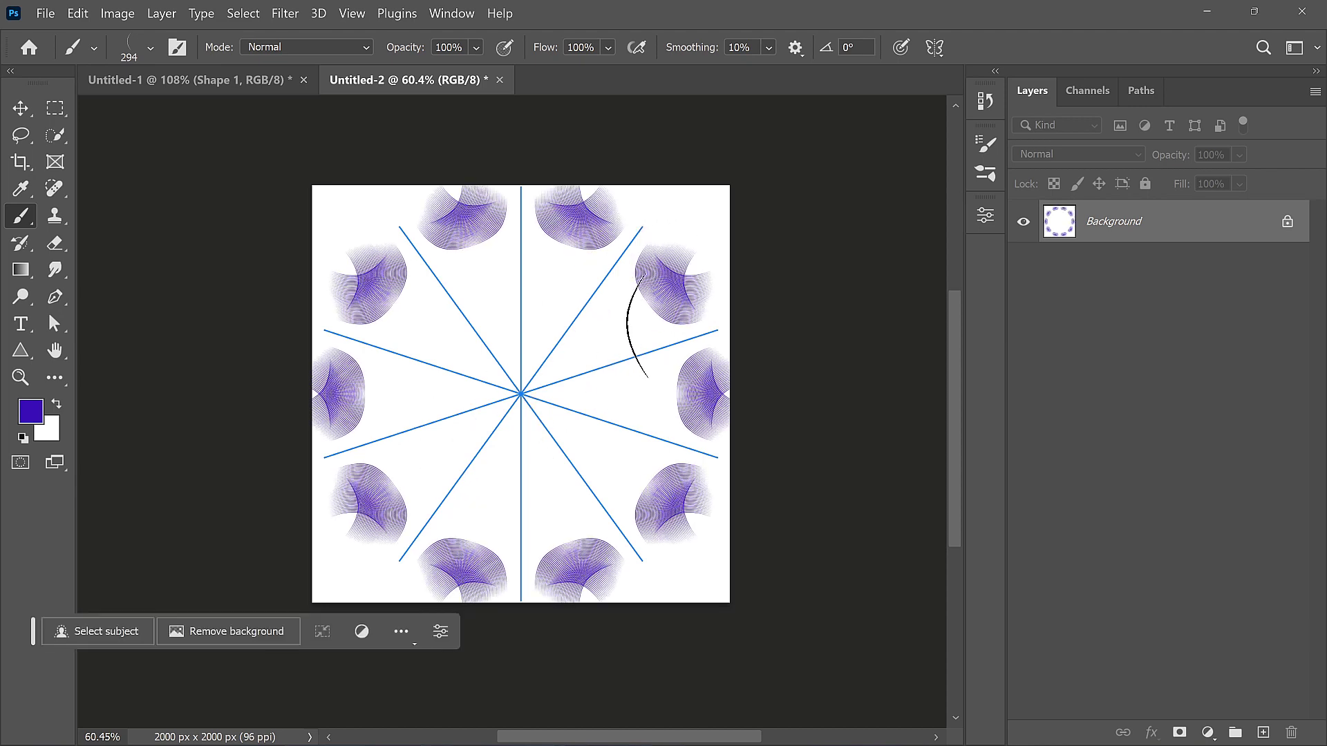
{"action": "left_click_drag", "start_coordinate": [631, 340], "coordinate": [548, 370]}
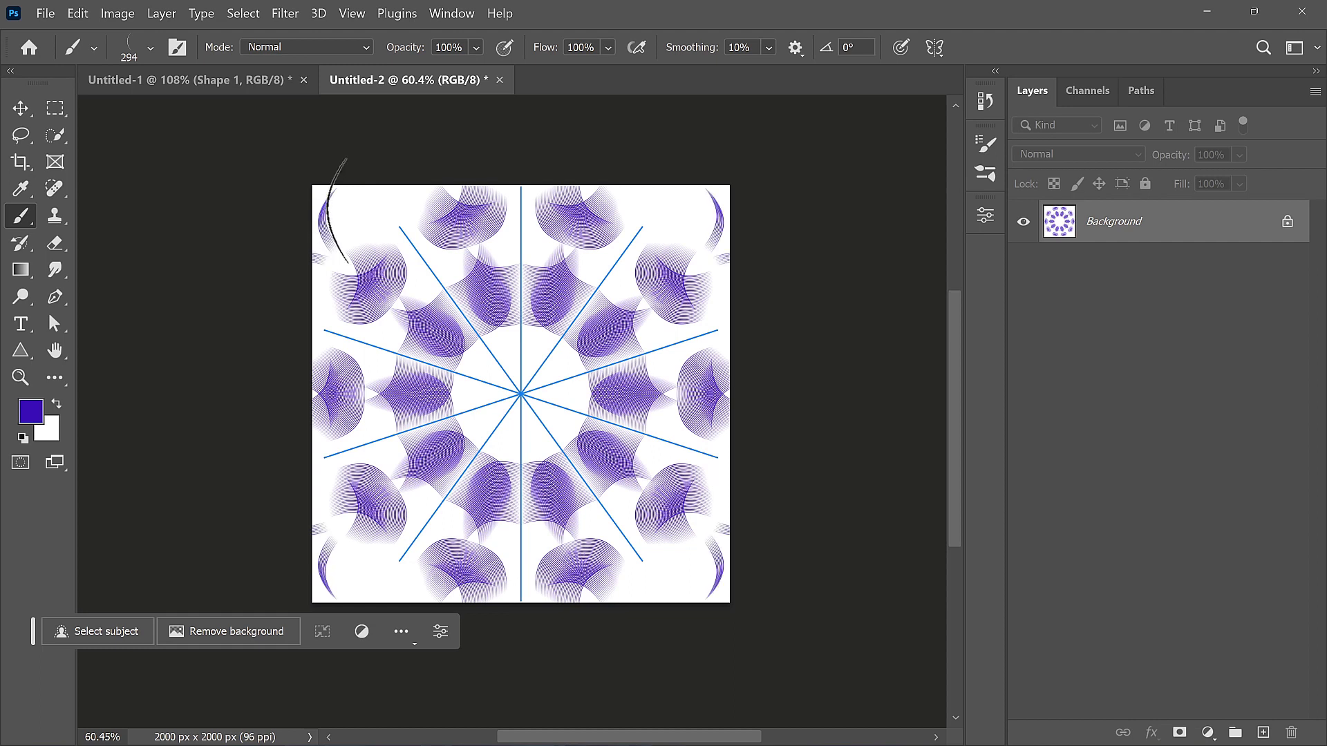
{"action": "left_click_drag", "start_coordinate": [384, 208], "coordinate": [464, 187]}
{"action": "left_click_drag", "start_coordinate": [545, 367], "coordinate": [559, 525]}
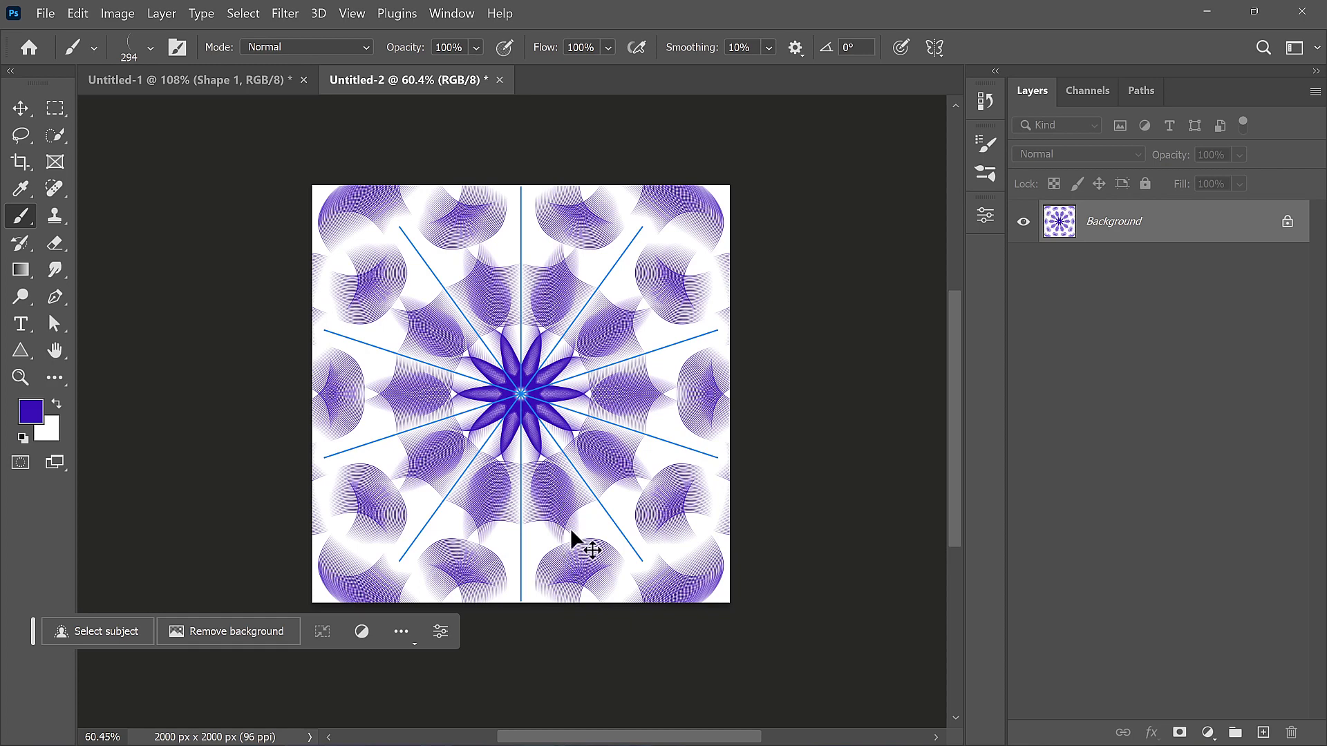
{"action": "key", "text": "ctrl+z"}
{"action": "key", "text": "ctrl+z"}
{"action": "key", "text": "ctrl+z"}
{"action": "key", "text": "ctrl+z"}
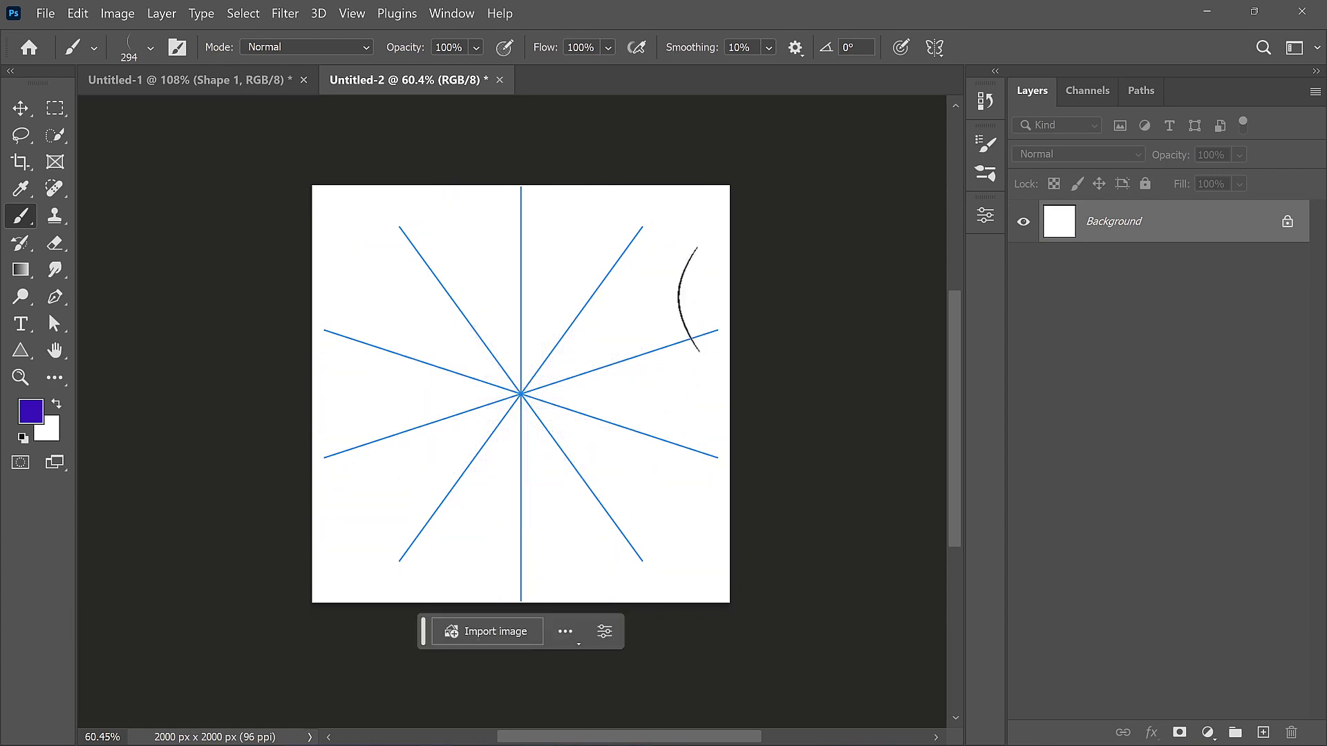
Change the foreground color to the brighter violet-blue #490fef
{"action": "left_click", "coordinate": [30, 411]}
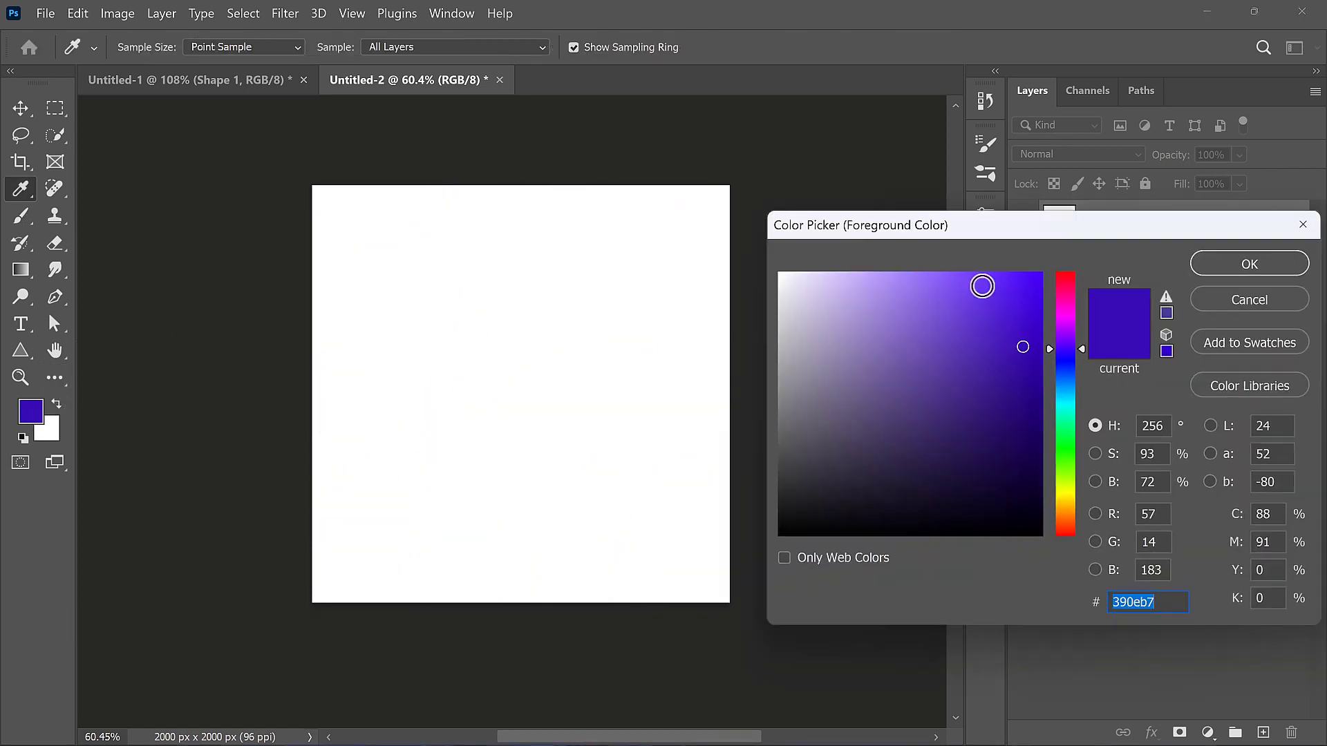
{"action": "left_click_drag", "start_coordinate": [981, 284], "coordinate": [1028, 289]}
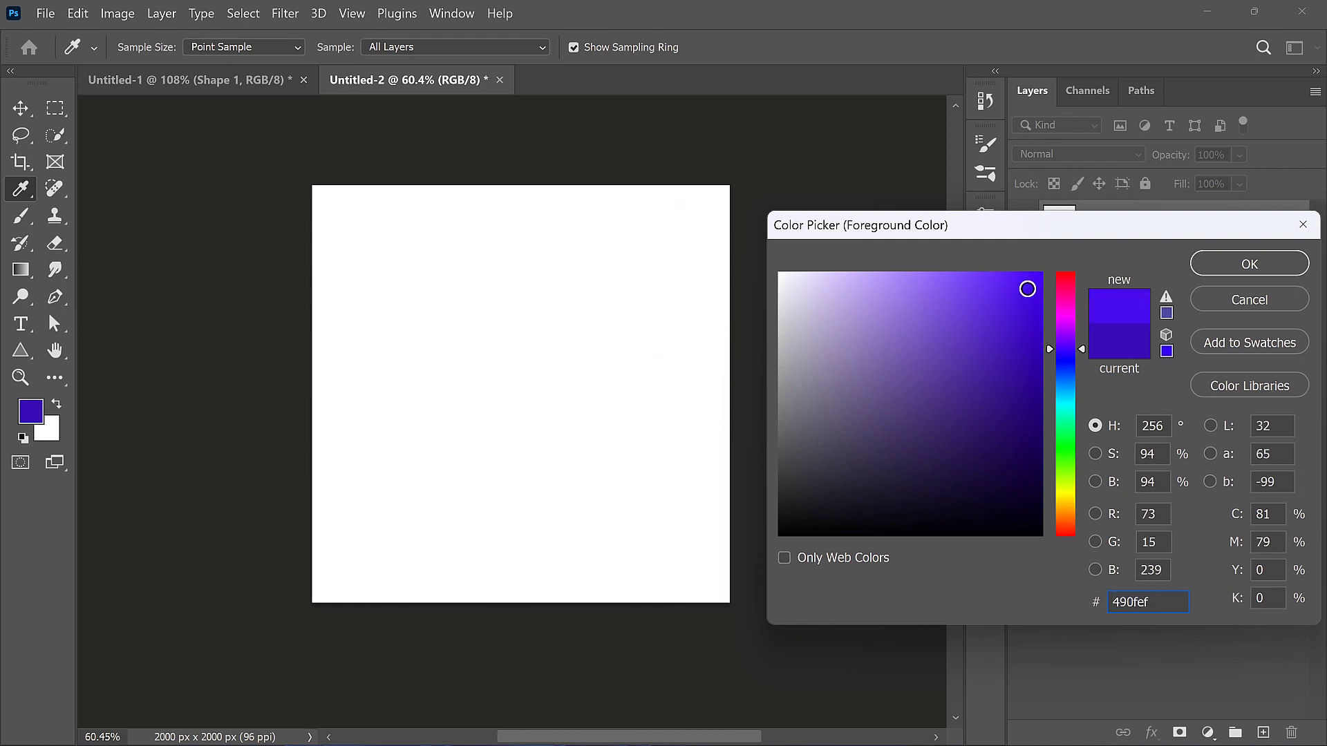
{"action": "left_click", "coordinate": [1248, 265]}
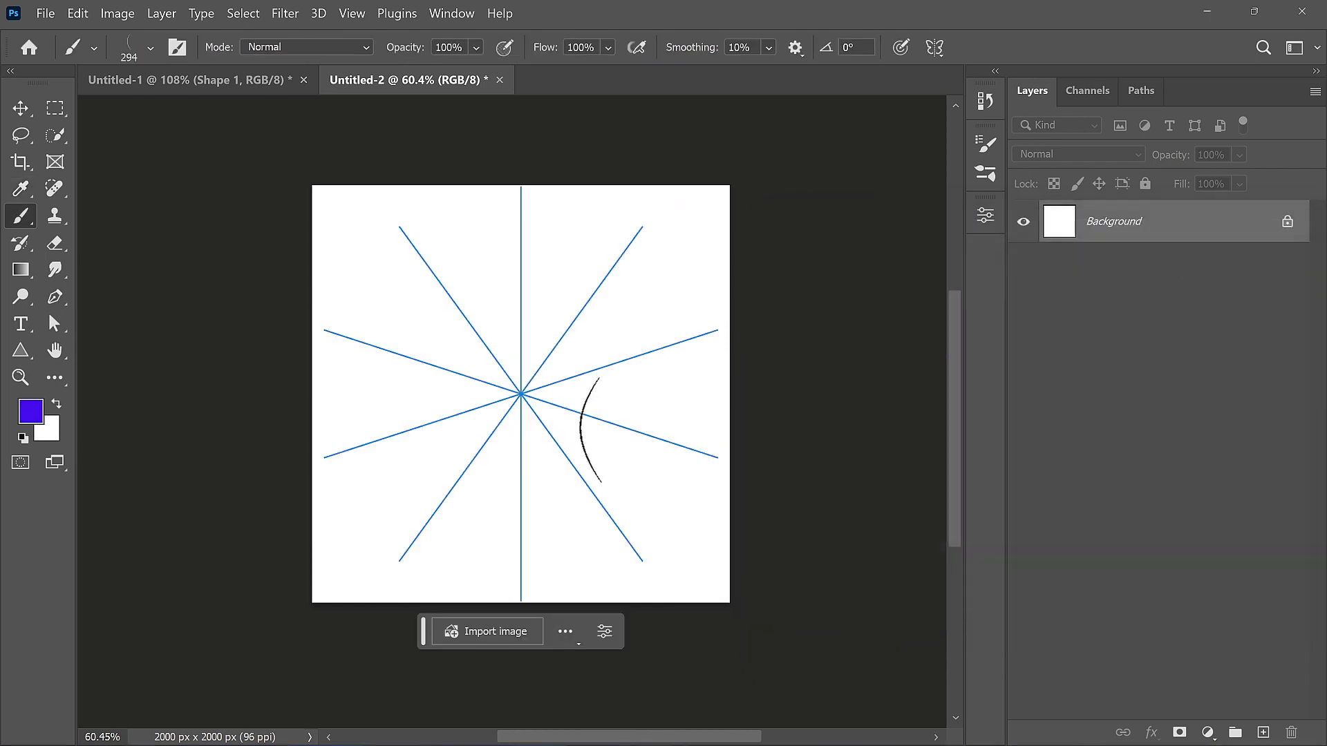
Enlarge the brush to 336 px and paint a curving mandala stroke from the canvas's upper-right corner to the symmetry centre
{"action": "left_click_drag", "start_coordinate": [670, 291], "coordinate": [687, 291]}
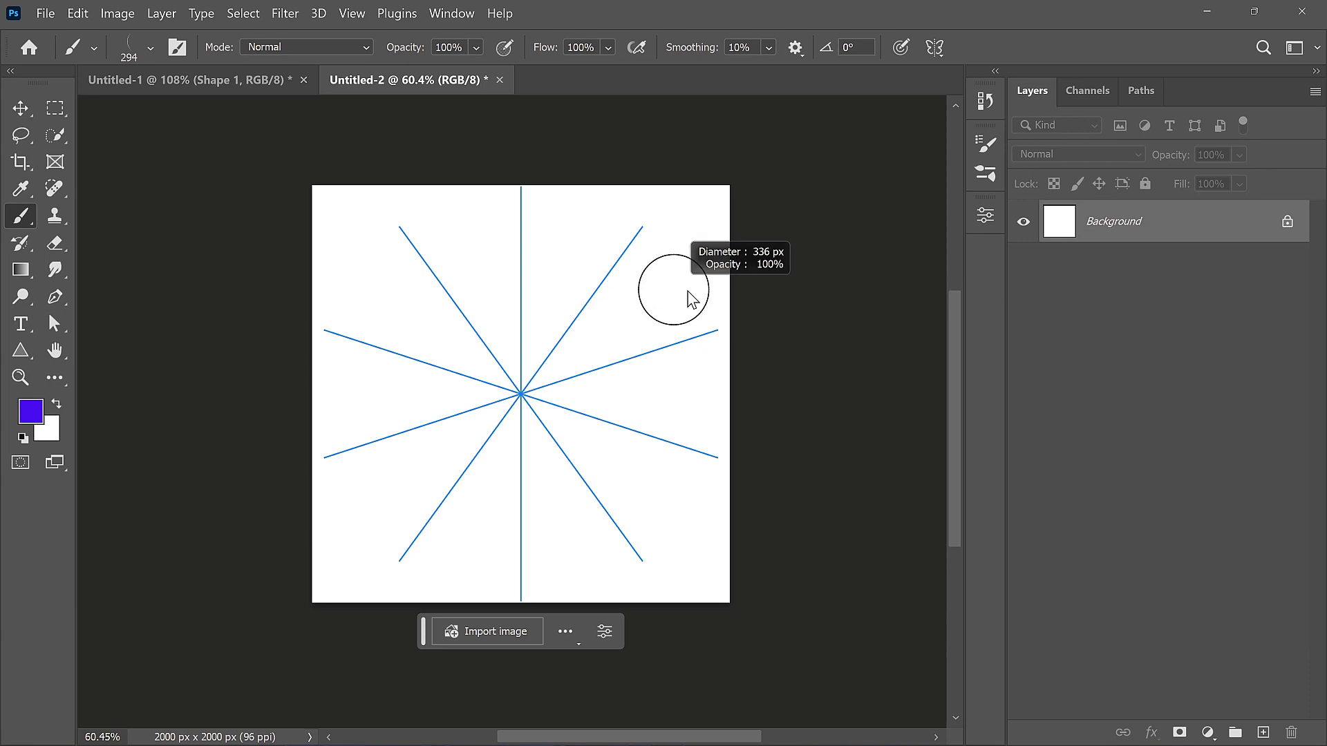
{"action": "mouse_move", "coordinate": [712, 219]}
{"action": "left_mouse_down"}
{"action": "mouse_move", "coordinate": [701, 259]}
{"action": "mouse_move", "coordinate": [643, 310]}
{"action": "mouse_move", "coordinate": [600, 412]}
{"action": "mouse_move", "coordinate": [539, 414]}
{"action": "left_mouse_up"}
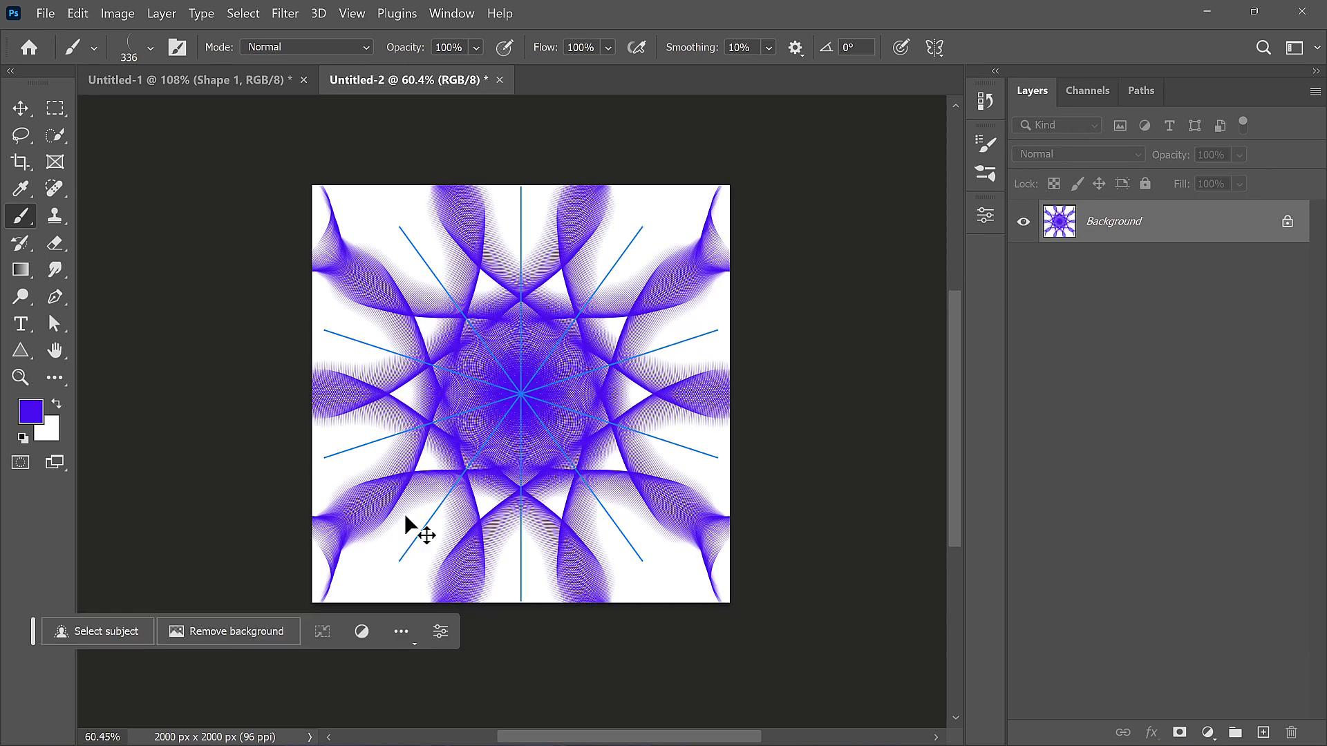
Undo the last stroke and paint new mandala strokes from the upper edge through the symmetry centre and around the outer petals
{"action": "key", "text": "ctrl+z"}
{"action": "mouse_move", "coordinate": [553, 209]}
{"action": "left_mouse_down"}
{"action": "mouse_move", "coordinate": [600, 315]}
{"action": "mouse_move", "coordinate": [650, 515]}
{"action": "left_mouse_up"}
{"action": "key", "text": "ctrl+z"}
{"action": "mouse_move", "coordinate": [407, 239]}
{"action": "left_mouse_down"}
{"action": "mouse_move", "coordinate": [456, 335]}
{"action": "mouse_move", "coordinate": [523, 416]}
{"action": "left_mouse_up"}
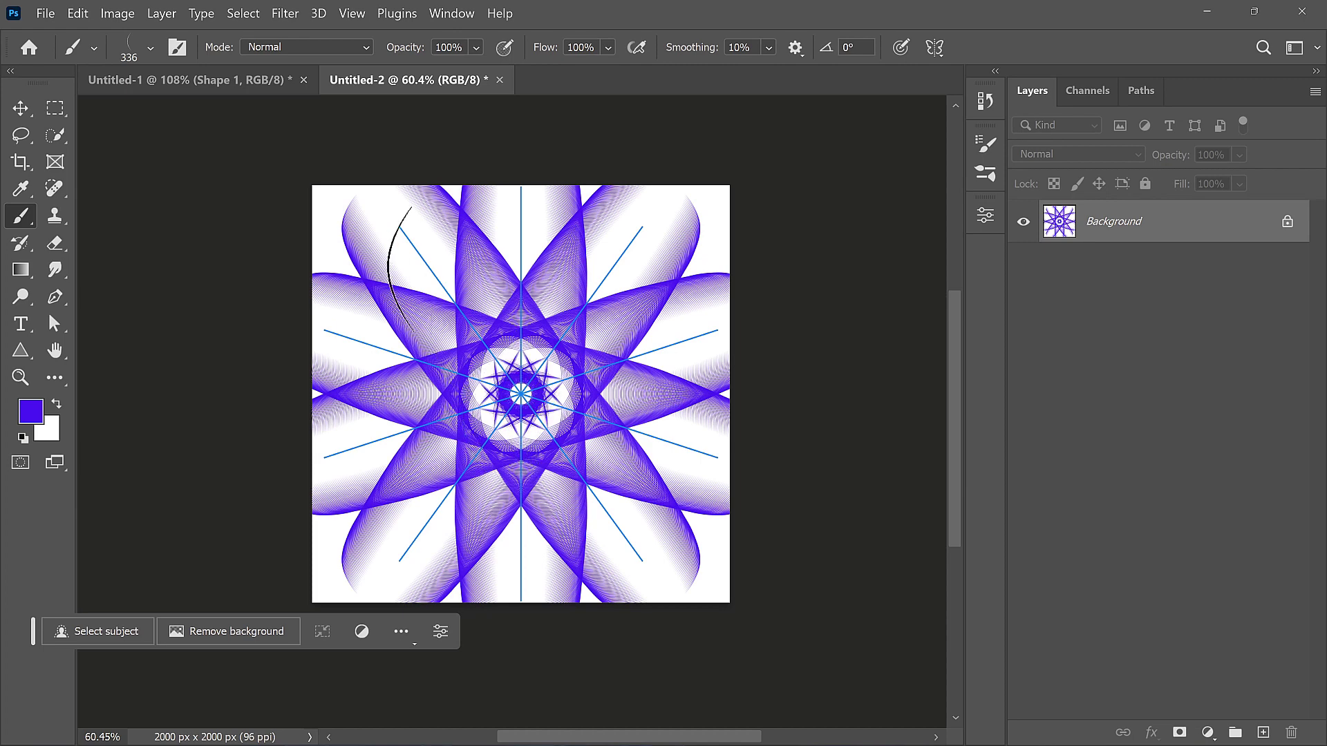
{"action": "mouse_move", "coordinate": [378, 222]}
{"action": "left_mouse_down"}
{"action": "mouse_move", "coordinate": [465, 228]}
{"action": "mouse_move", "coordinate": [409, 231]}
{"action": "mouse_move", "coordinate": [441, 301]}
{"action": "left_mouse_up"}
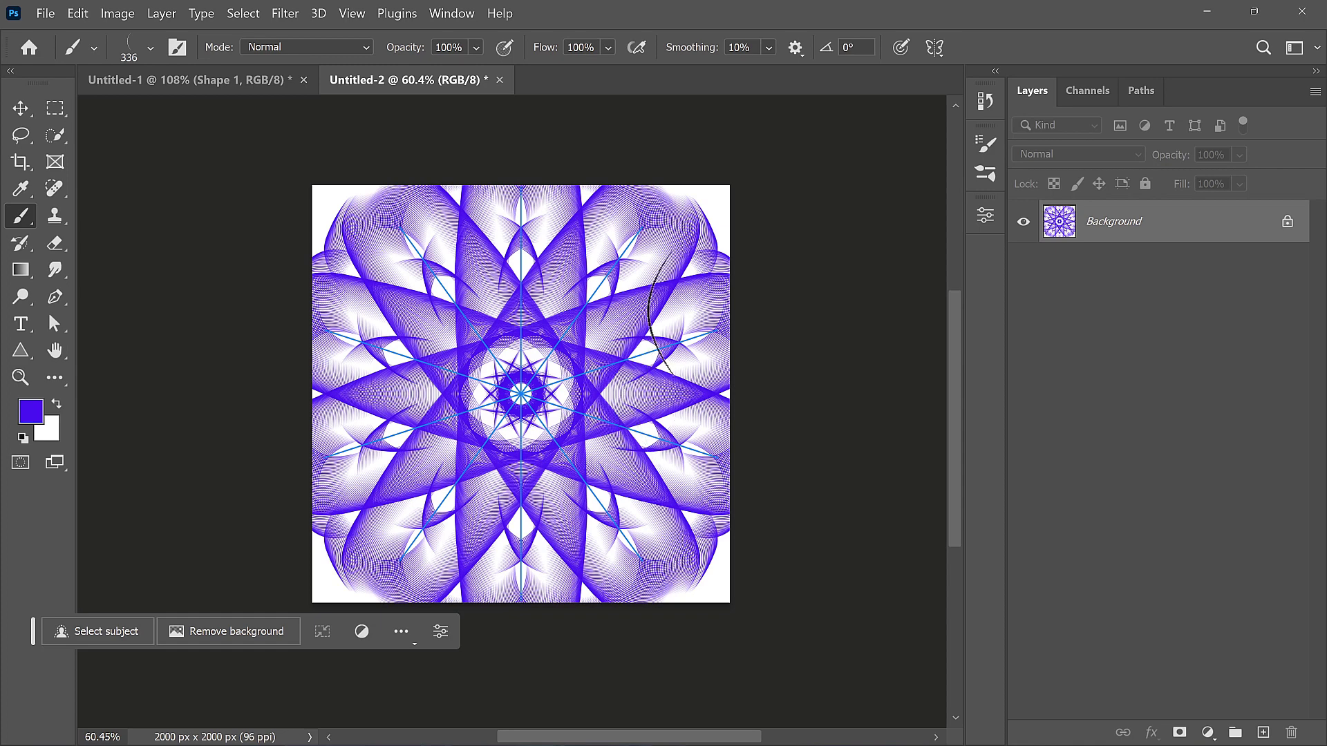
{"action": "left_click_drag", "start_coordinate": [686, 235], "coordinate": [724, 300]}
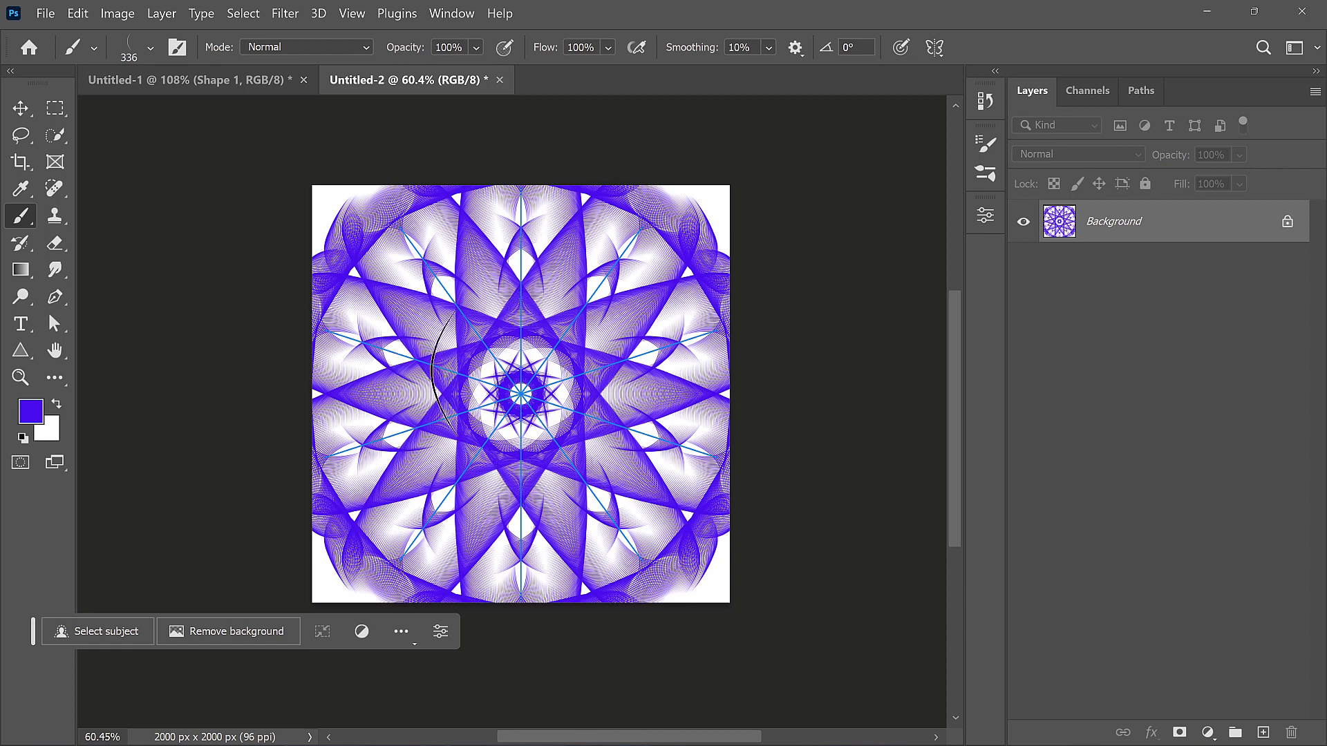
Undo all the violet-blue mandala strokes back to the blank canvas
{"action": "key", "text": "ctrl+z"}
{"action": "key", "text": "ctrl+z"}
{"action": "key", "text": "ctrl+z"}
{"action": "key", "text": "ctrl+z"}
{"action": "key", "text": "ctrl+z"}
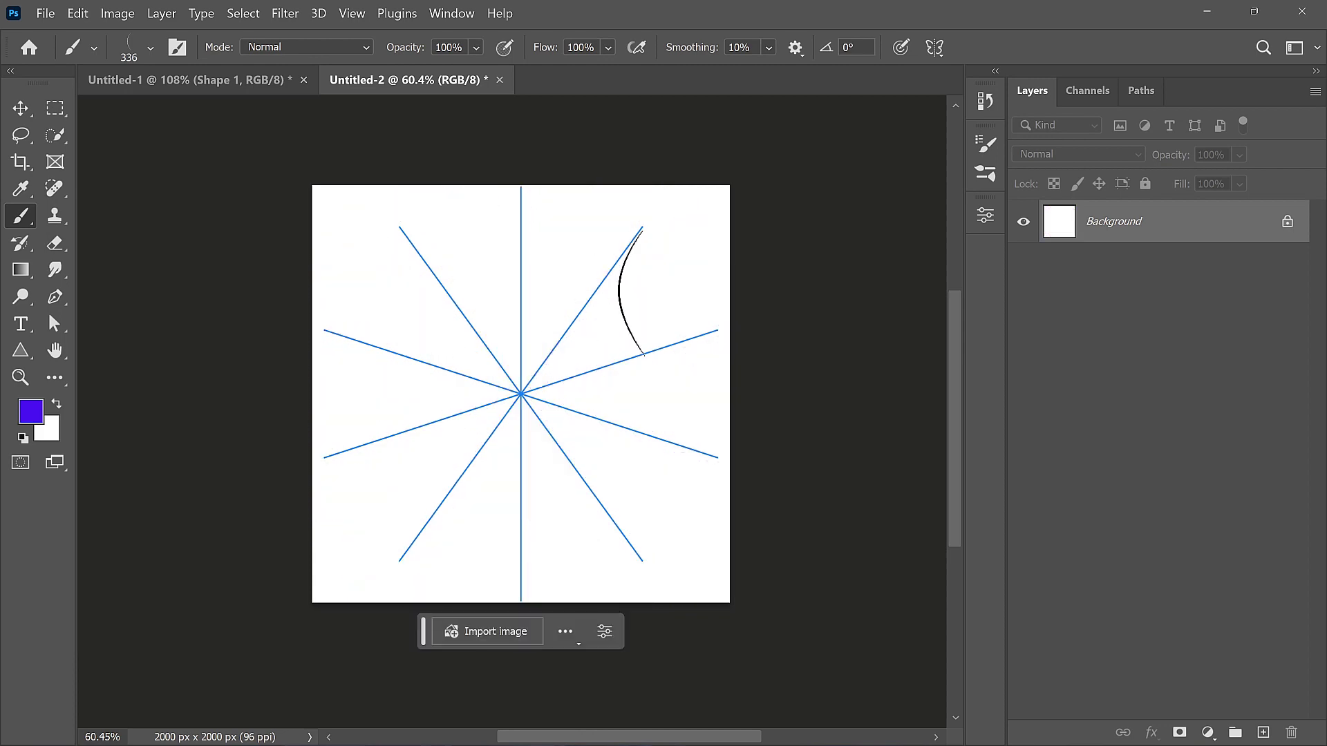
Change the foreground color to a darker purple with a hue of 270°
{"action": "left_click", "coordinate": [38, 420]}
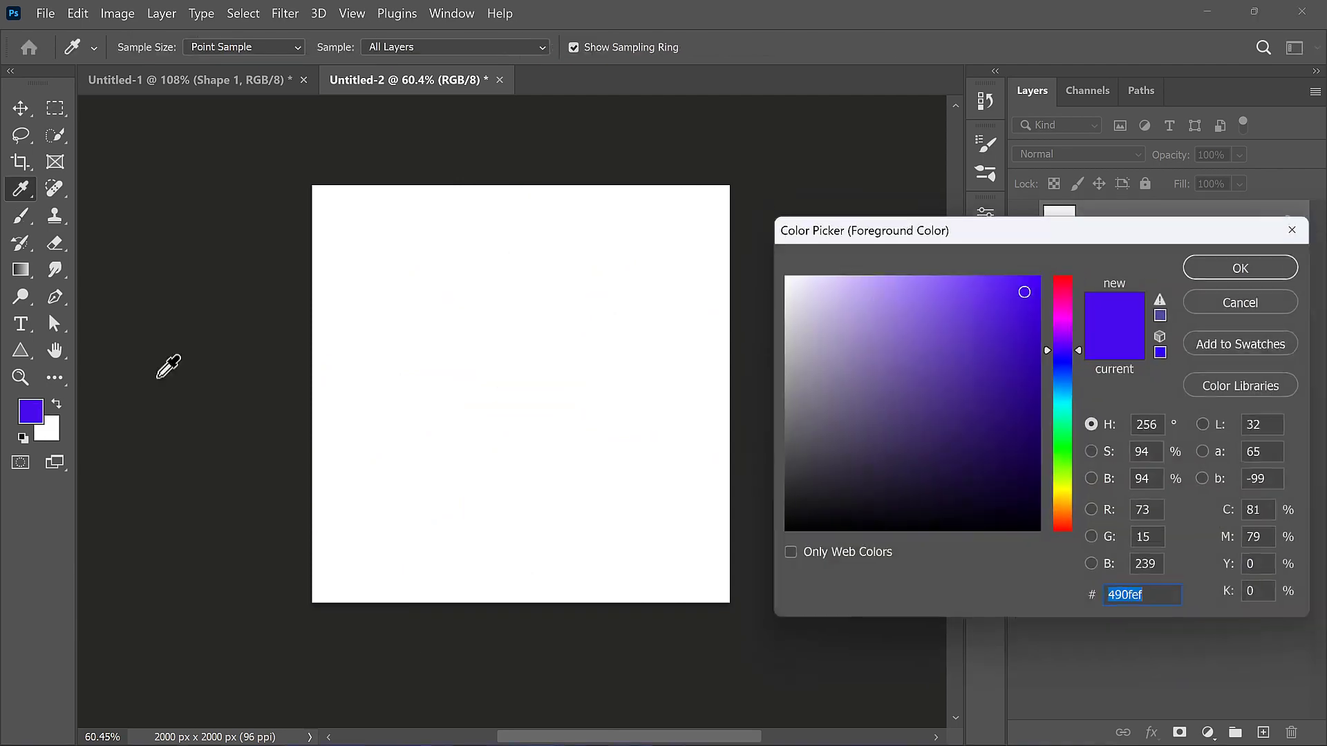
{"action": "left_click_drag", "start_coordinate": [1068, 325], "coordinate": [1067, 337]}
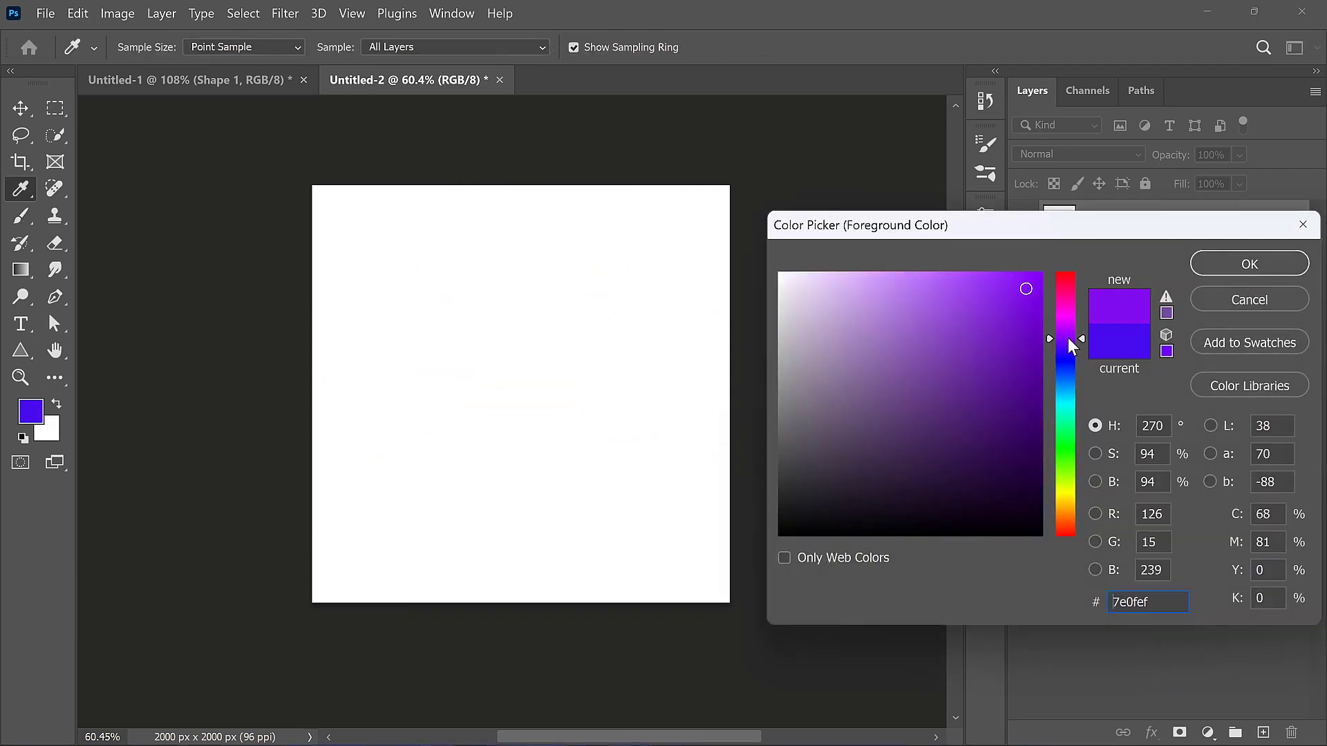
{"action": "left_click", "coordinate": [1039, 330]}
{"action": "left_click", "coordinate": [1213, 272]}
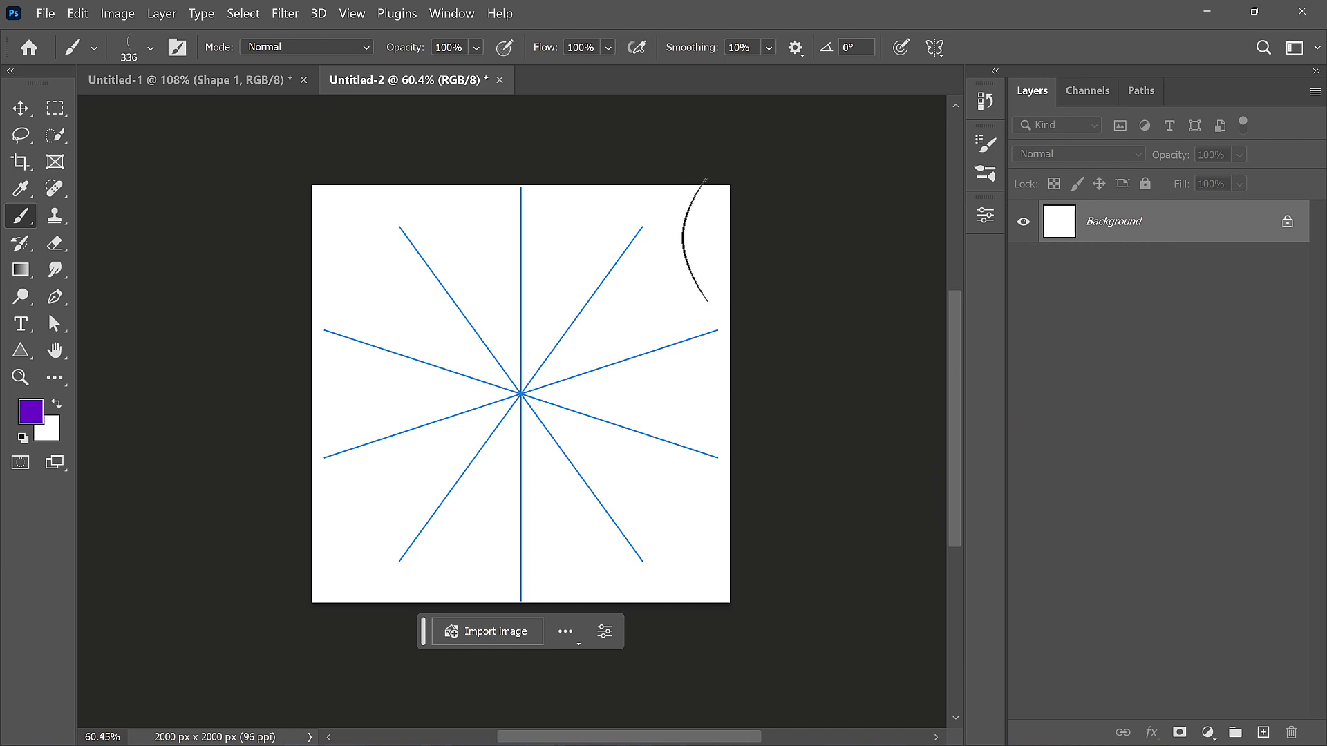
Paint purple mandala strokes forming an outer ring, petals curving in to the symmetry centre, and extra petals along the canvas edges
{"action": "left_click_drag", "start_coordinate": [687, 242], "coordinate": [702, 316]}
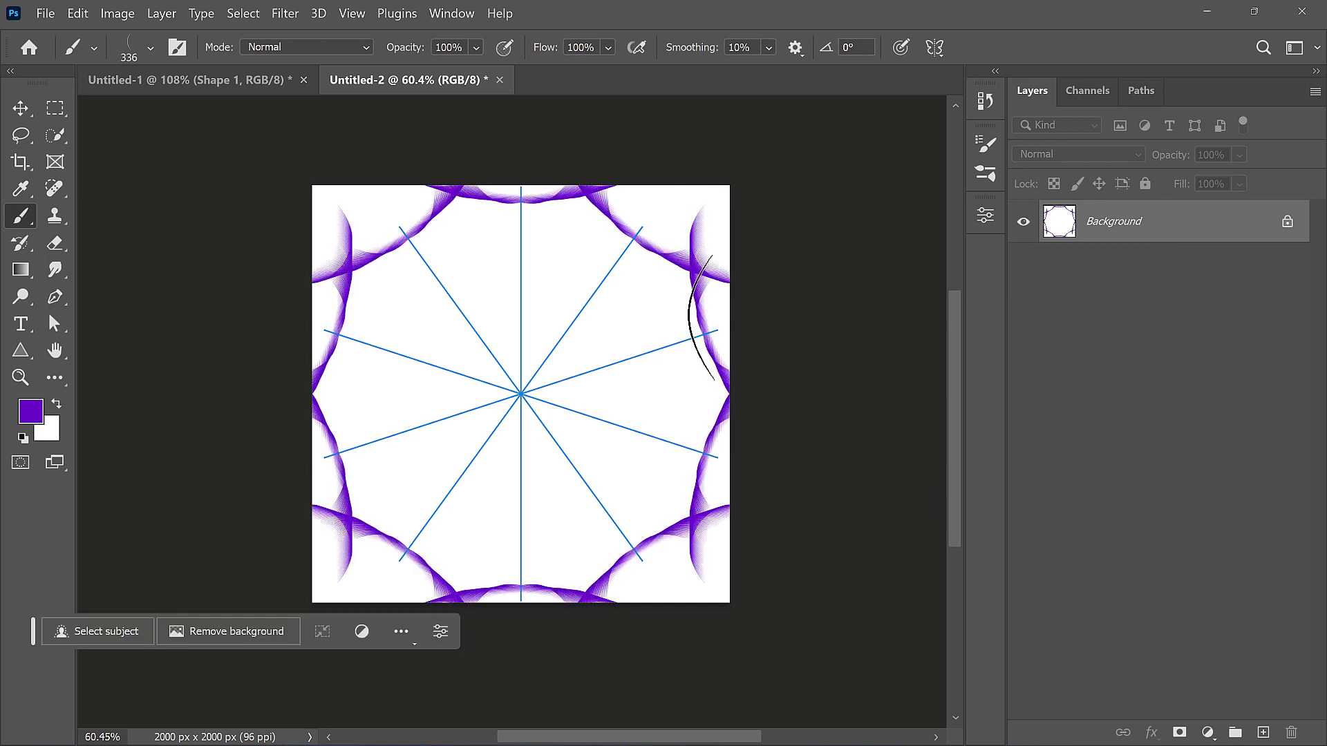
{"action": "key", "text": "ctrl+z"}
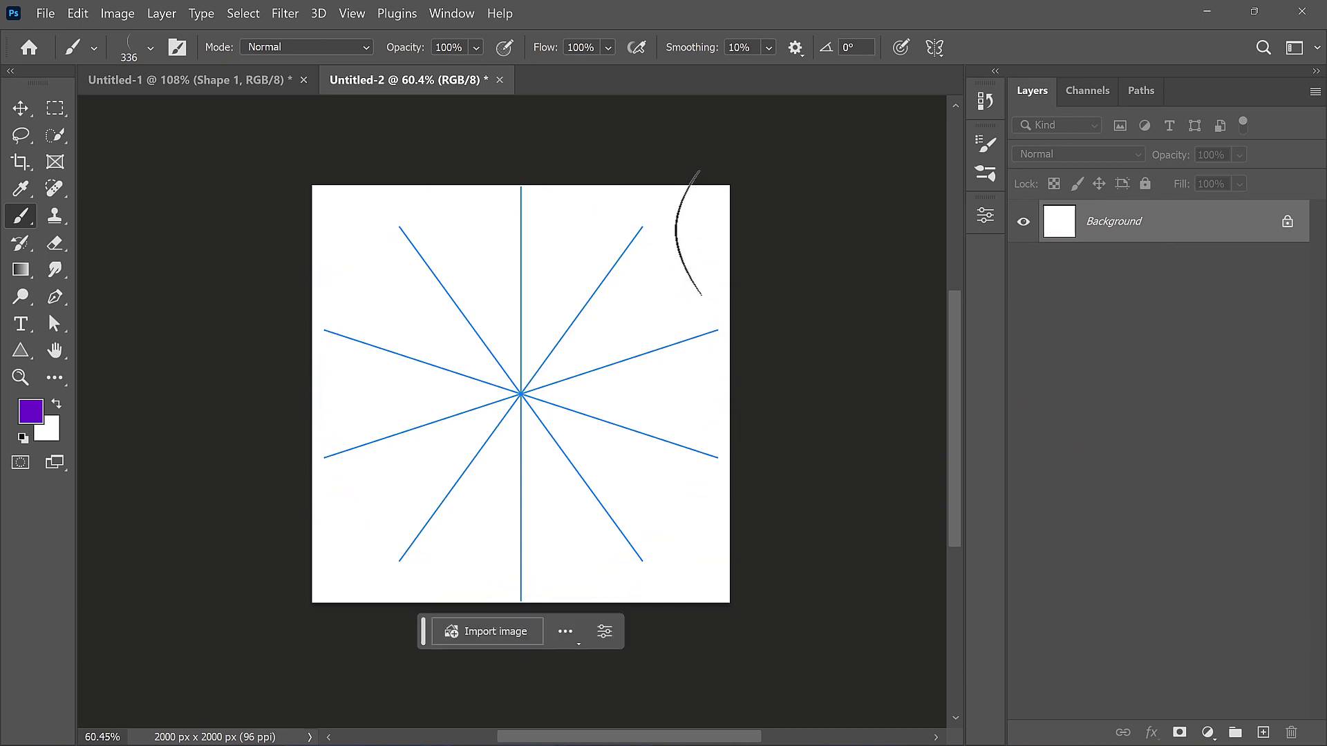
{"action": "left_click", "coordinate": [684, 246]}
{"action": "left_click_drag", "start_coordinate": [682, 245], "coordinate": [649, 325]}
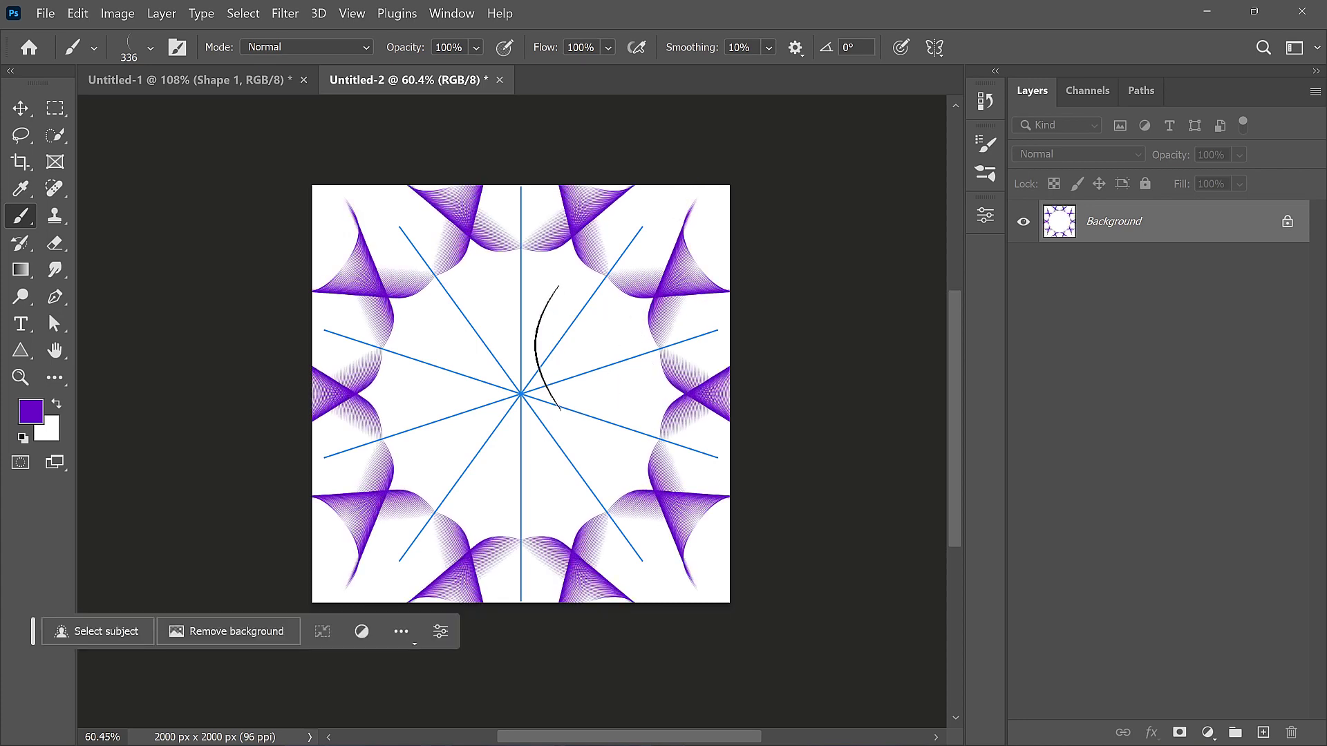
{"action": "mouse_move", "coordinate": [541, 288]}
{"action": "left_mouse_down"}
{"action": "mouse_move", "coordinate": [546, 308]}
{"action": "mouse_move", "coordinate": [501, 407]}
{"action": "left_mouse_up"}
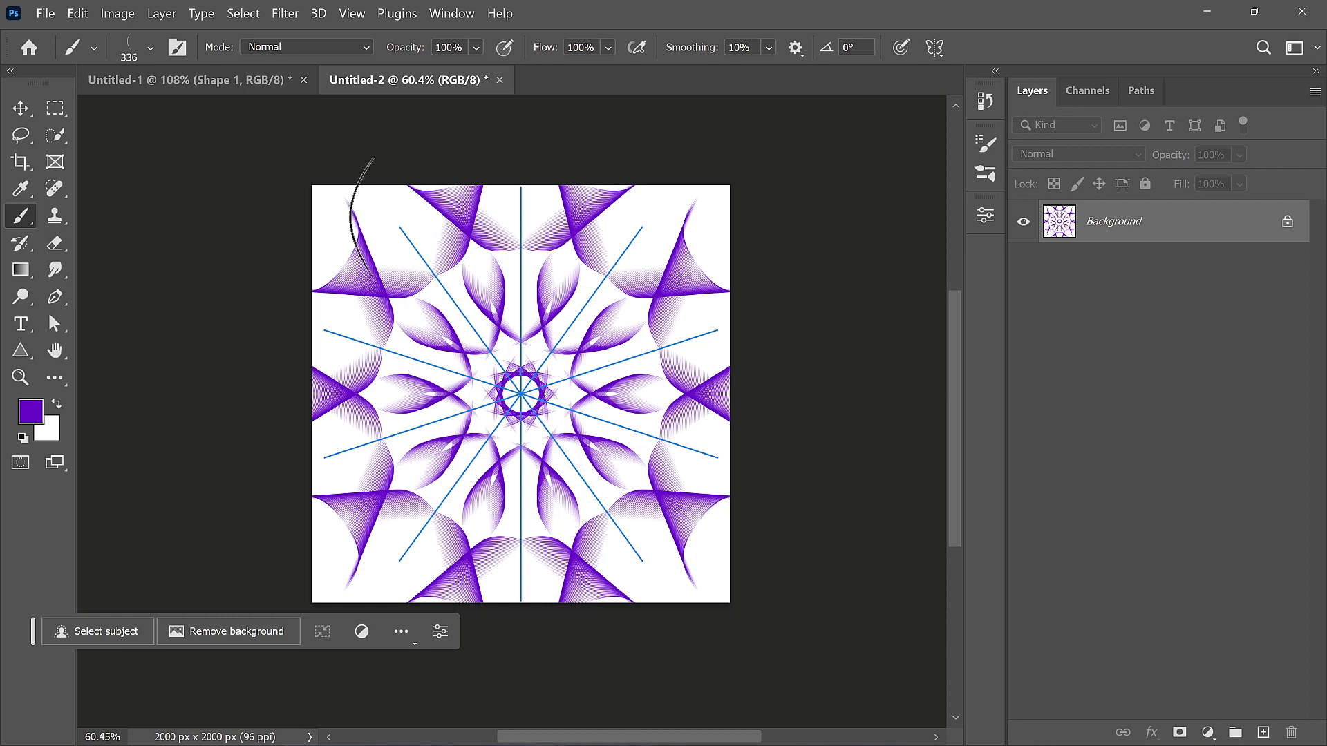
{"action": "left_click_drag", "start_coordinate": [428, 209], "coordinate": [455, 252]}
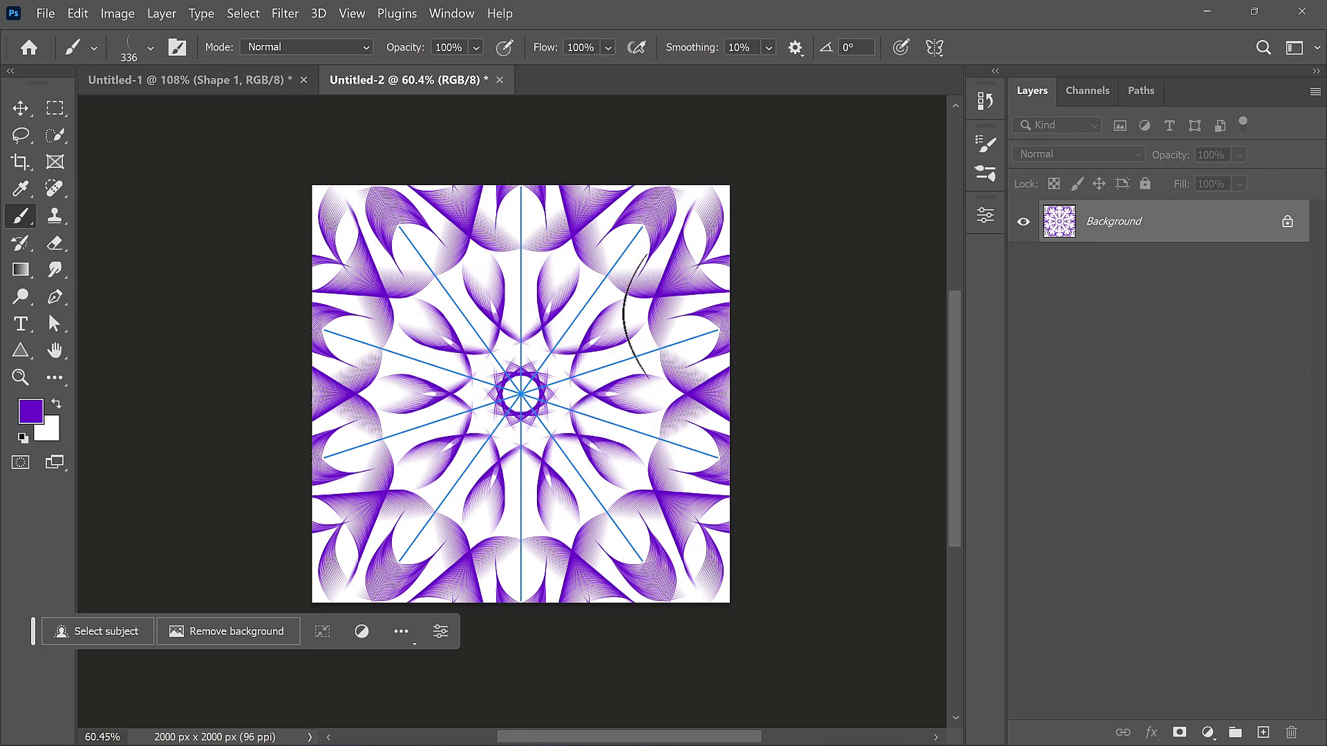
Add a Hue/Saturation adjustment layer above the Background and set its Hue to +11
{"action": "left_click", "coordinate": [1208, 733]}
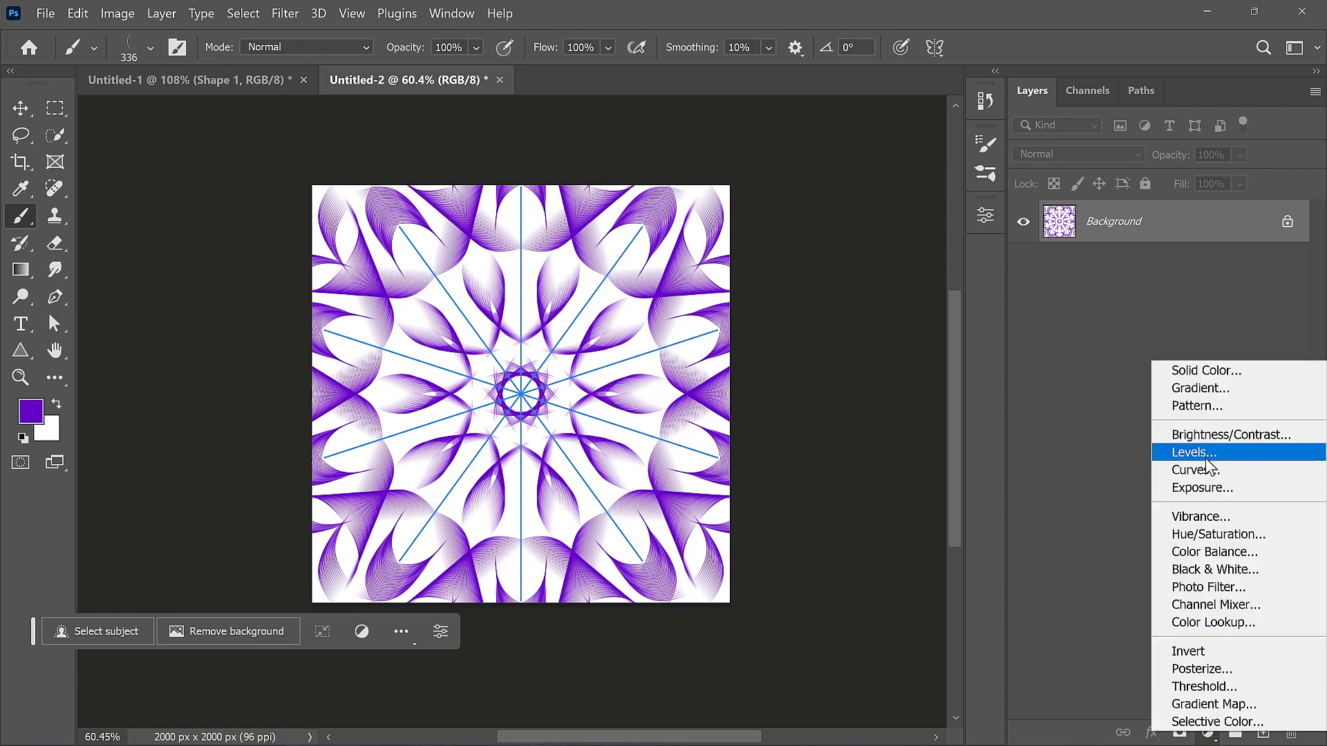
{"action": "left_click", "coordinate": [1209, 540]}
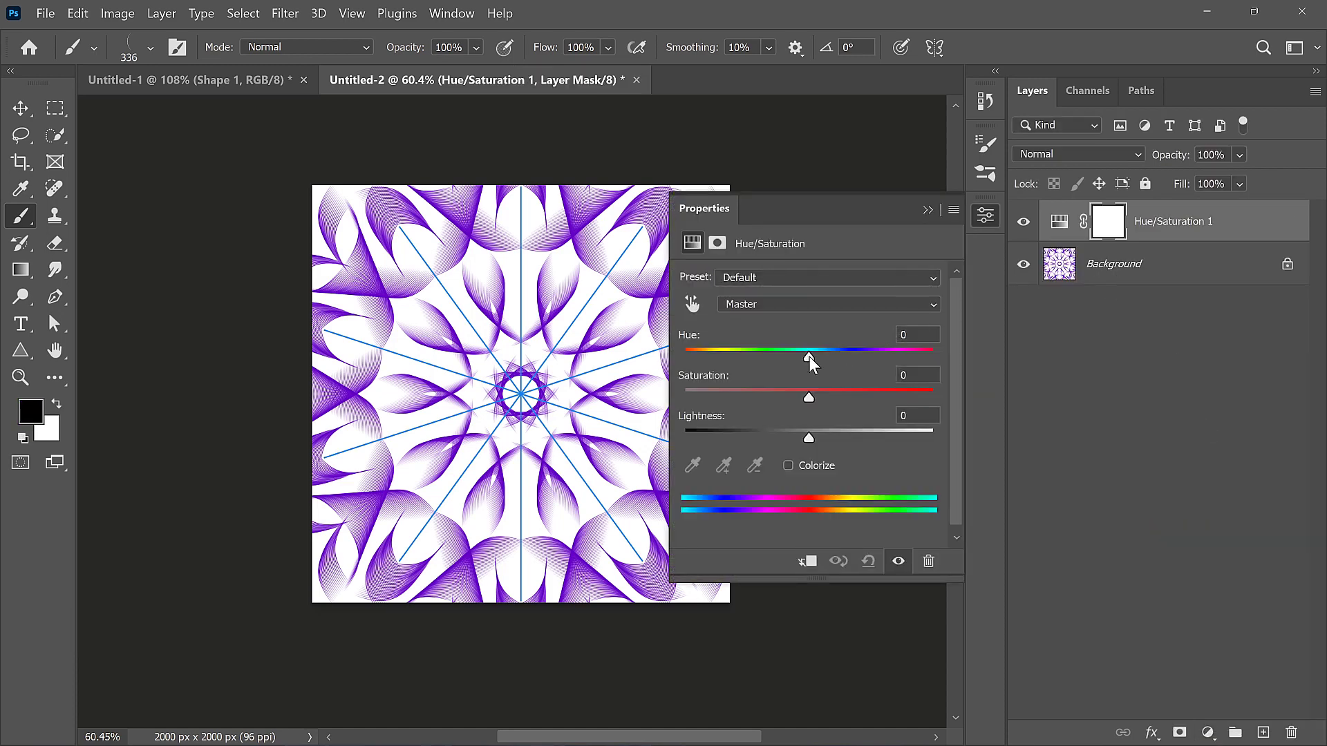
{"action": "mouse_move", "coordinate": [808, 355]}
{"action": "left_mouse_down"}
{"action": "mouse_move", "coordinate": [720, 352]}
{"action": "mouse_move", "coordinate": [868, 356]}
{"action": "left_mouse_up"}
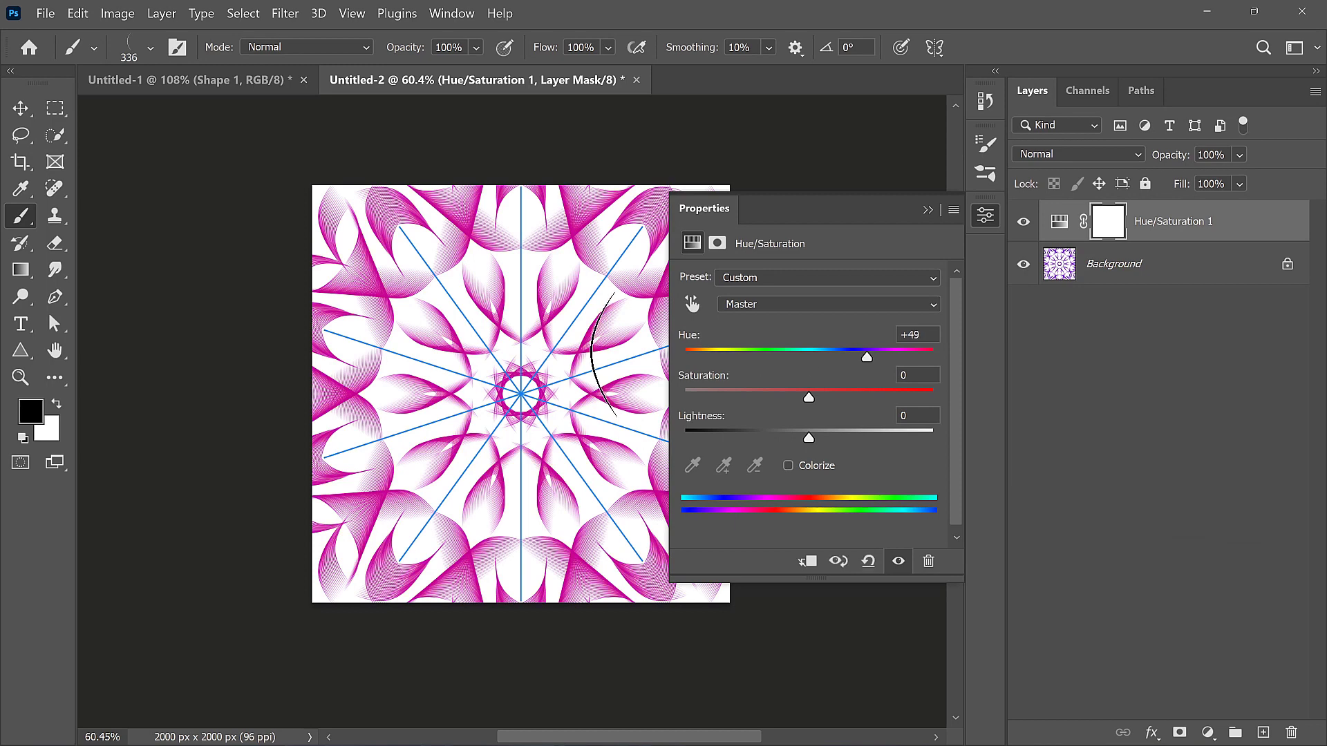
{"action": "left_click_drag", "start_coordinate": [594, 354], "coordinate": [483, 357]}
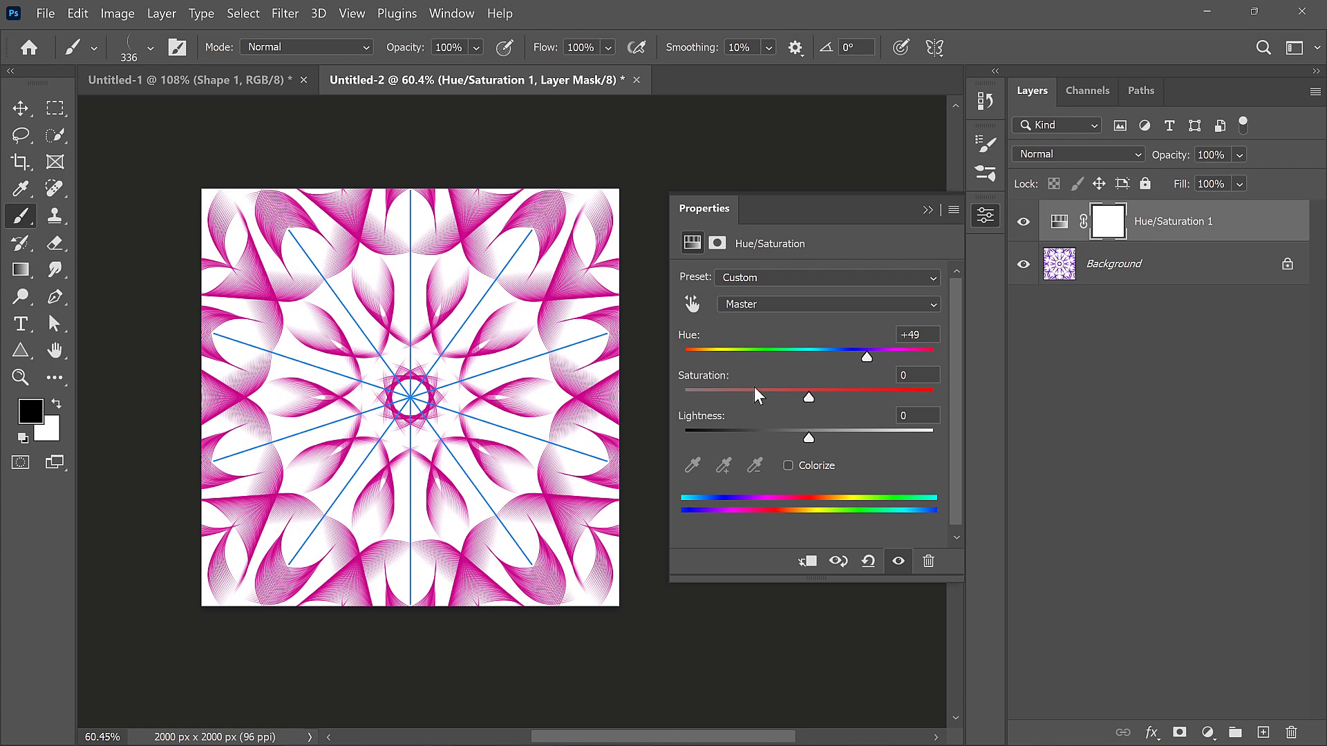
{"action": "left_click_drag", "start_coordinate": [867, 362], "coordinate": [822, 357]}
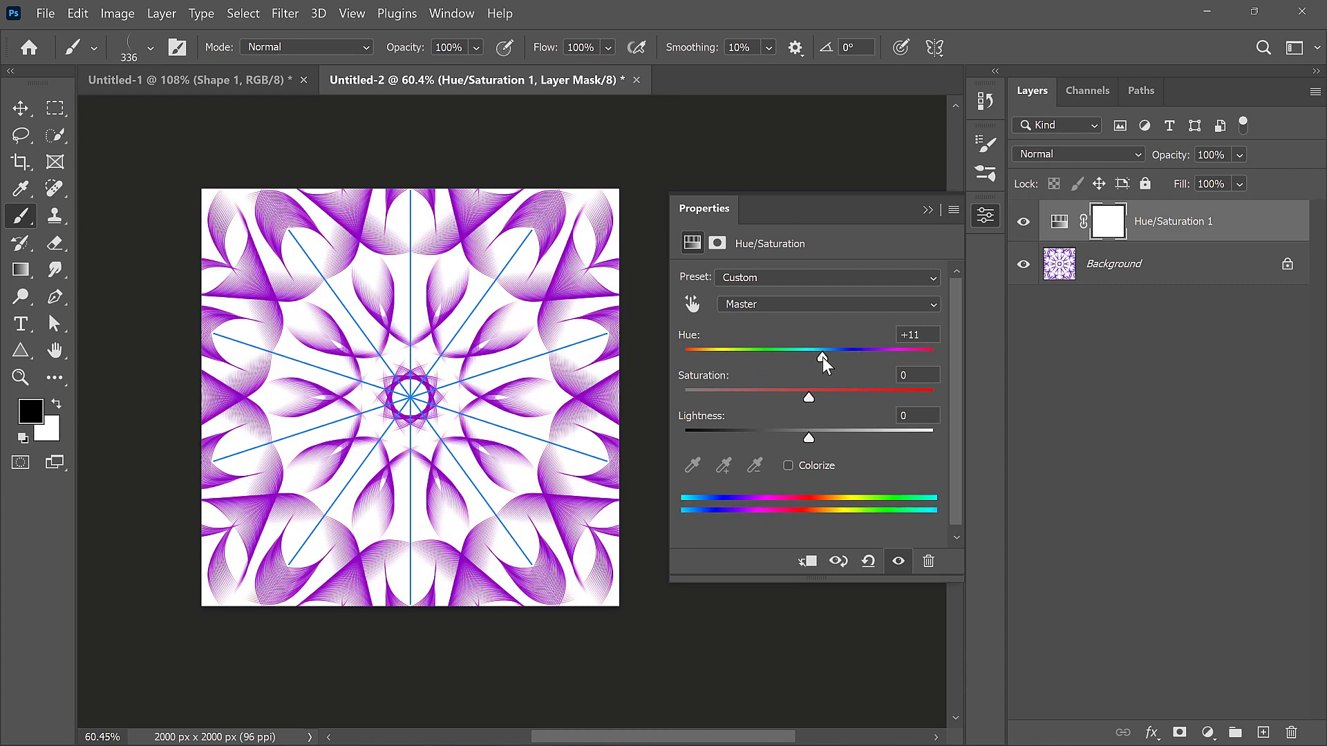
{"action": "left_click", "coordinate": [926, 209]}
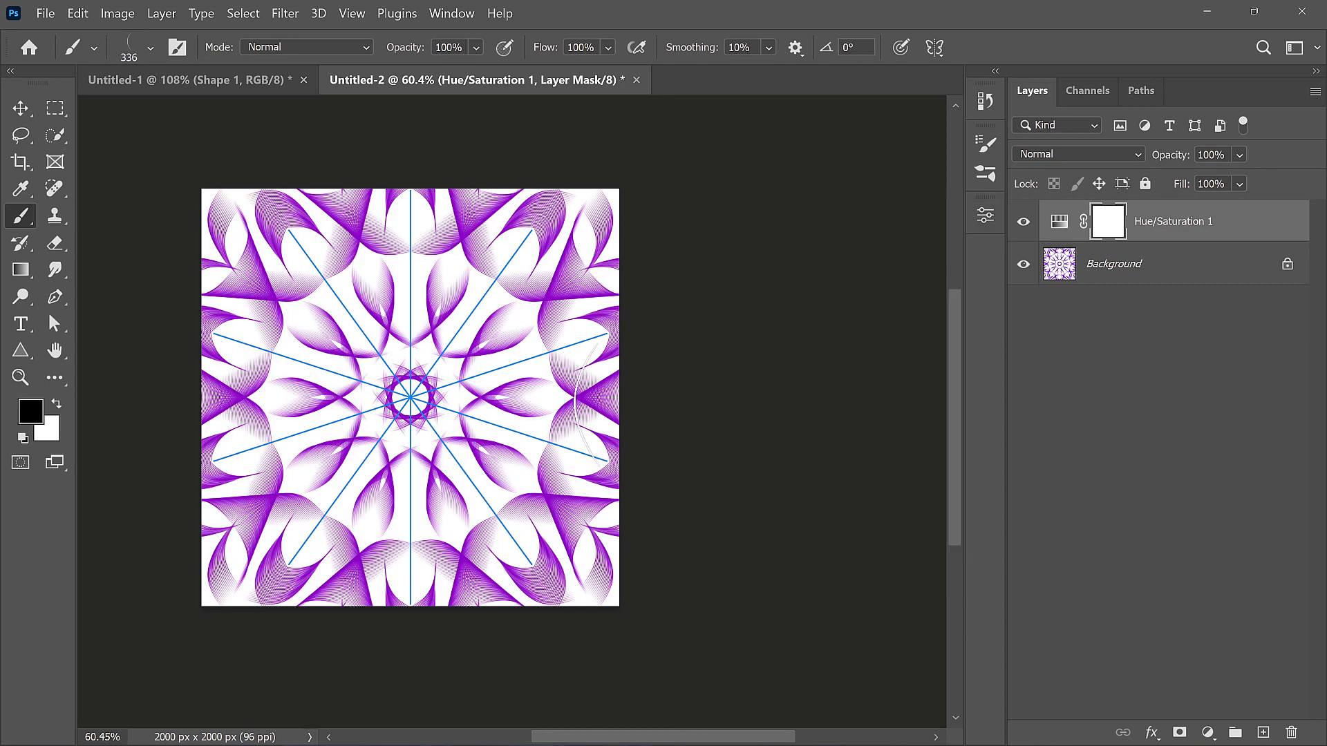